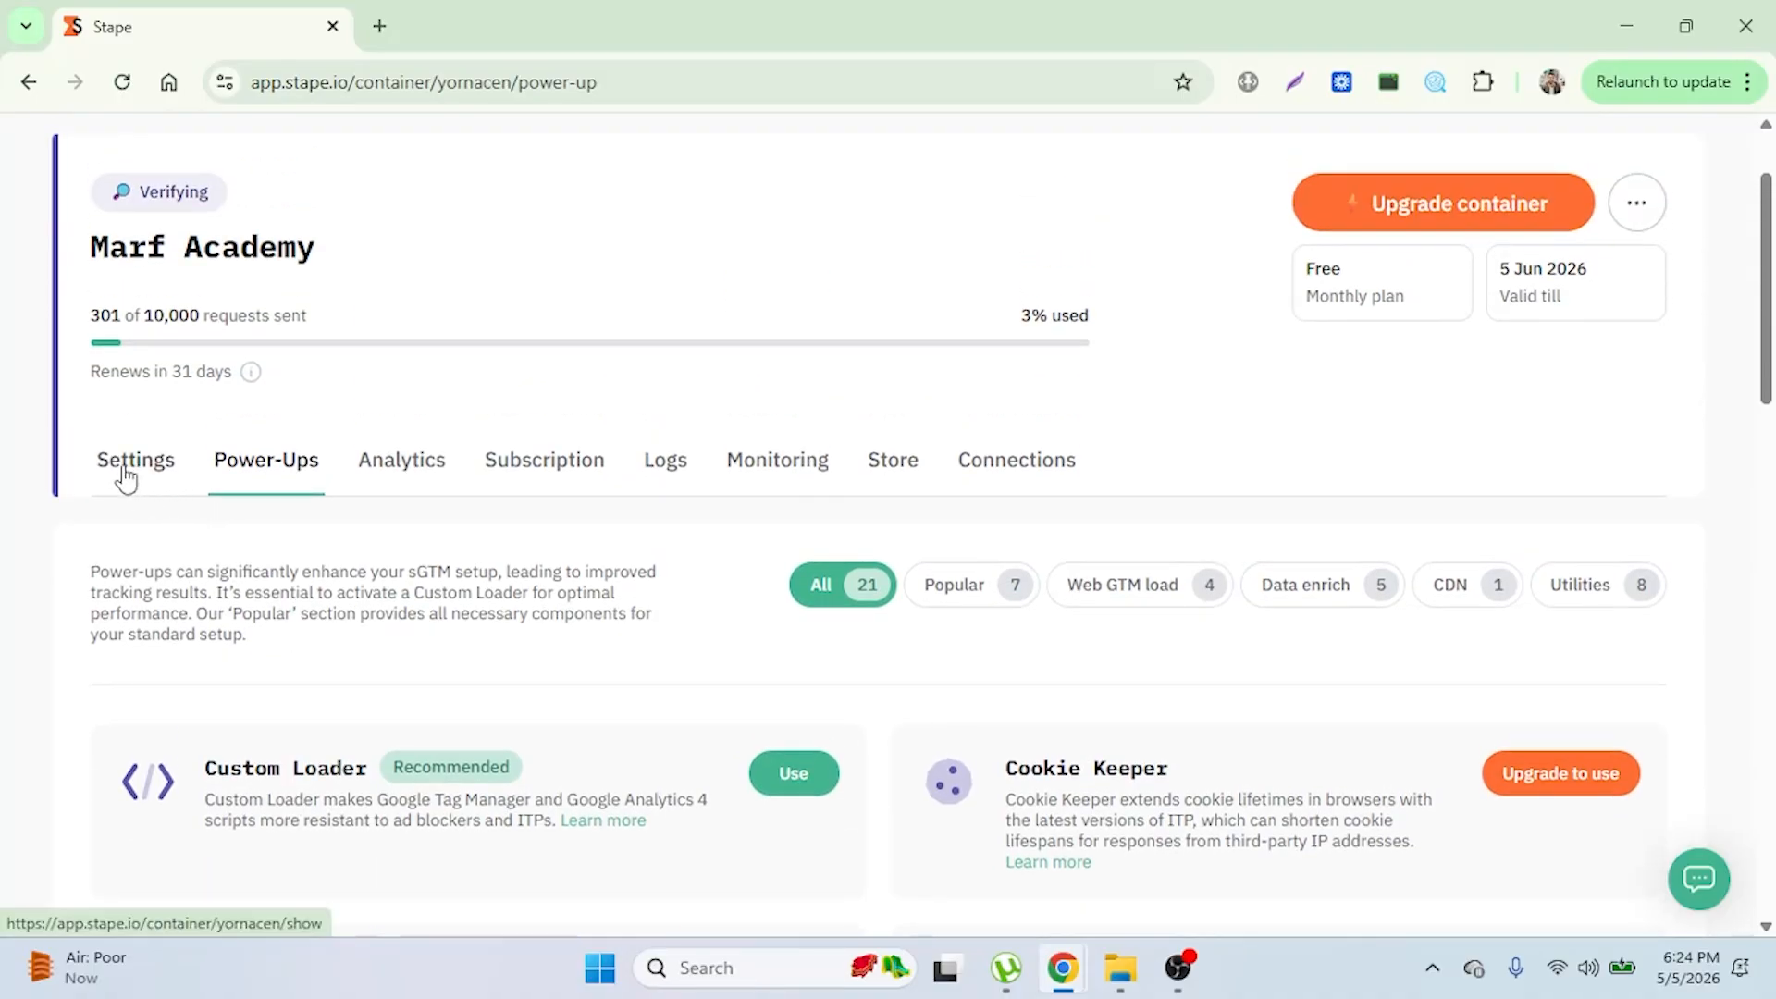
Step: Open the Custom Loader power-up of the Marf Academy container
click(127, 478)
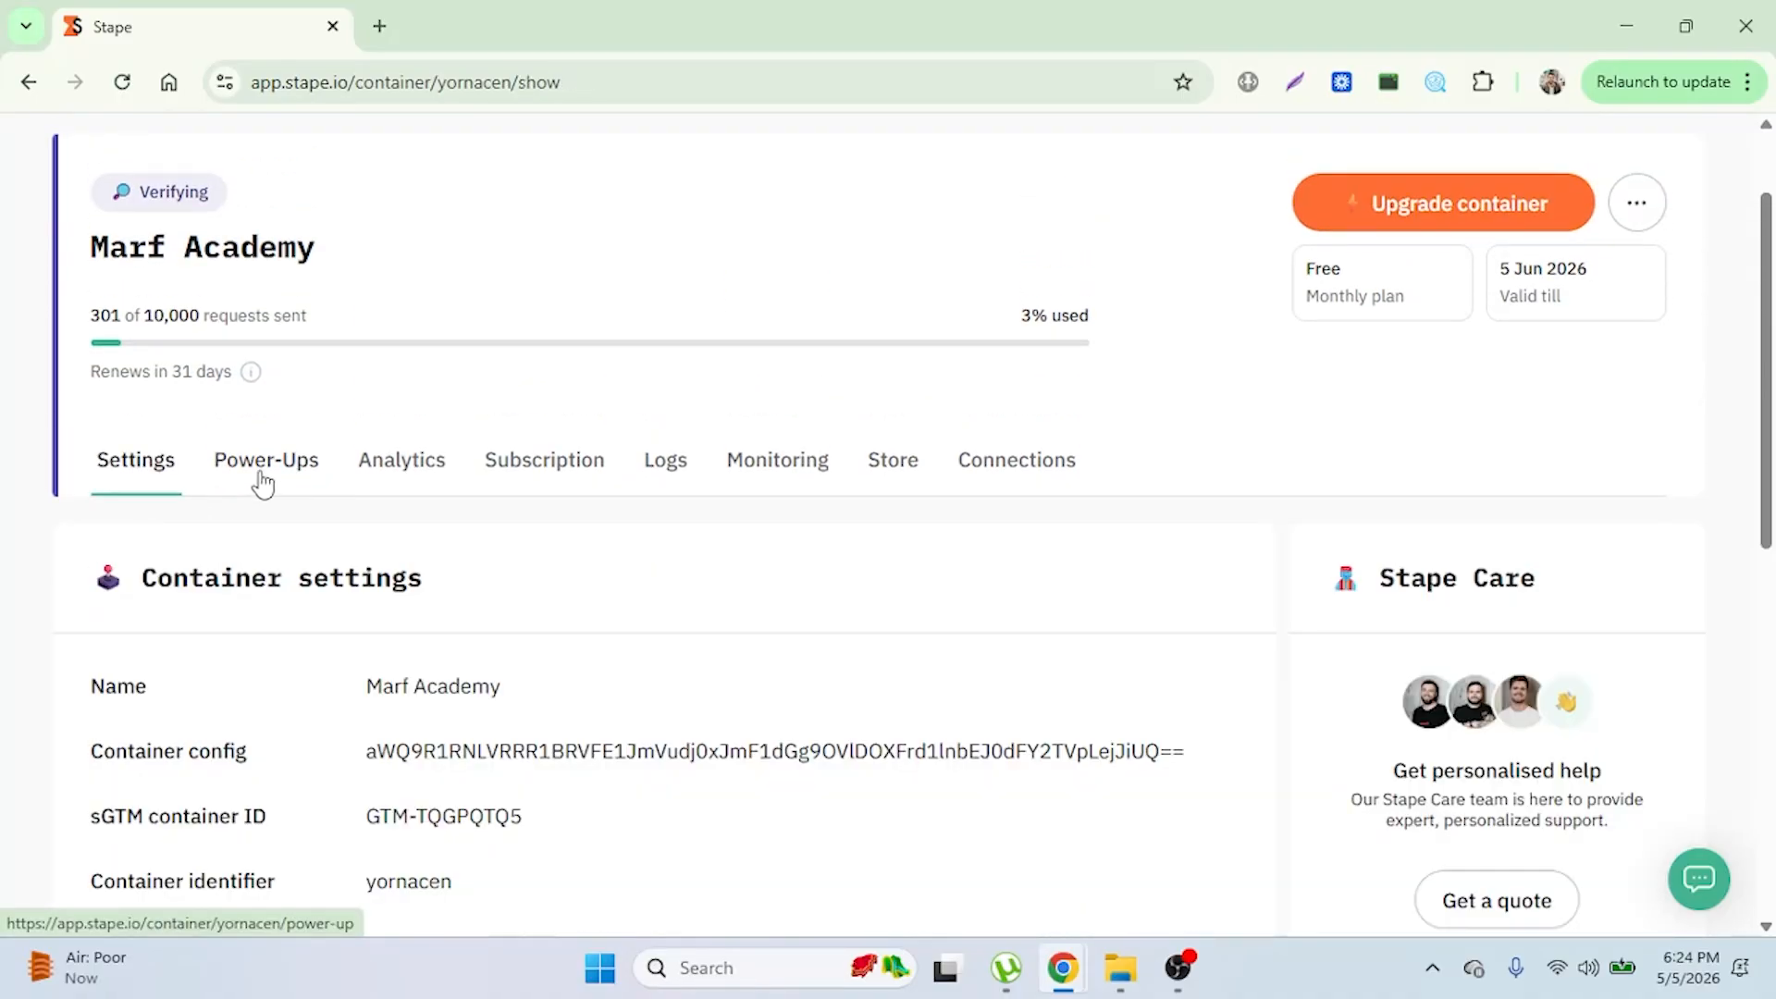
click(263, 480)
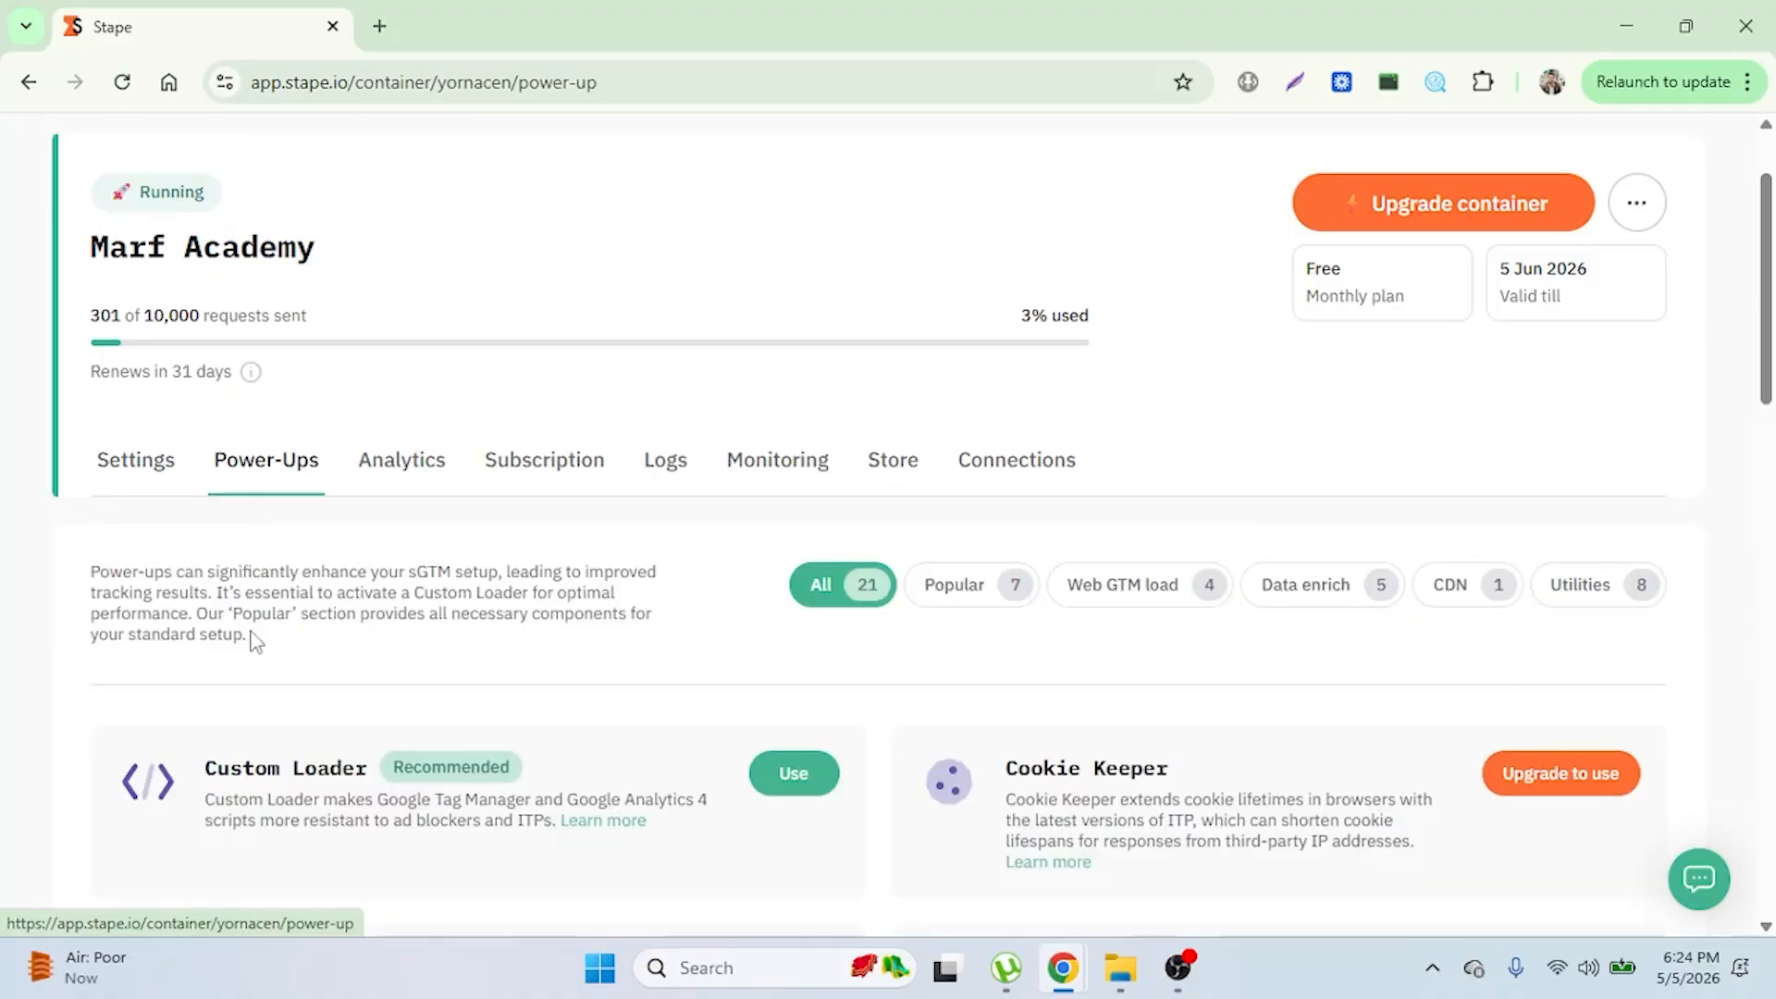
scroll(252, 638, down, 1)
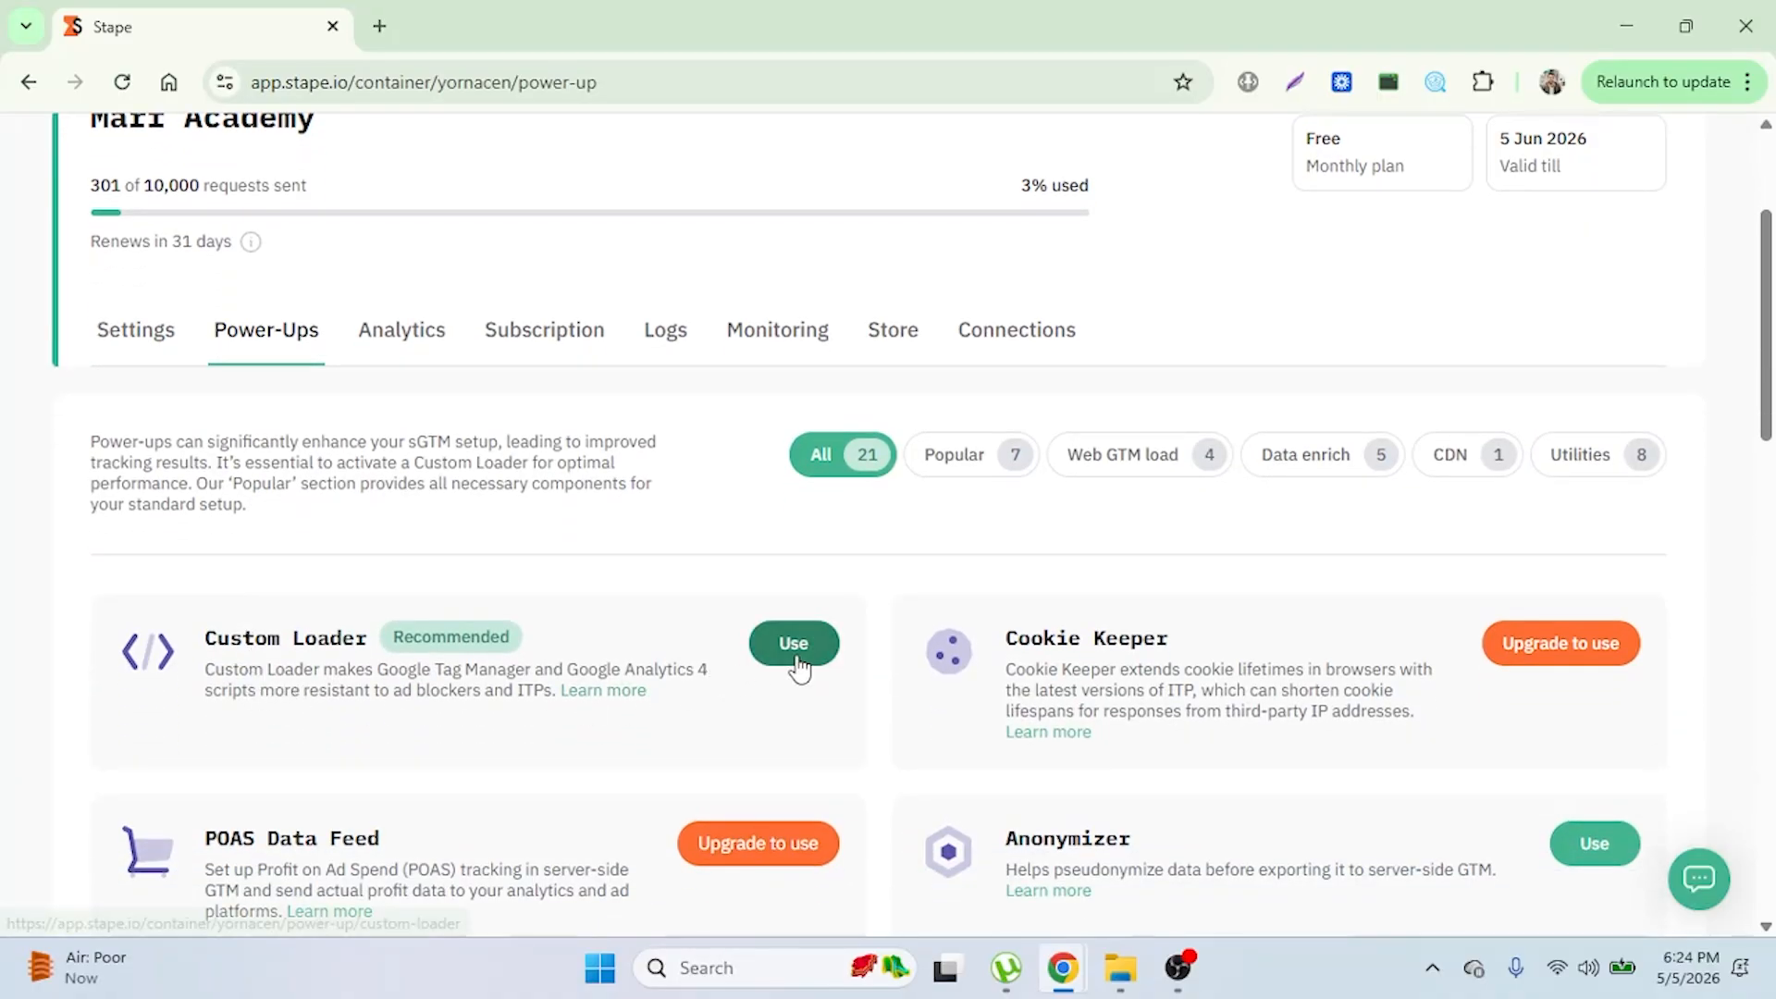
scroll(485, 726, down, 3)
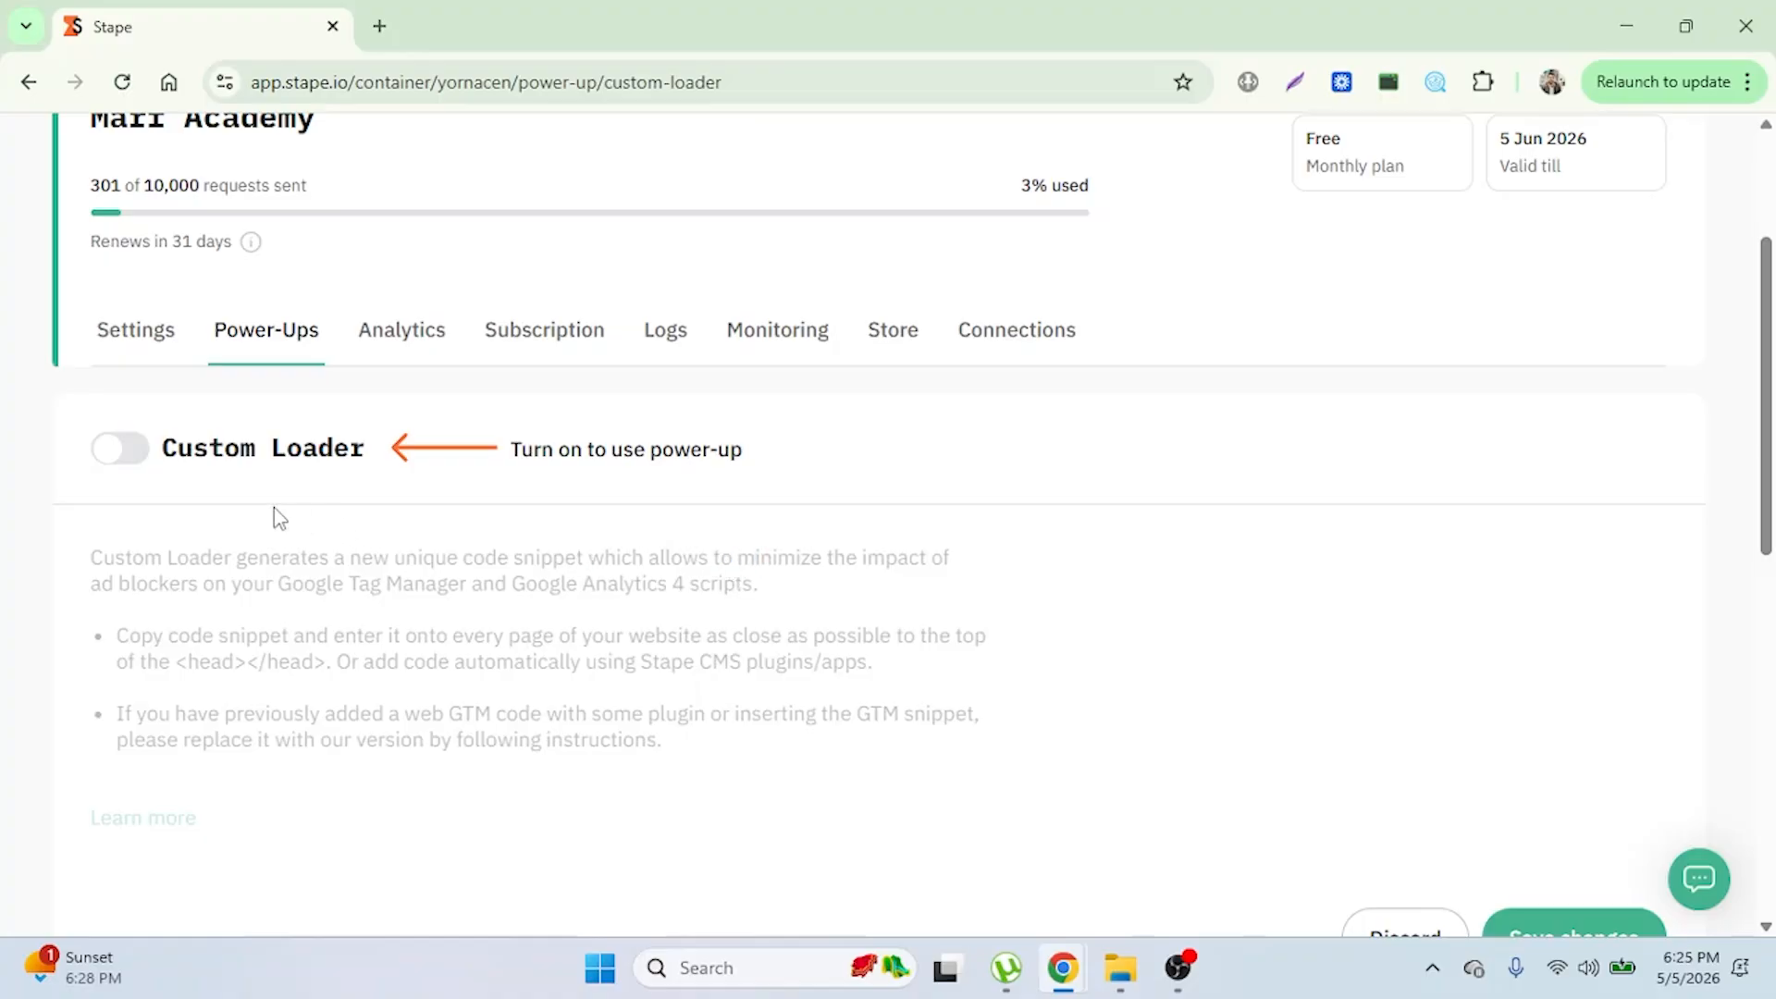
Step: Turn on the Custom Loader power-up for the Marf Academy container and save the changes
click(138, 460)
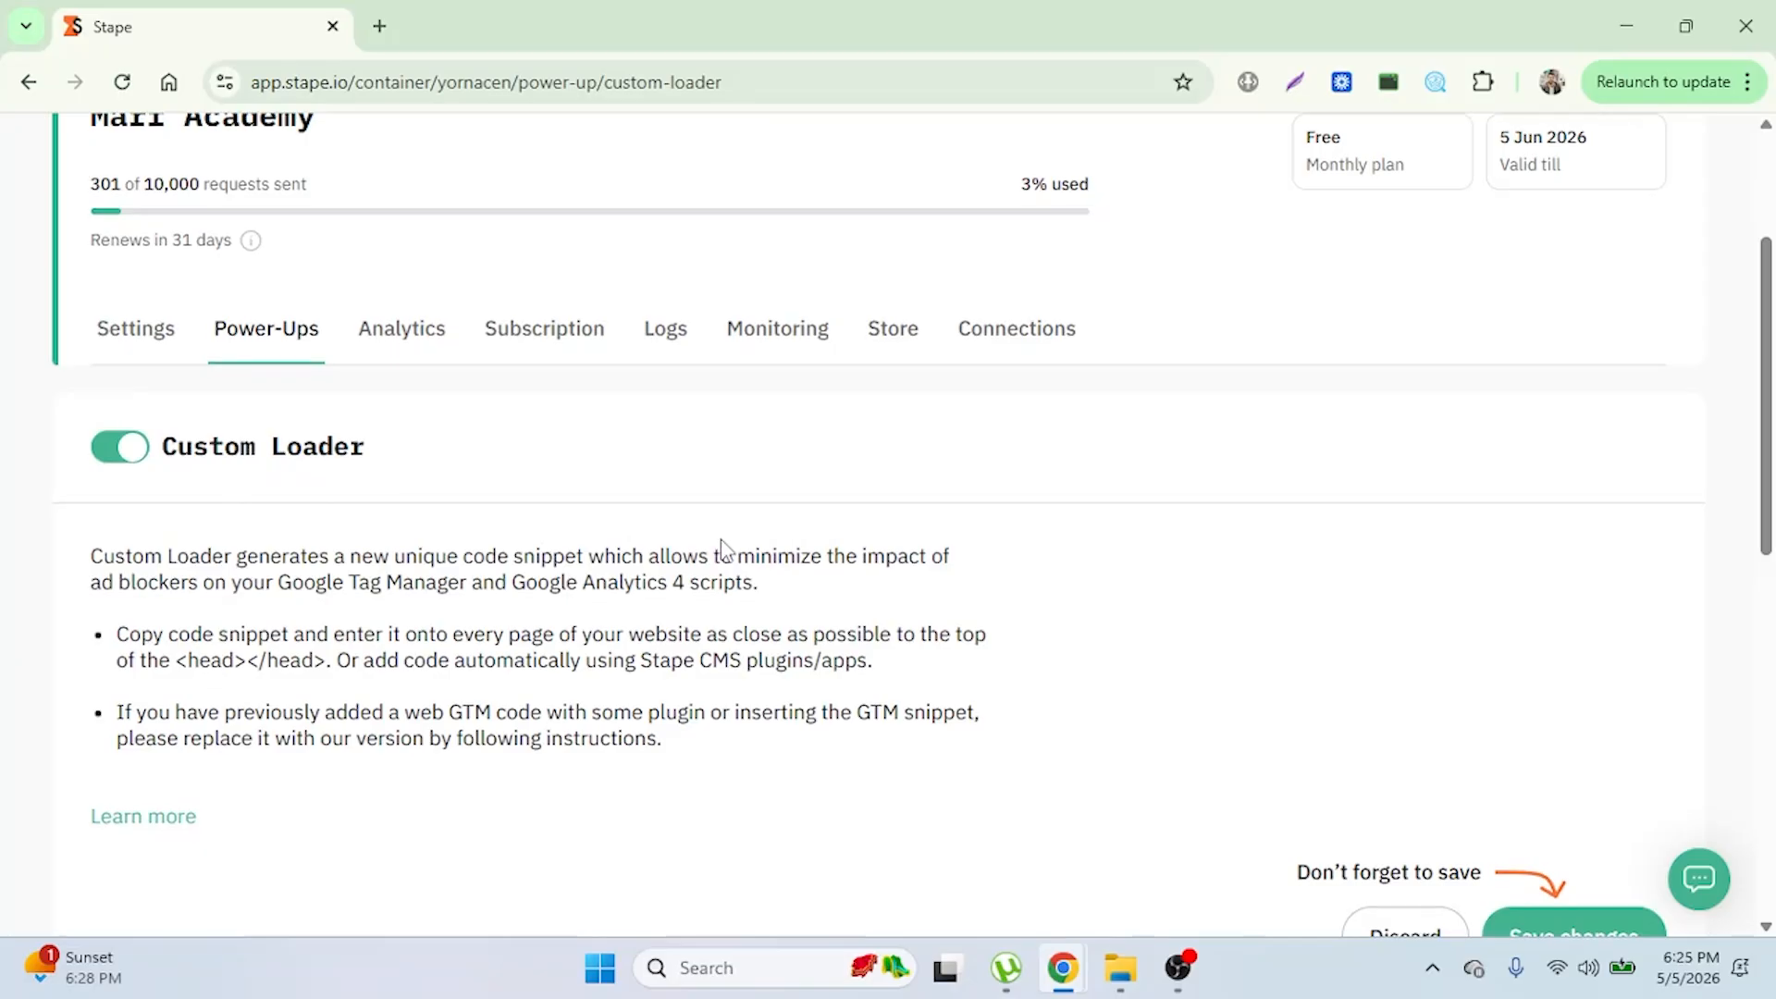
scroll(724, 551, down, 3)
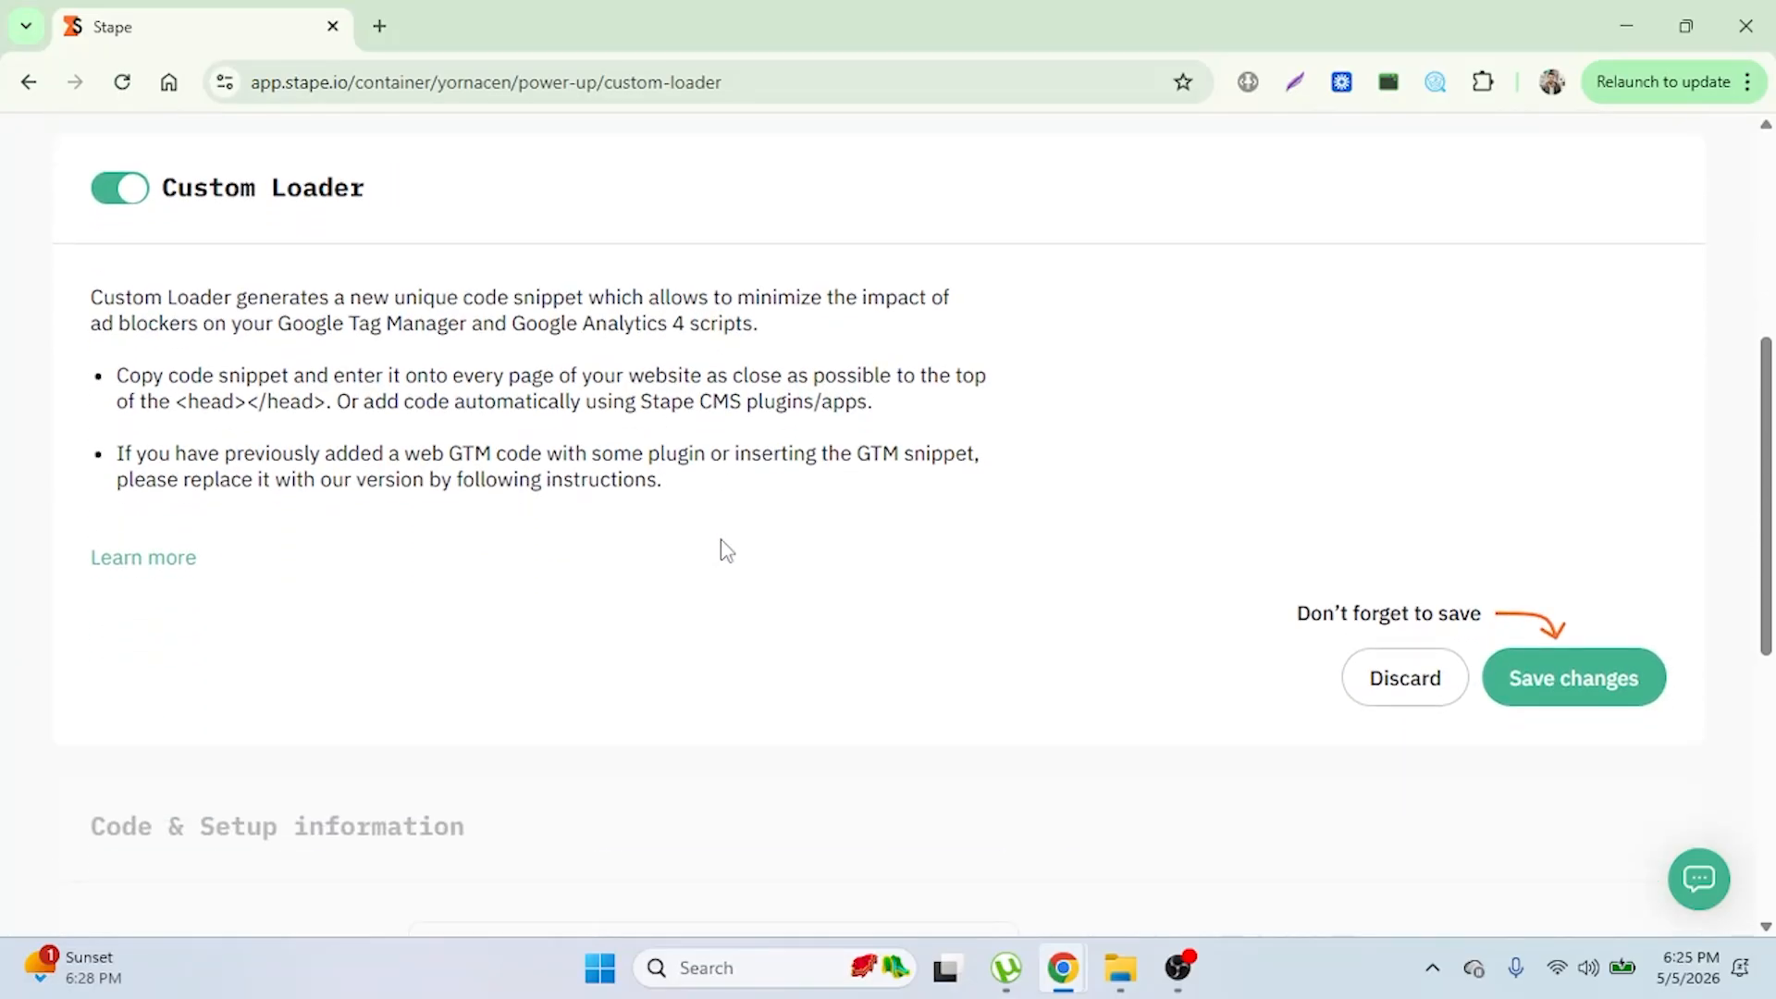
scroll(724, 550, up, 1)
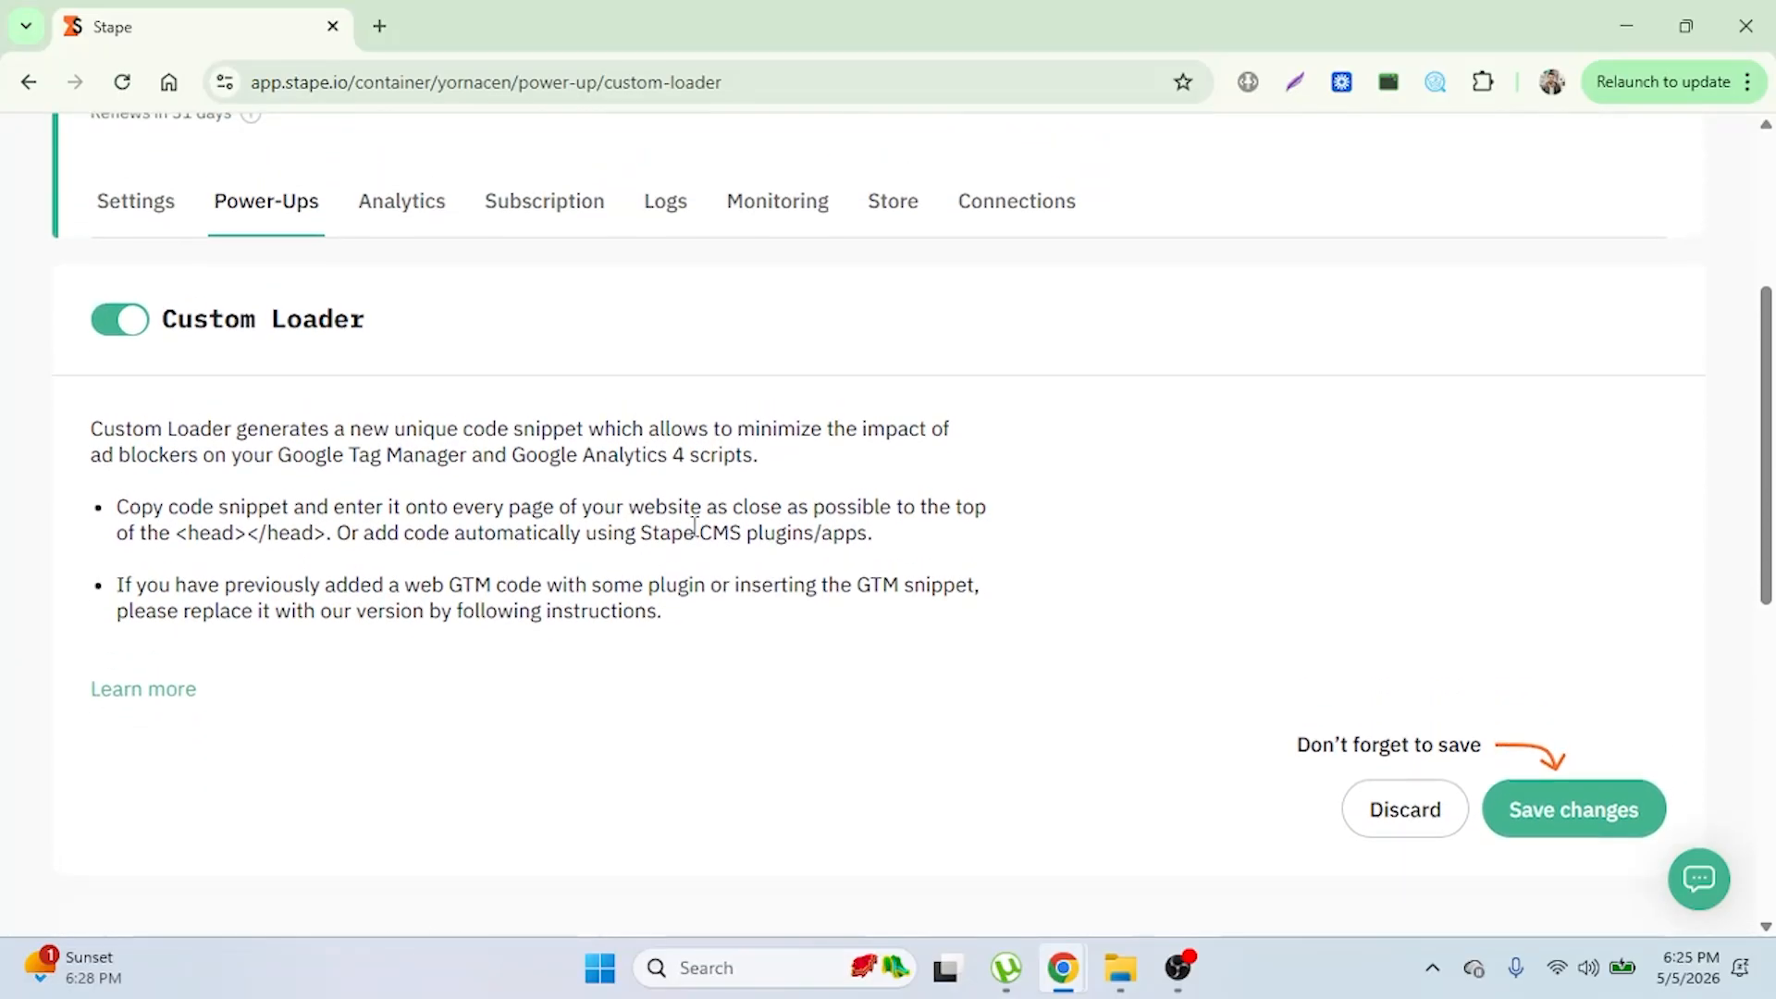
scroll(695, 525, up, 1)
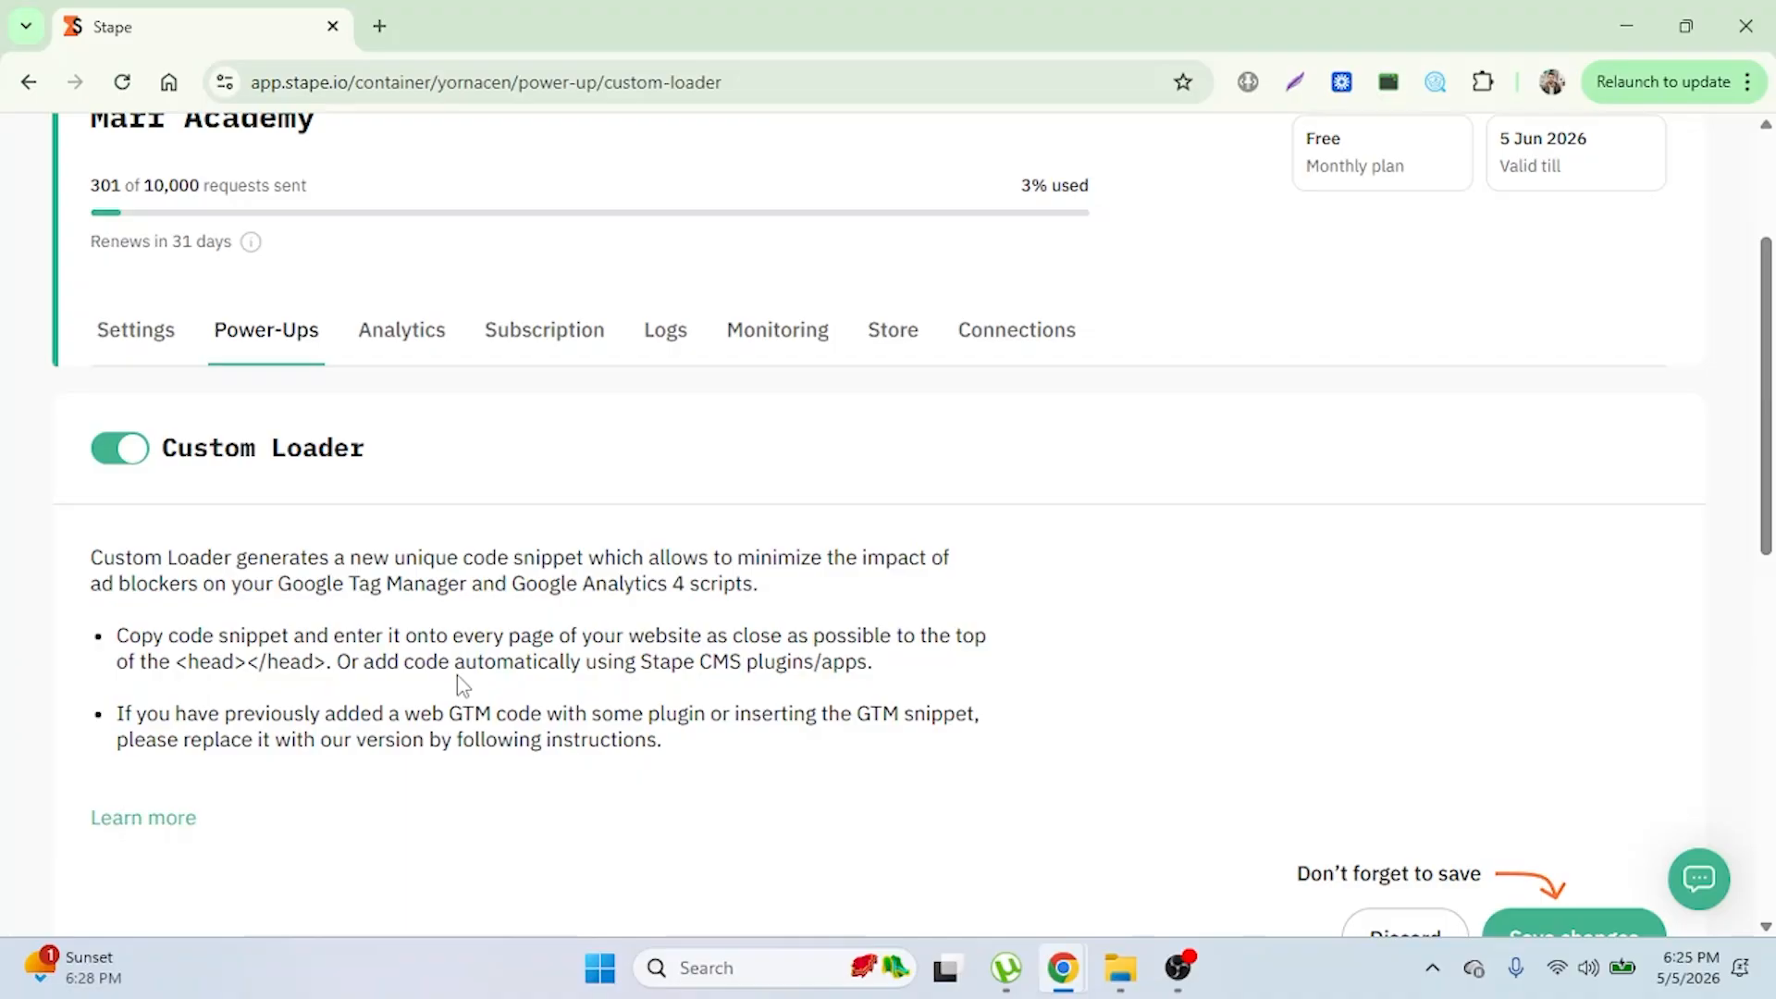
scroll(379, 643, down, 3)
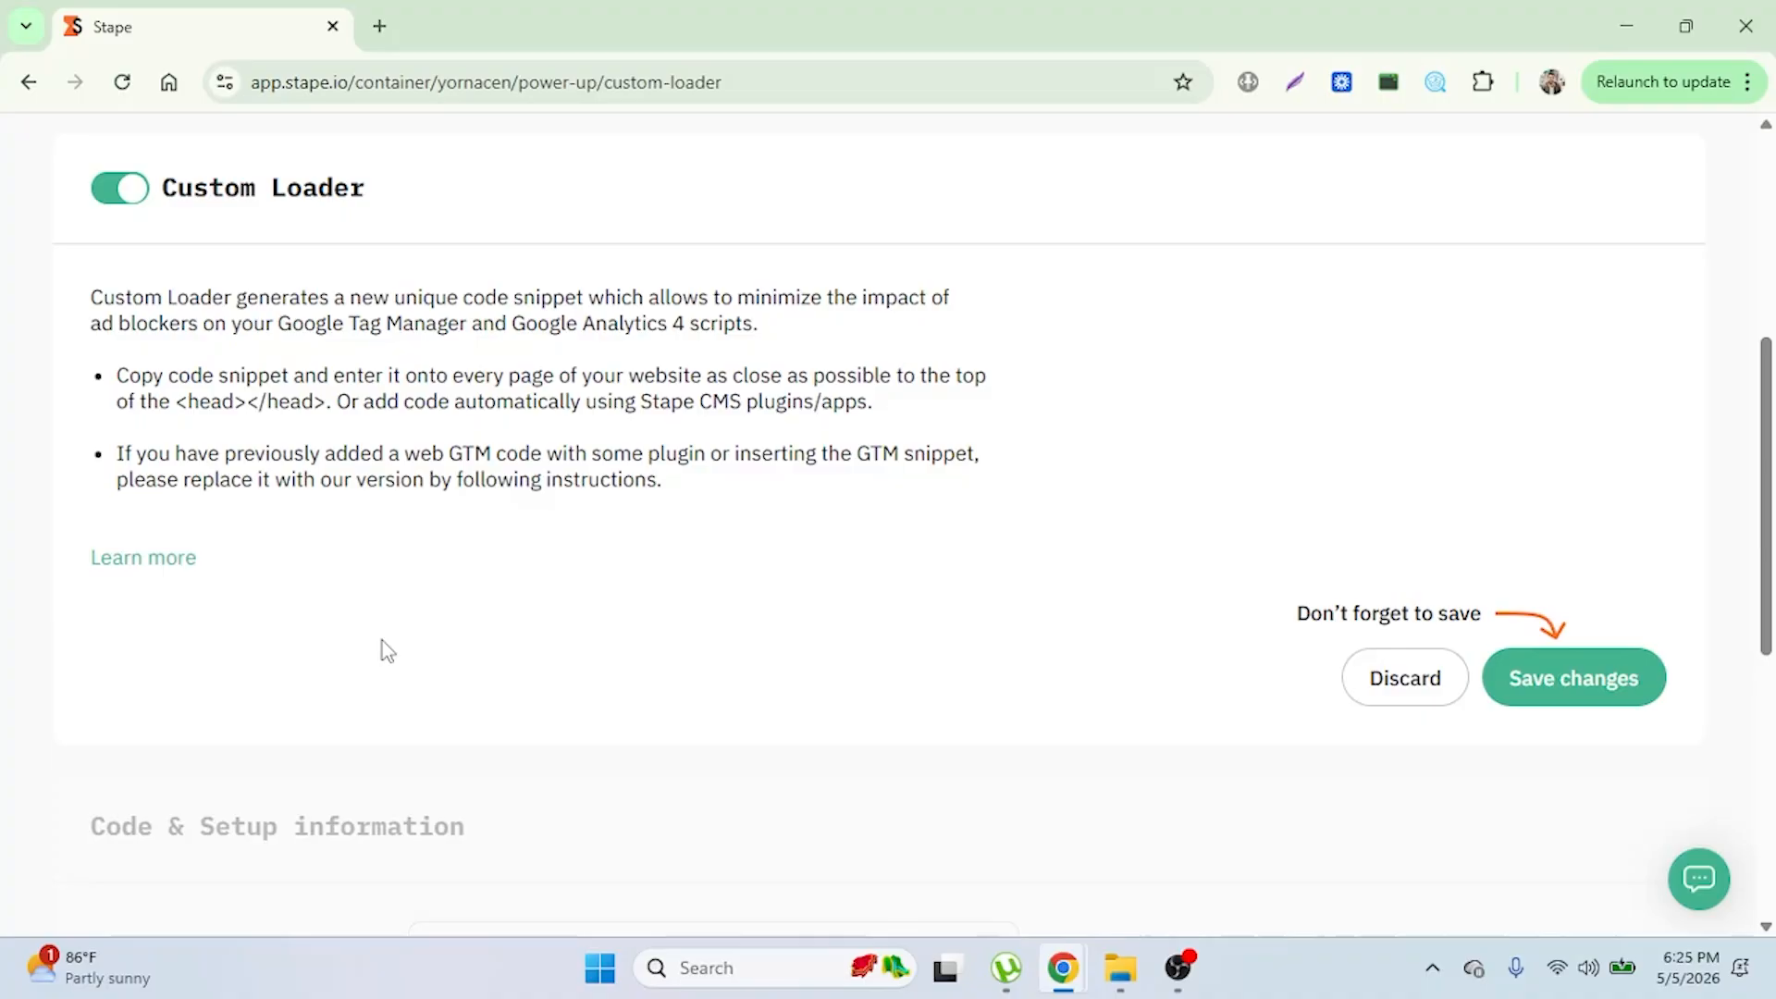
scroll(381, 640, down, 1)
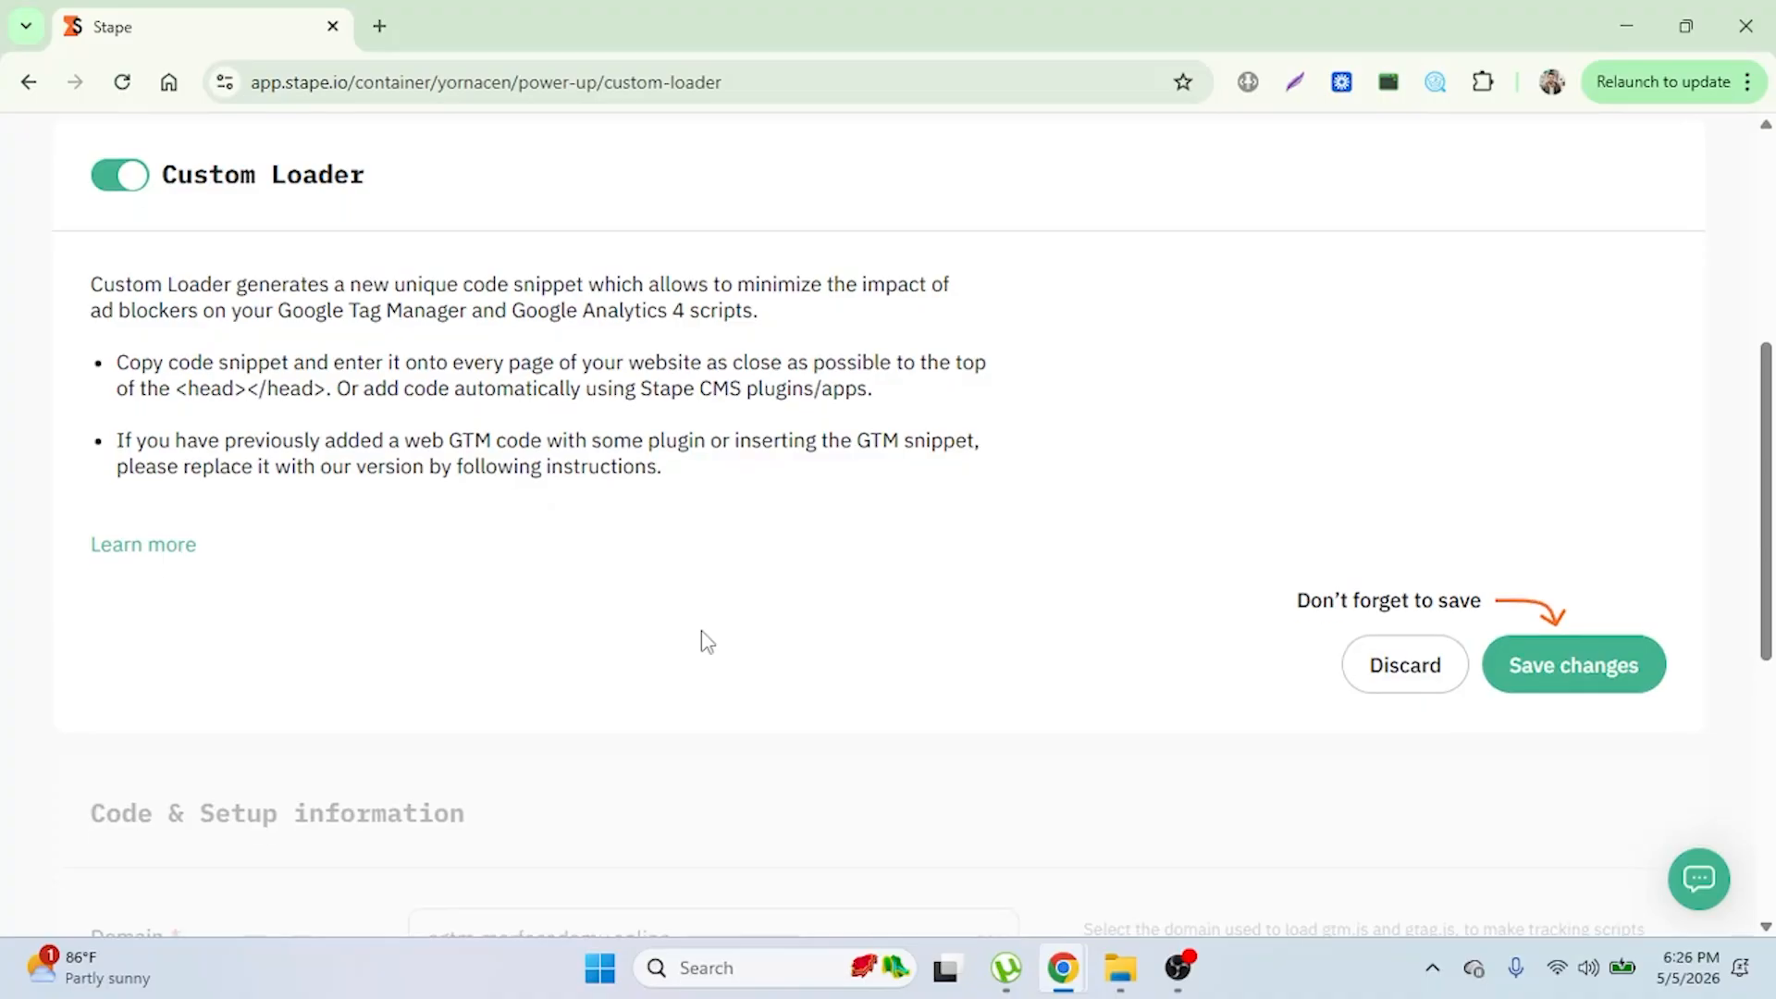
click(1566, 673)
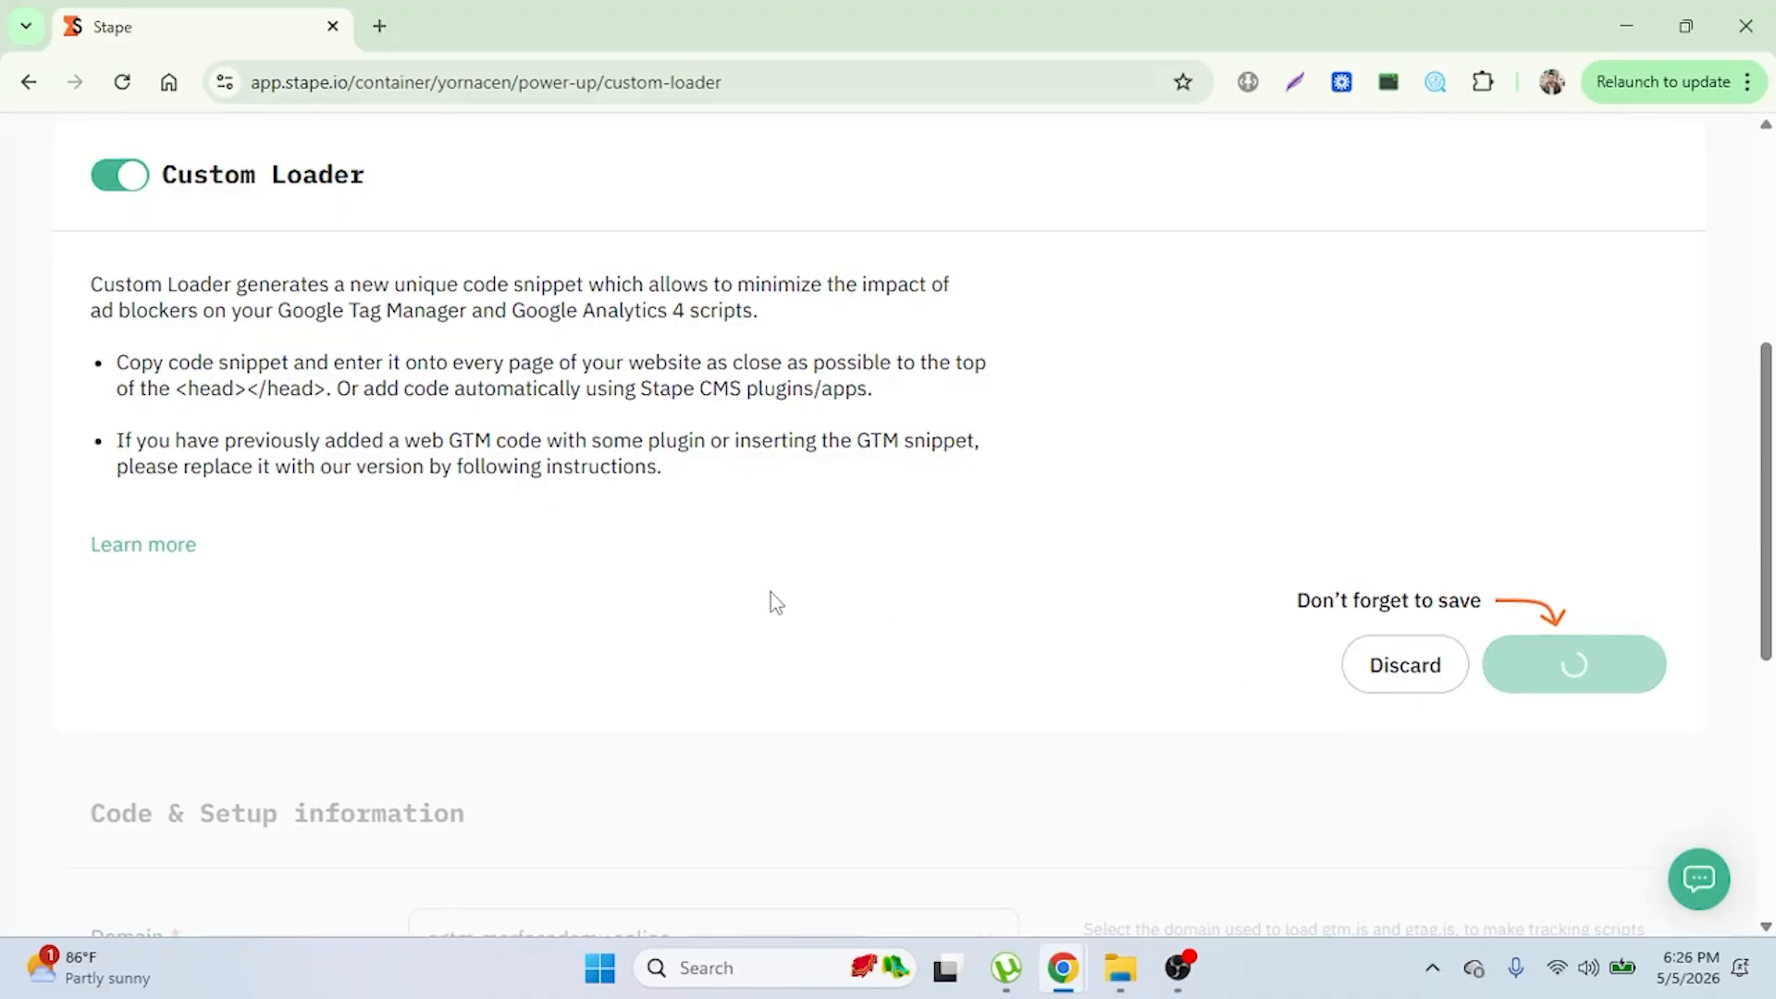
scroll(769, 597, down, 6)
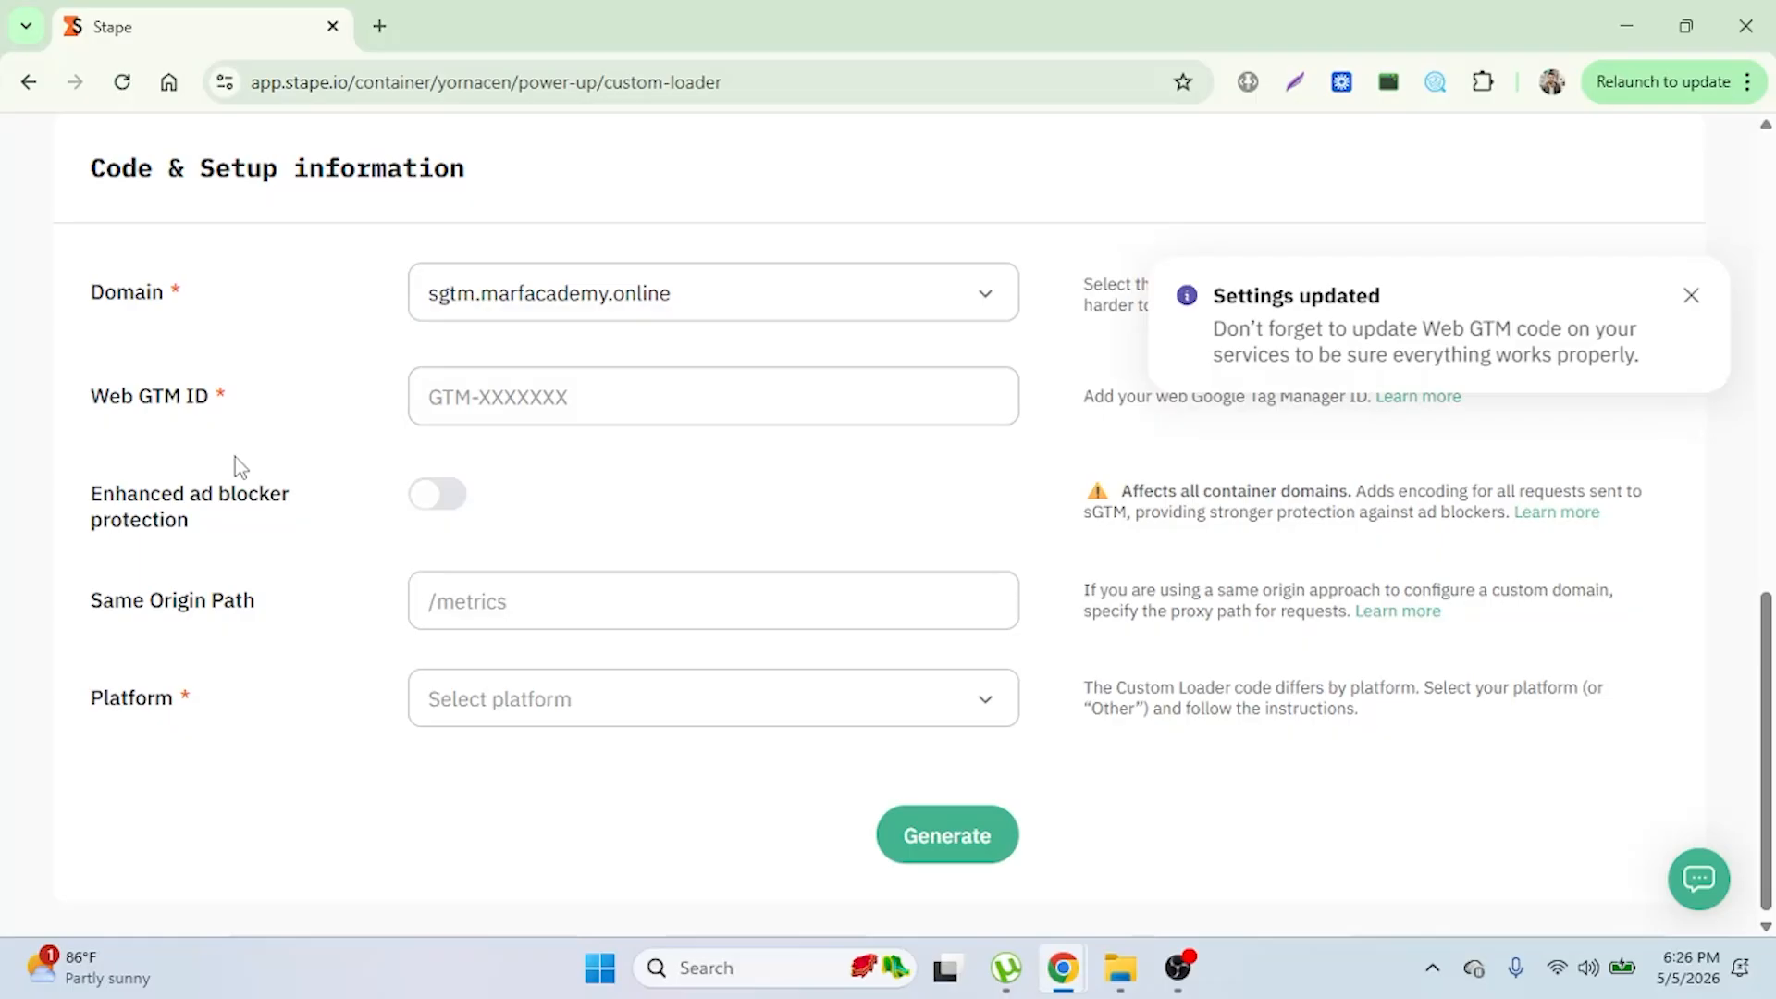
scroll(235, 457, up, 1)
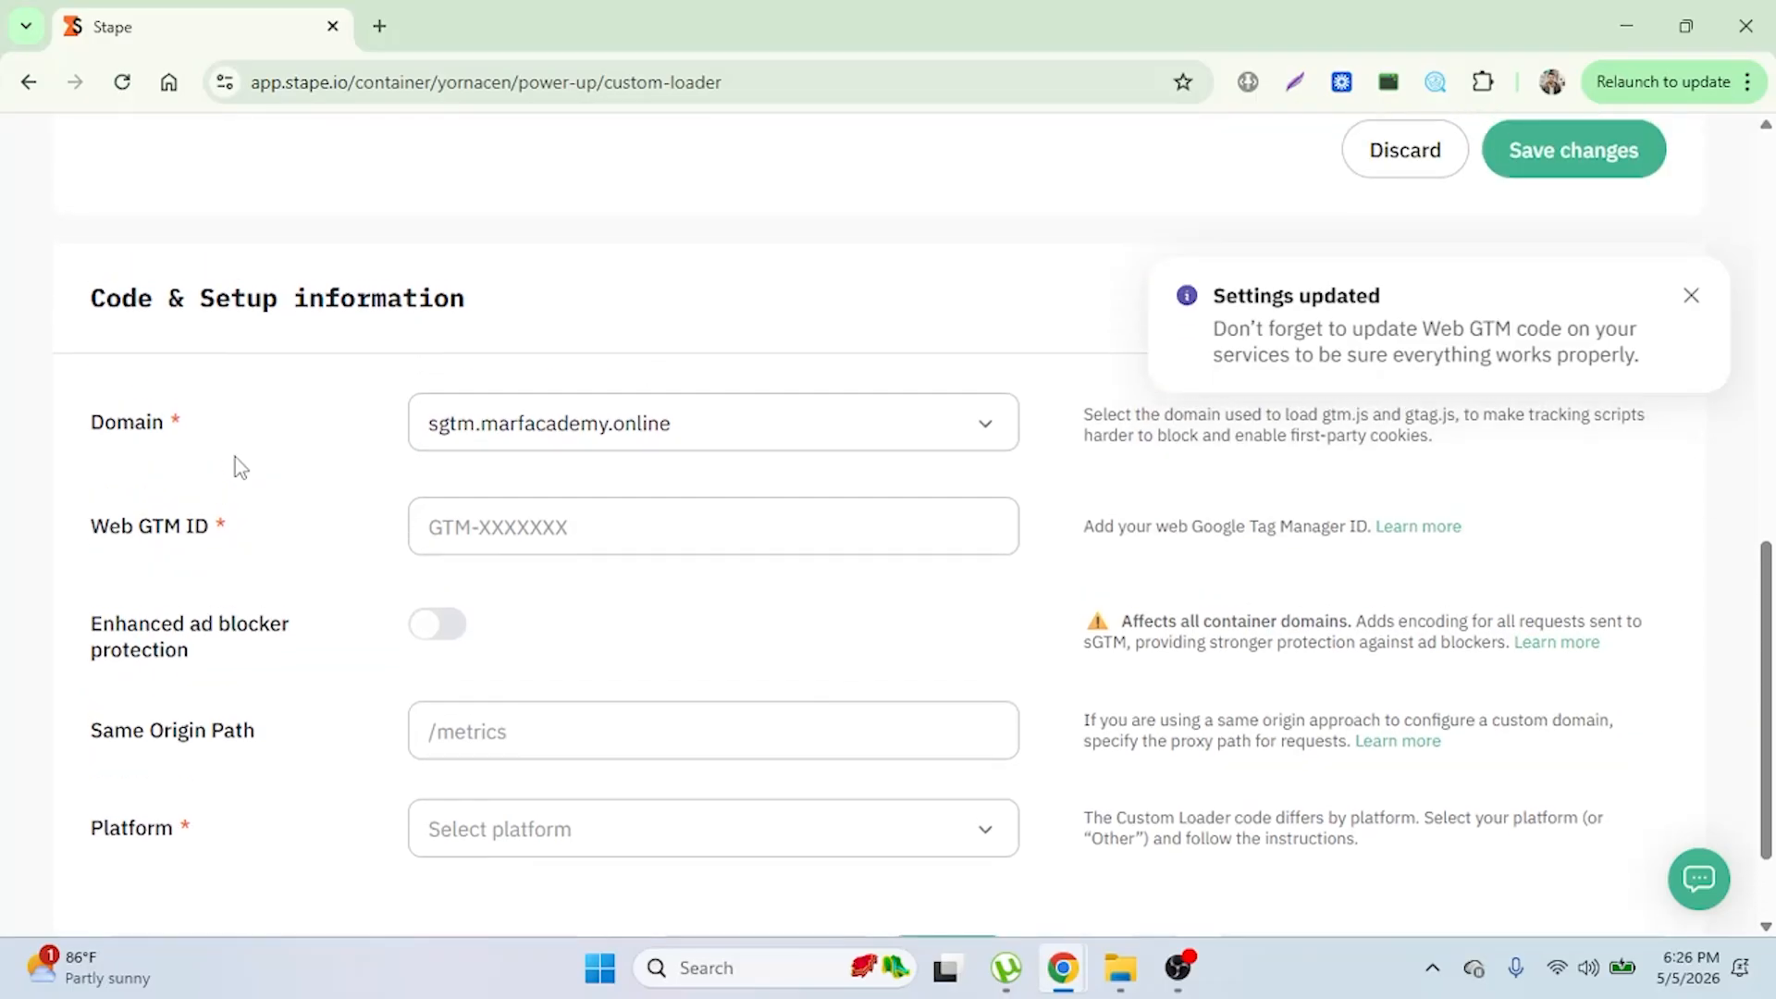
scroll(235, 457, up, 10)
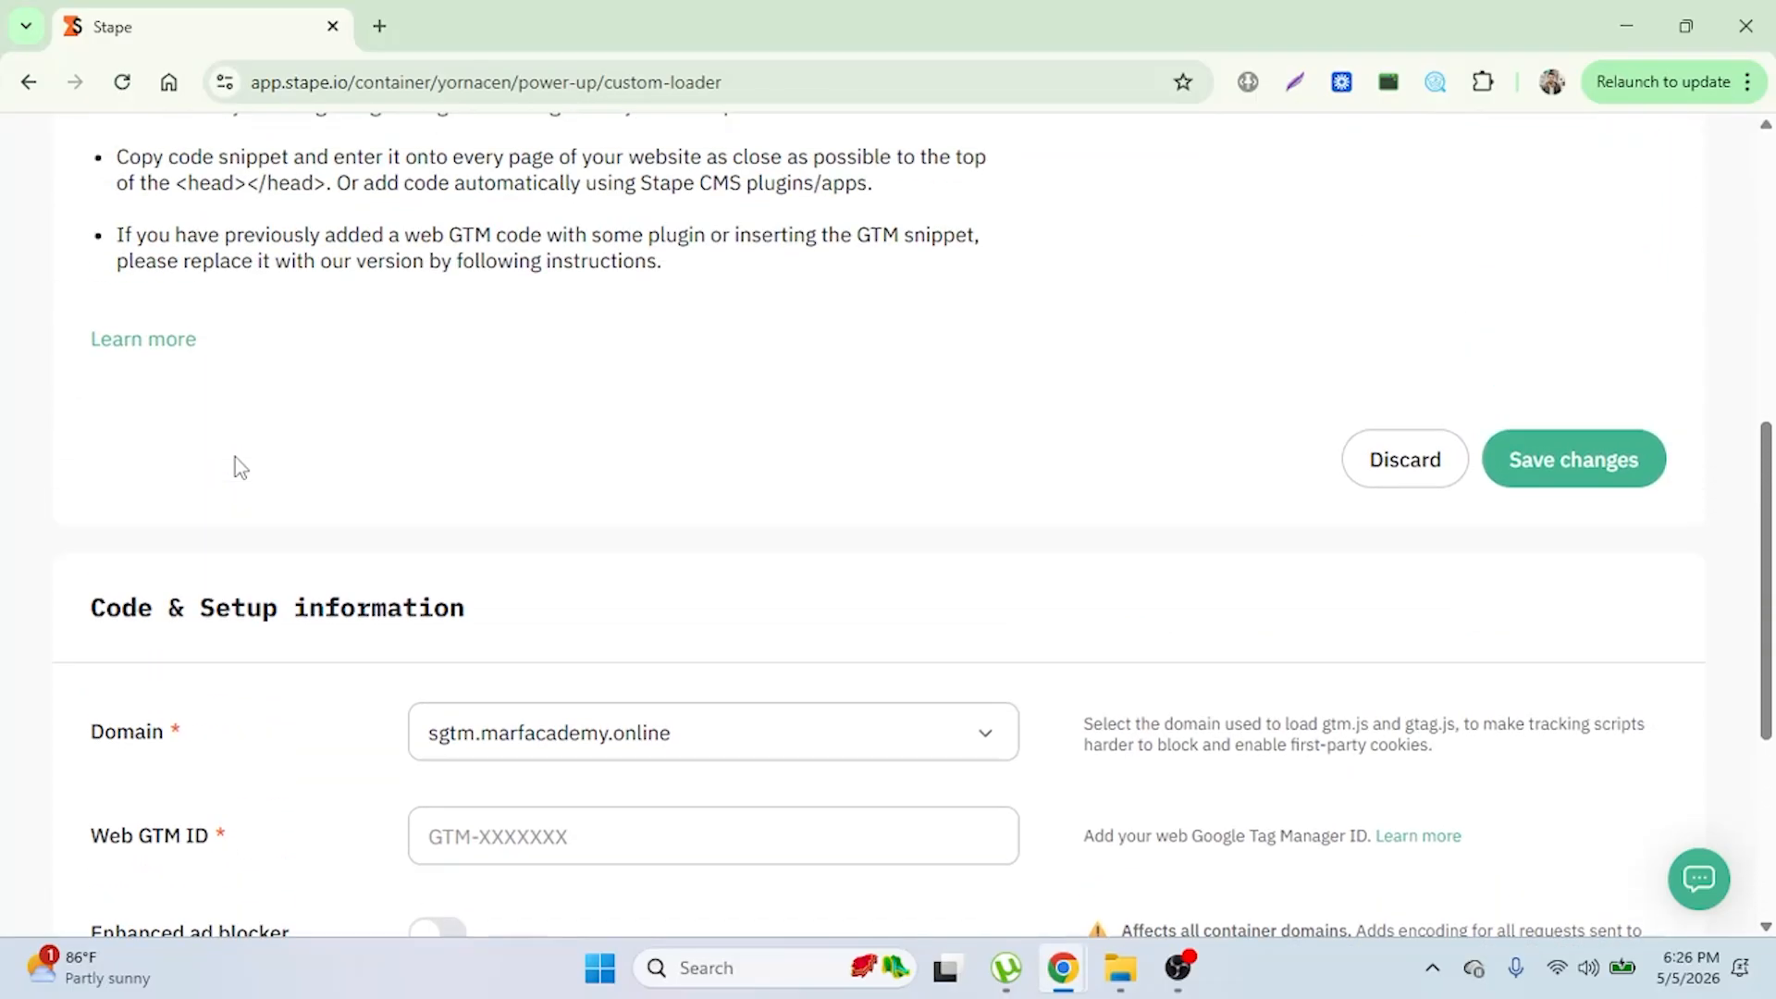
scroll(235, 457, down, 9)
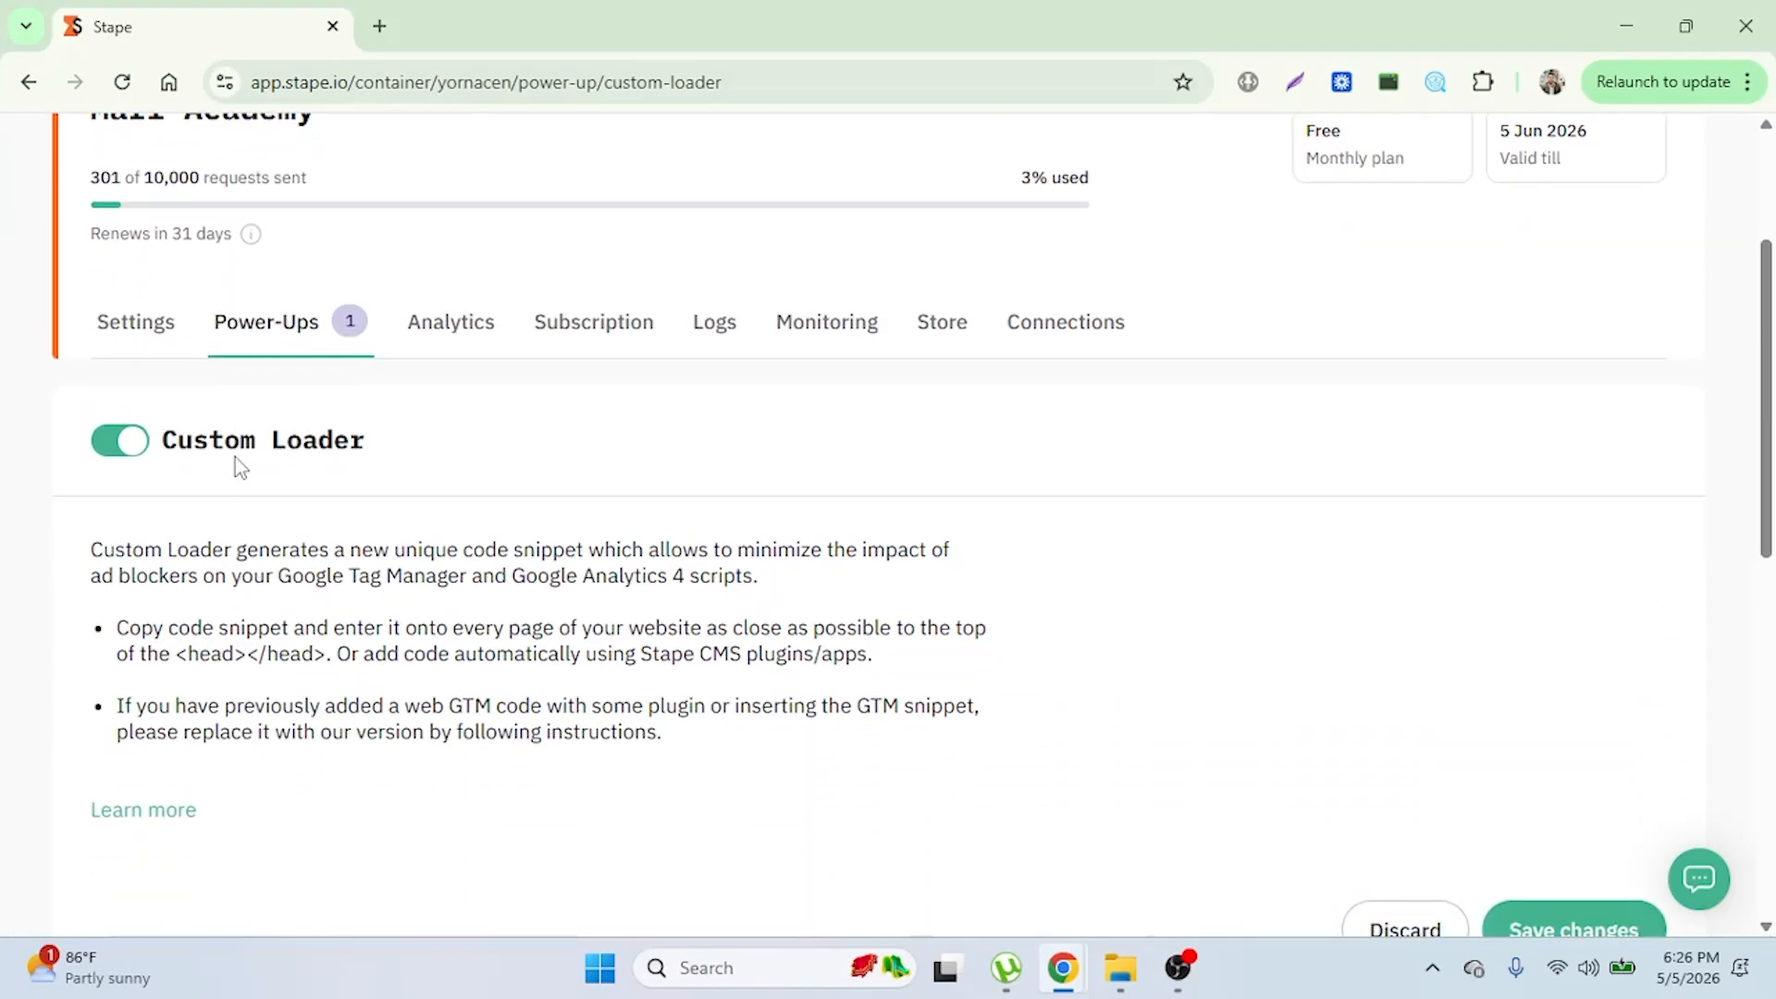
scroll(238, 469, down, 2)
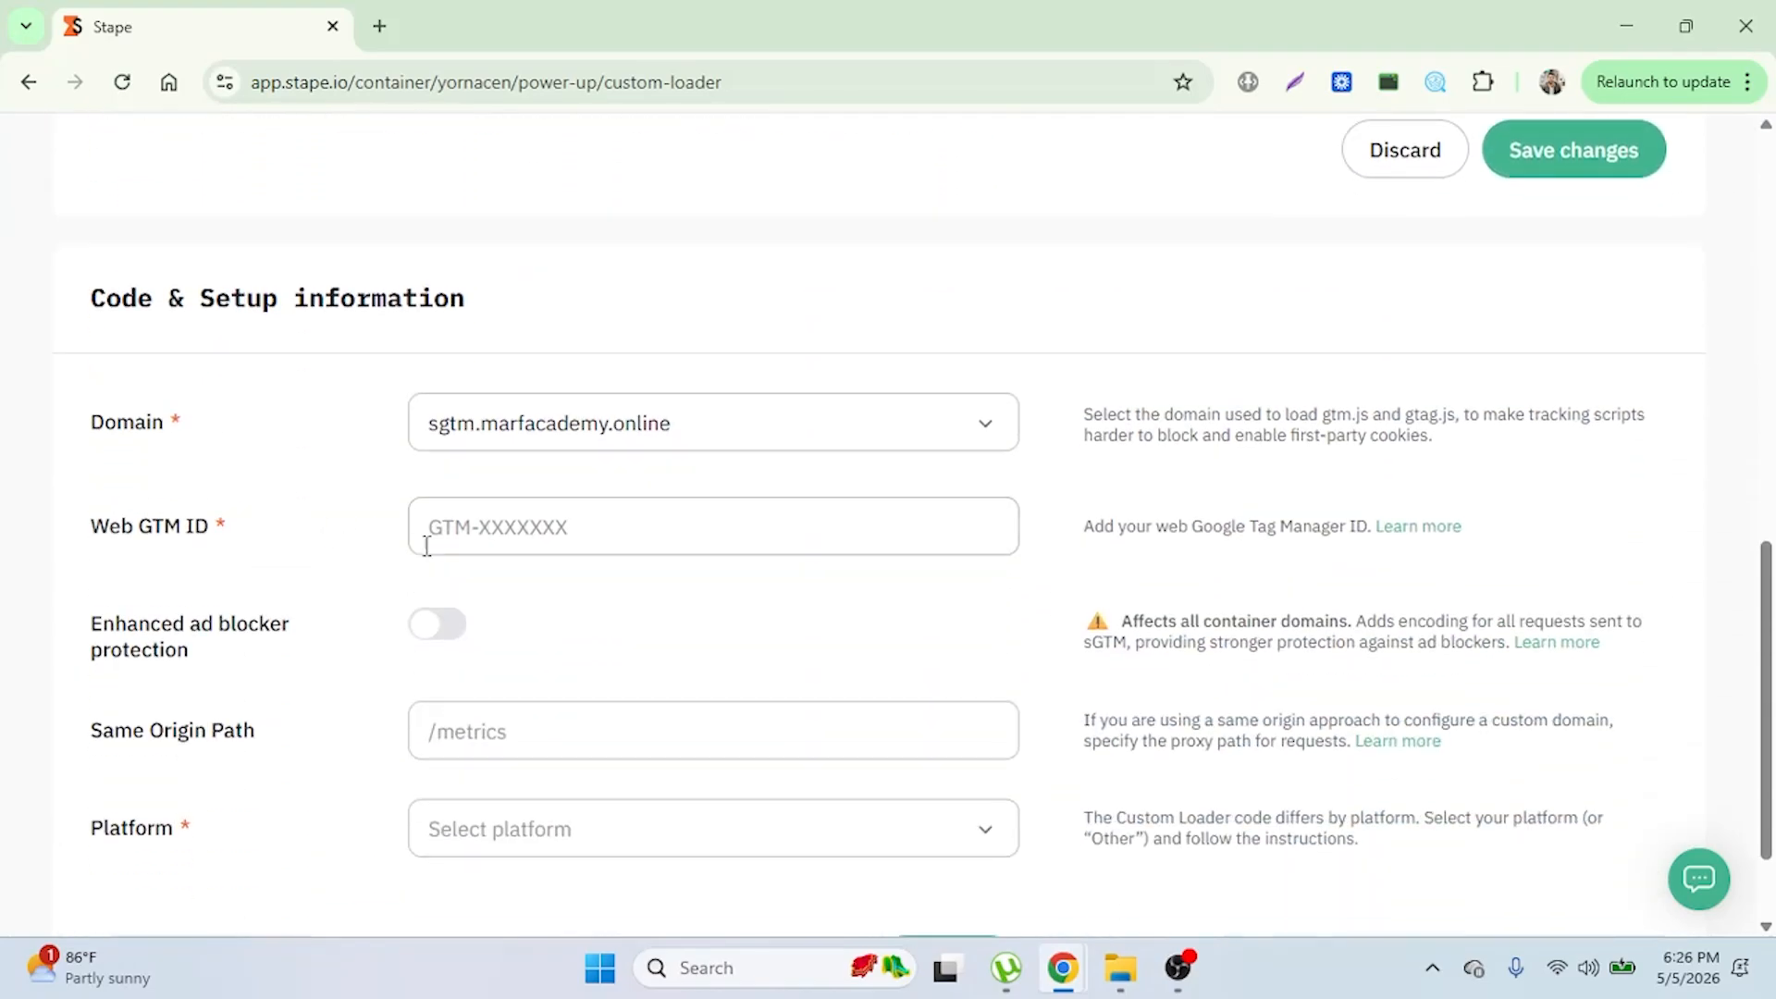
click(495, 529)
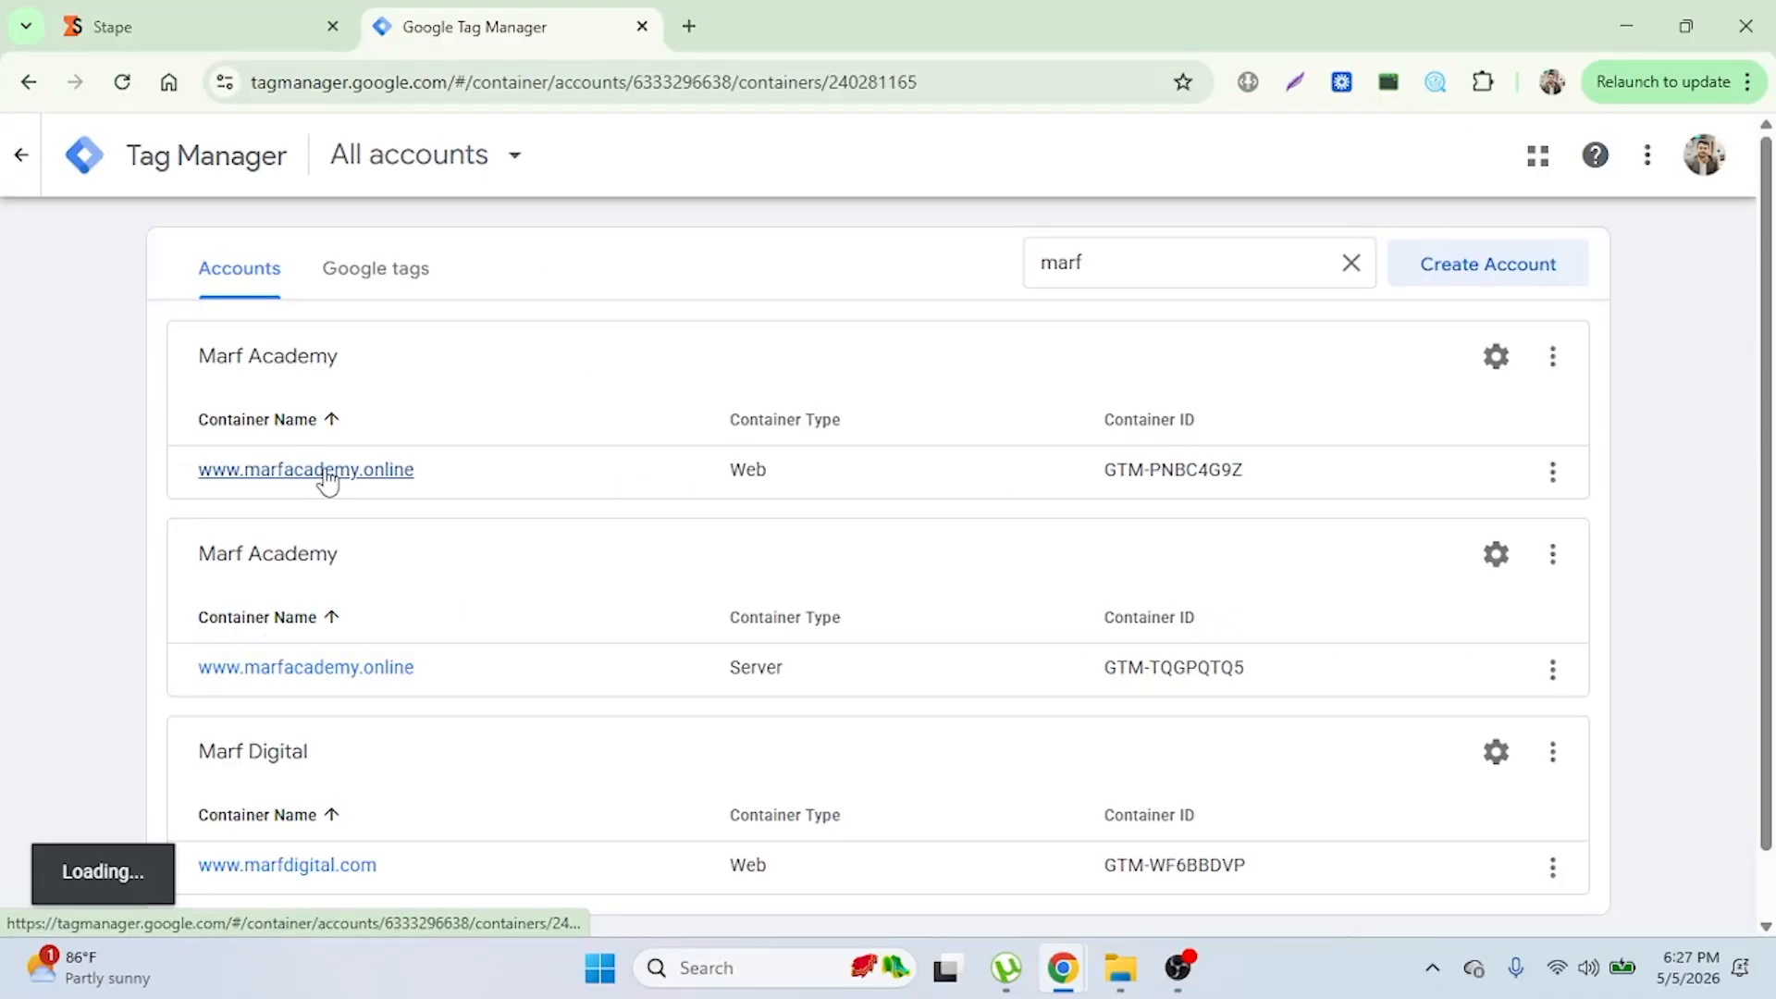
click(327, 471)
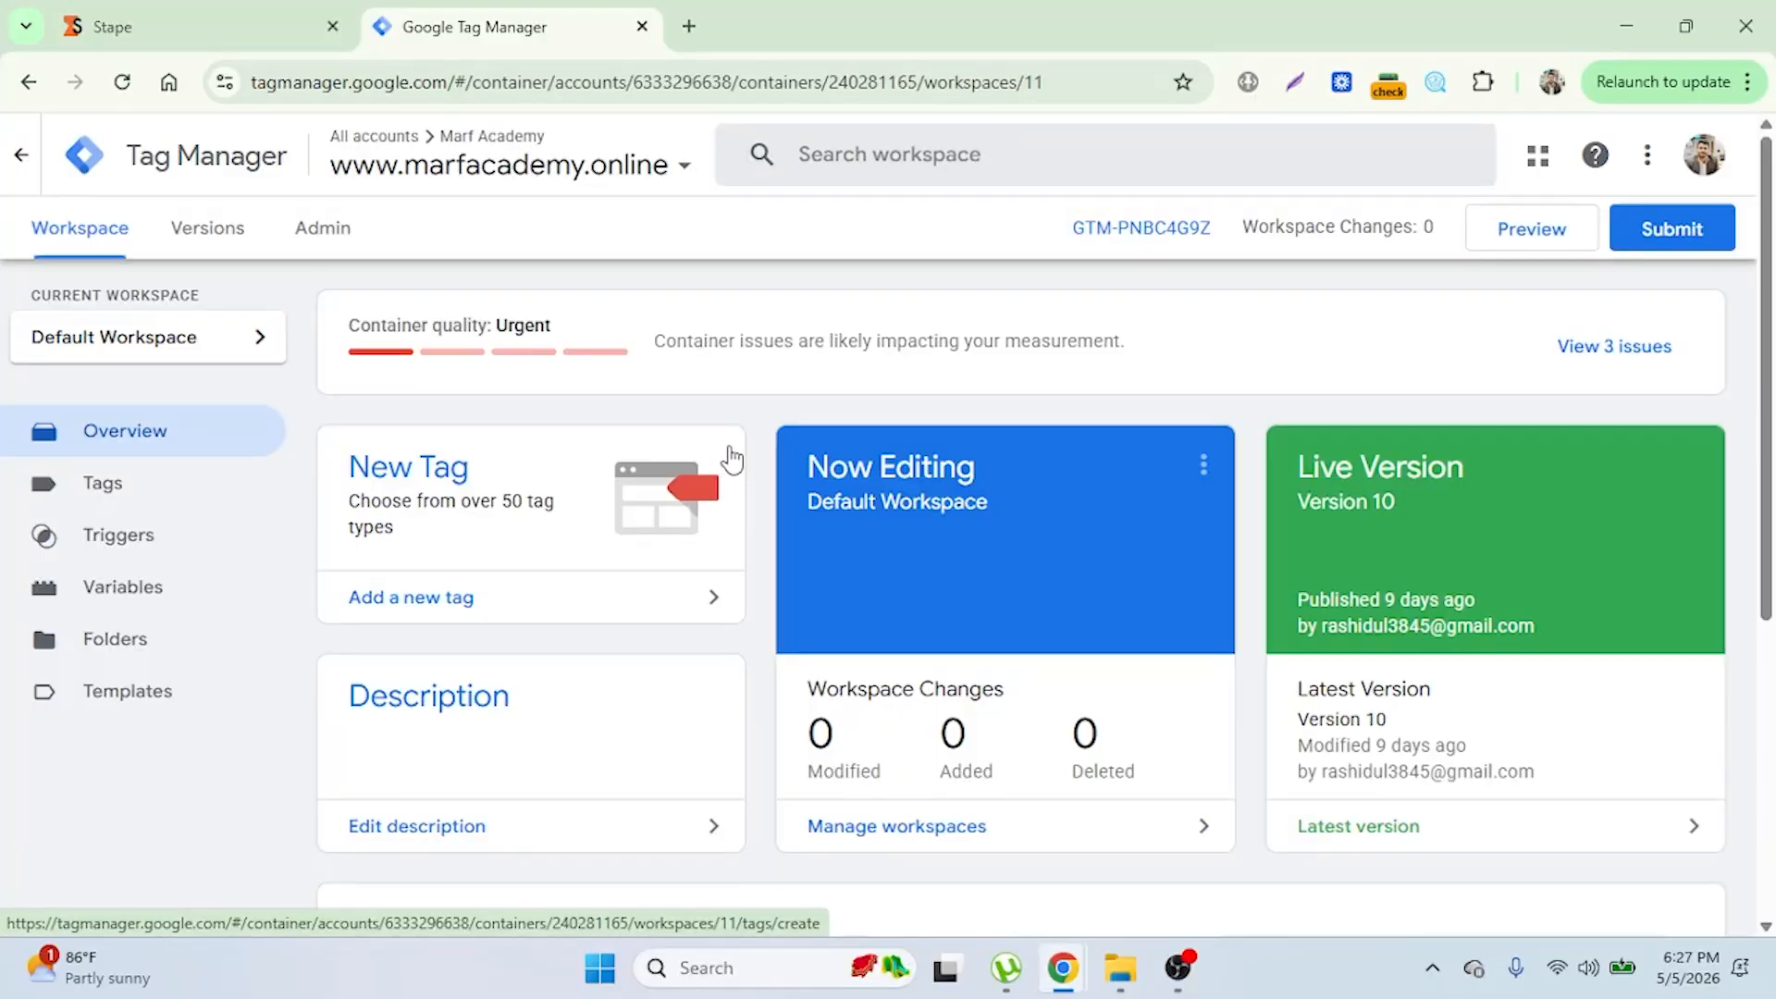
click(1128, 229)
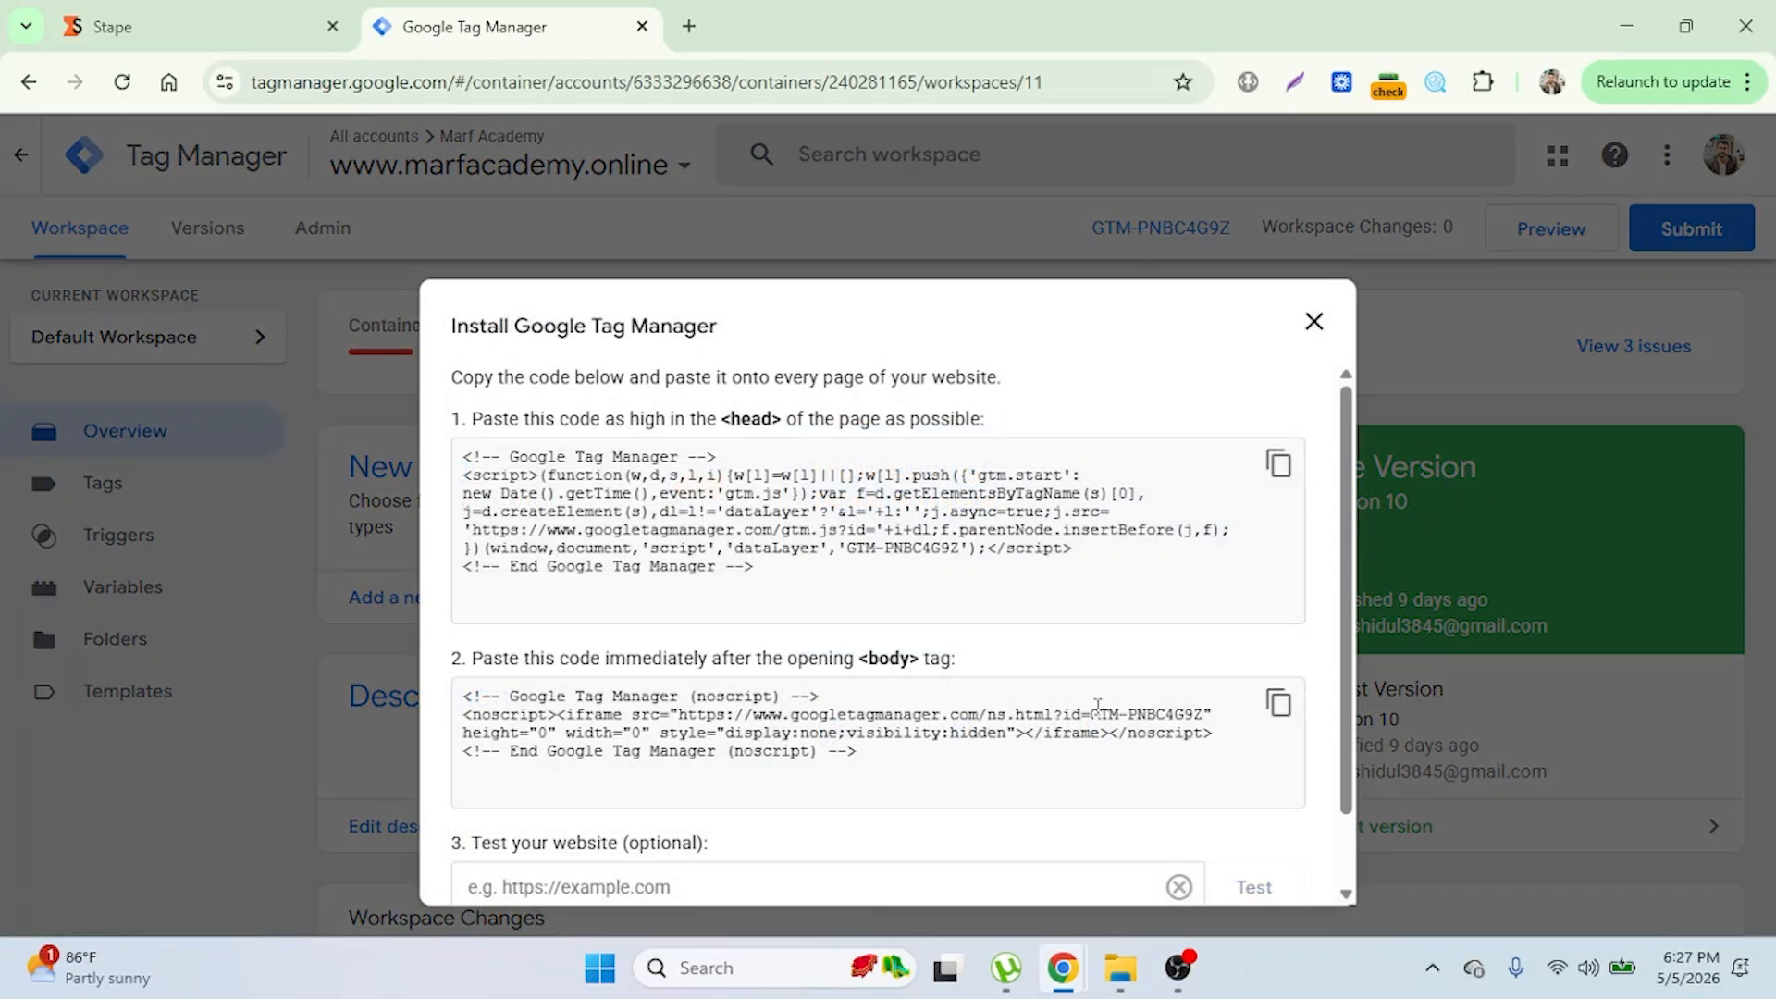
drag(1092, 714, 1206, 714)
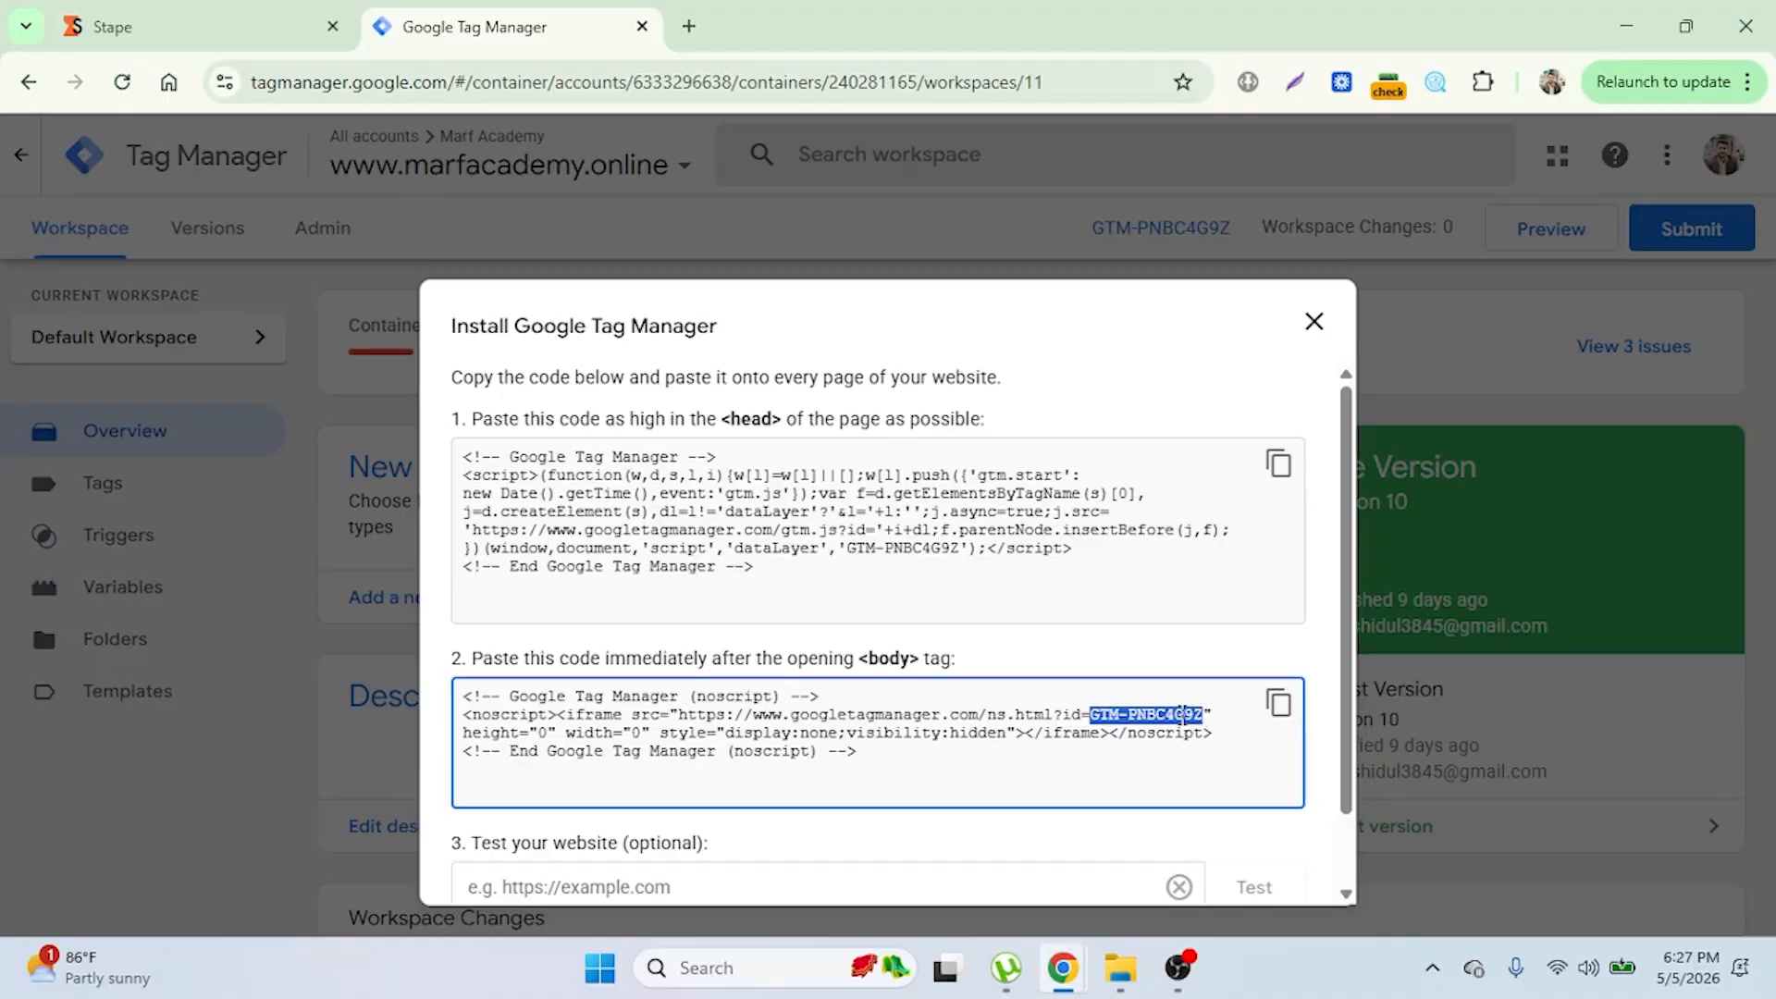
right_click(1184, 714)
click(1260, 381)
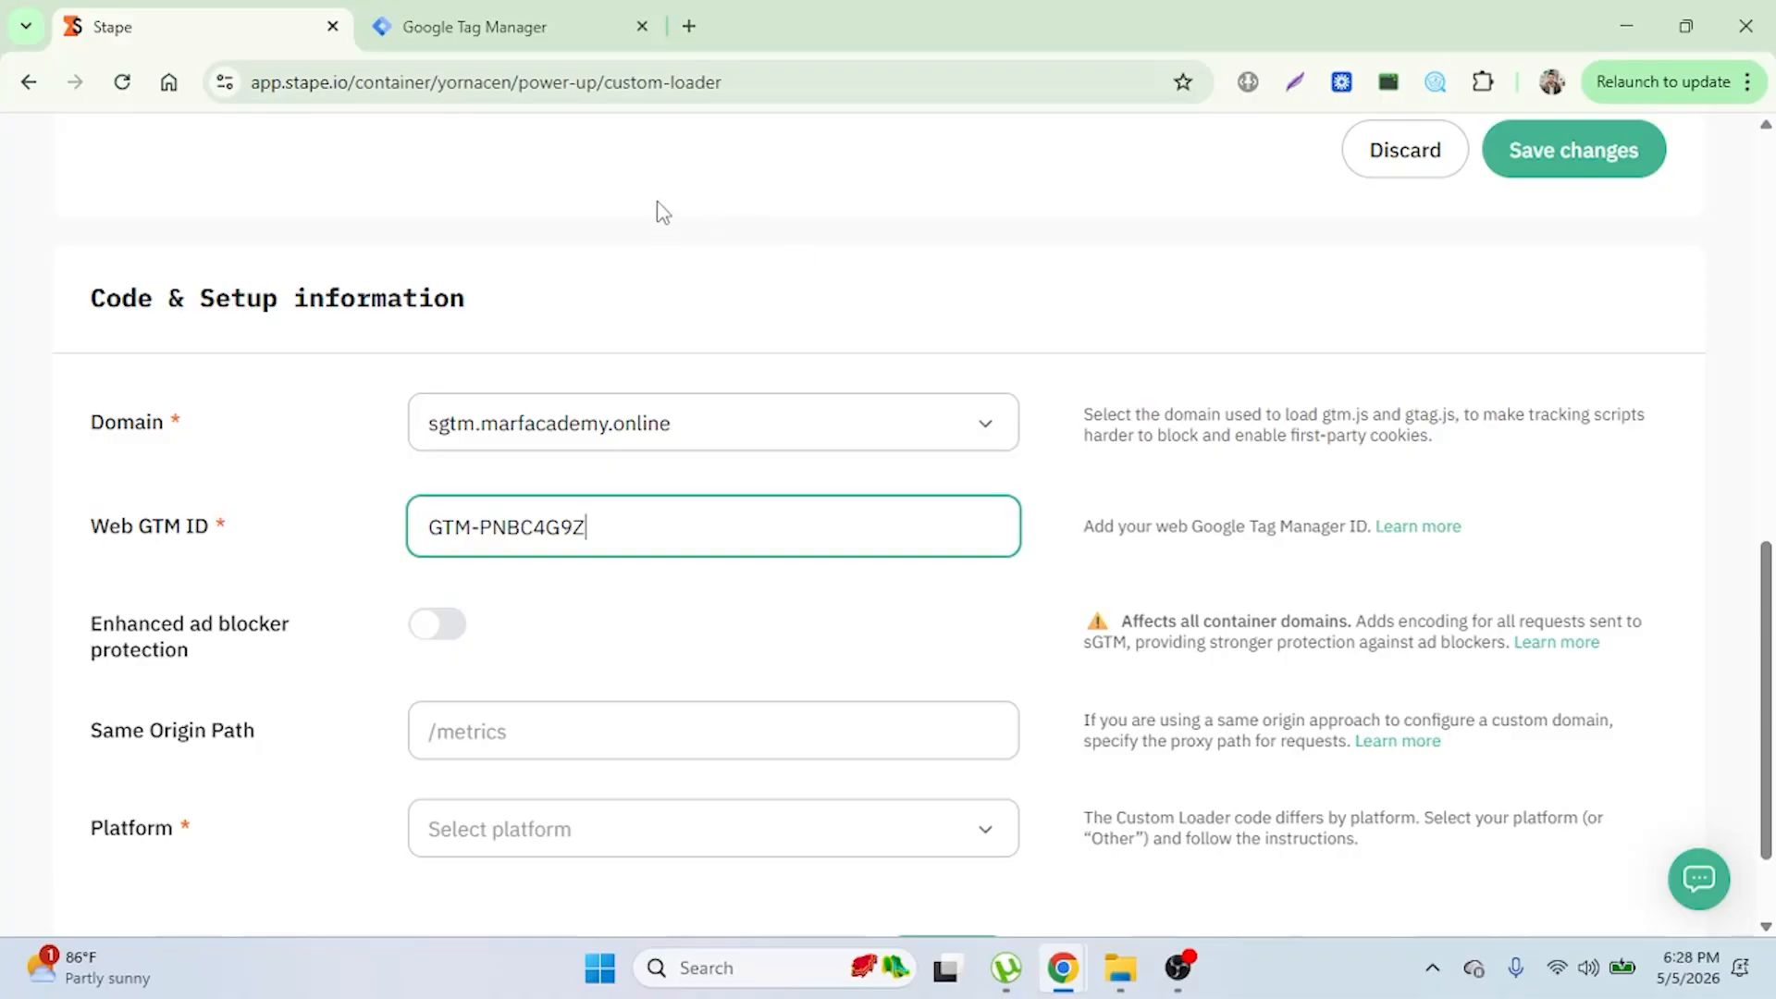
Step: Open the marfacademy.online website in the browser and inspect its network requests with the developer tools
scroll(824, 365, down, 1)
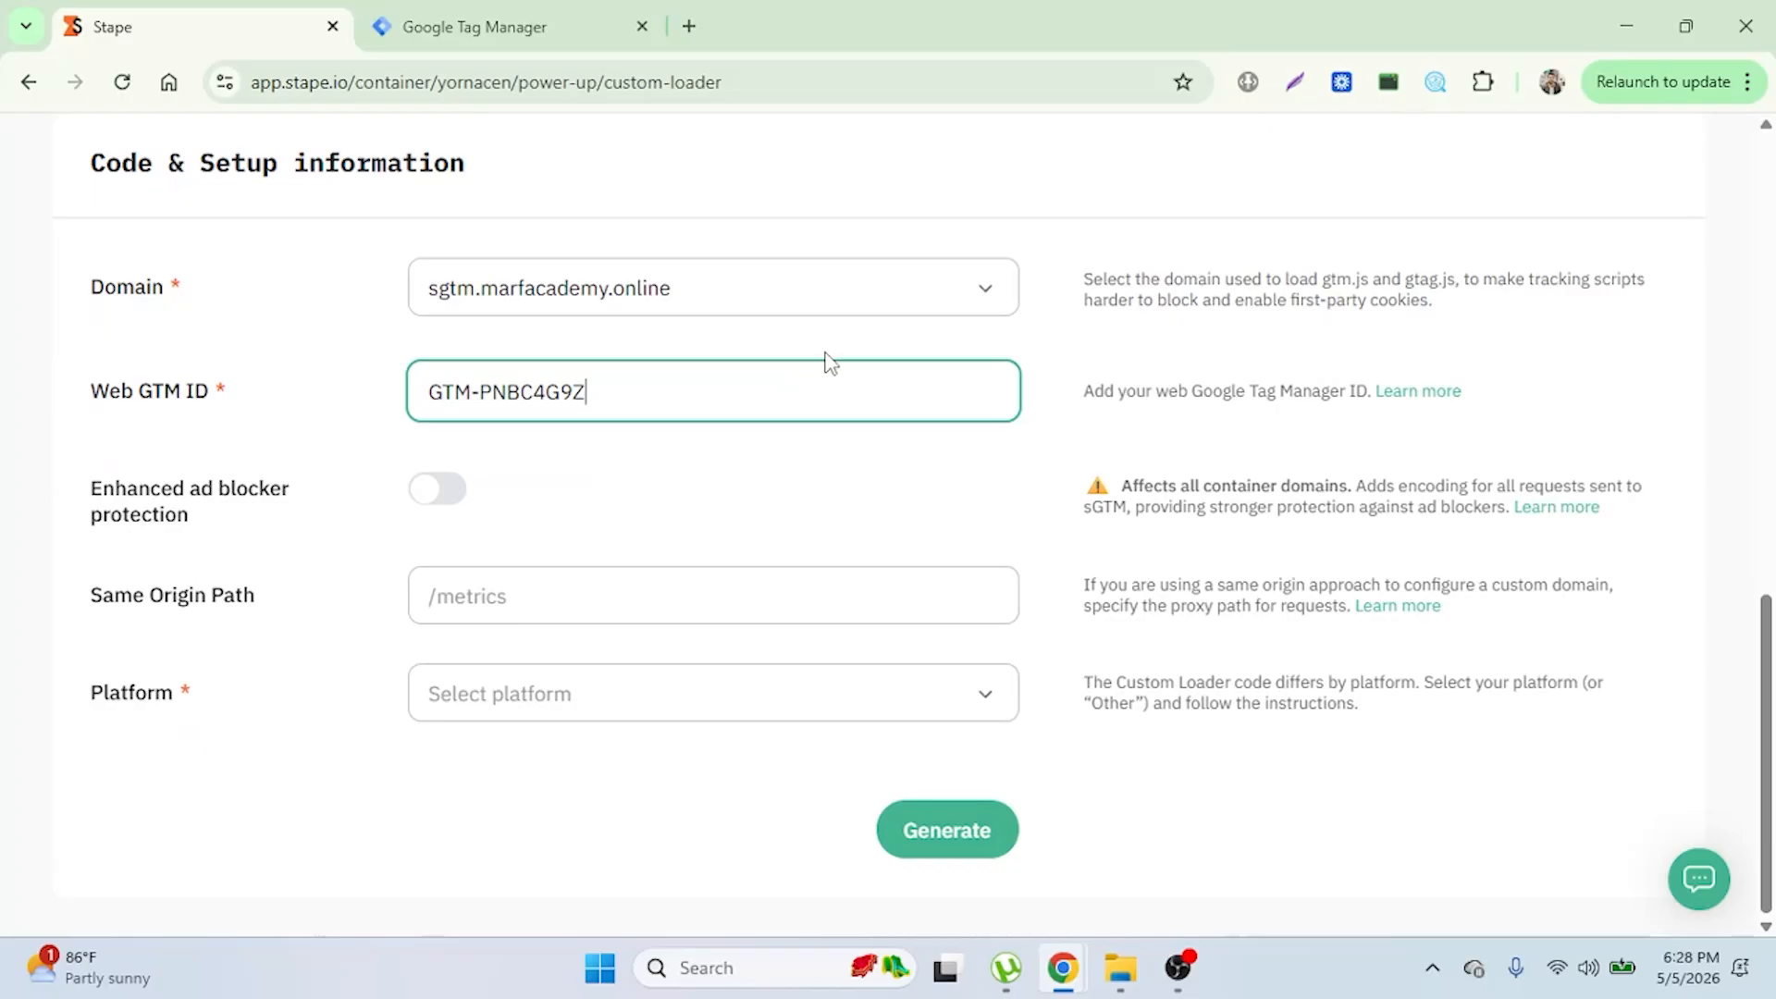
scroll(829, 363, up, 2)
scroll(829, 363, down, 2)
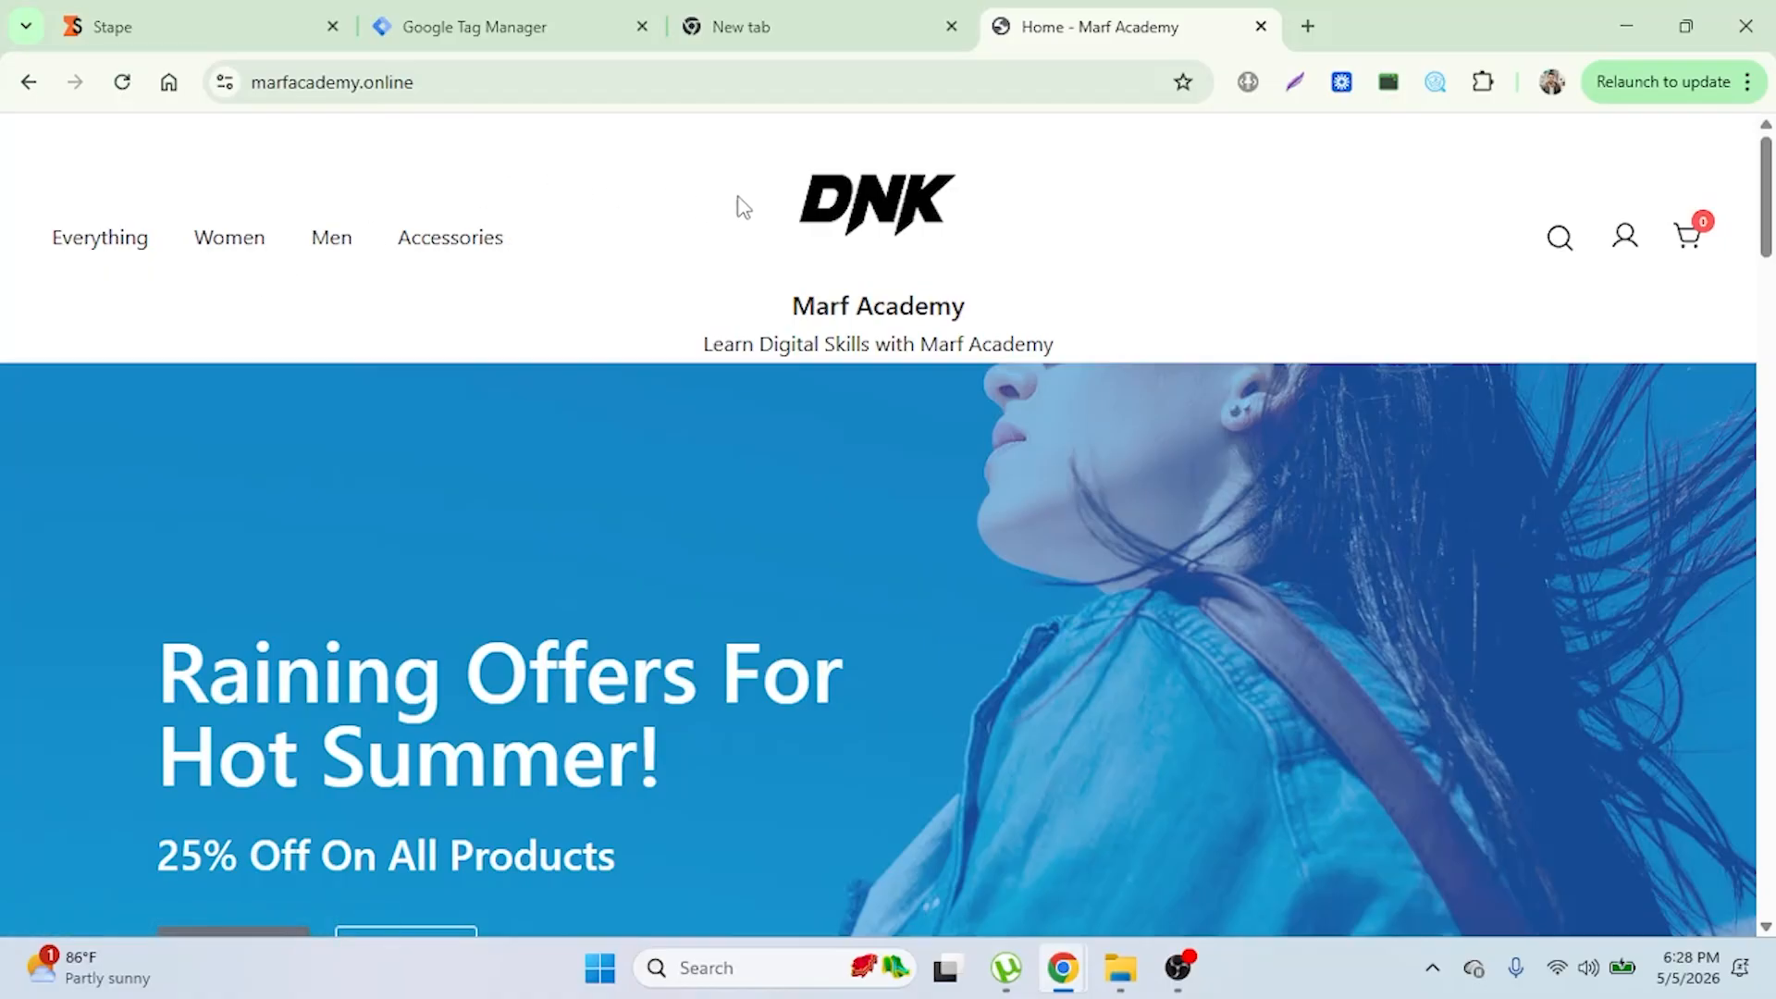
right_click(1036, 214)
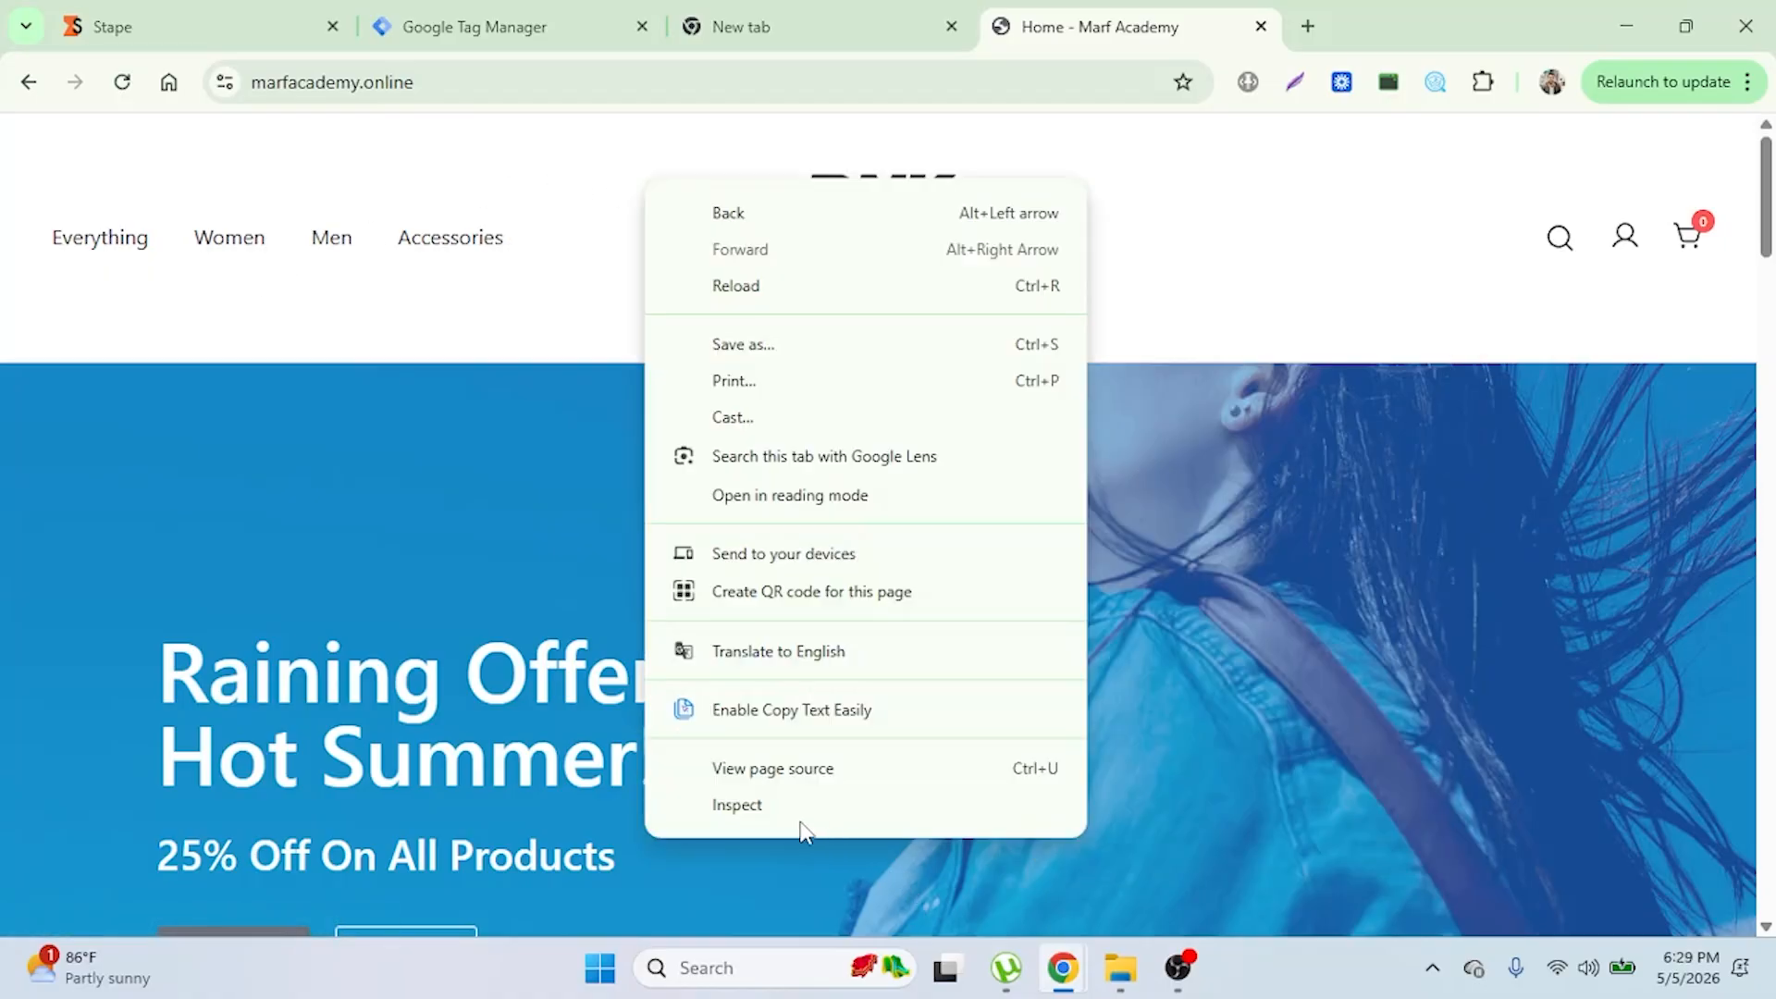
click(791, 807)
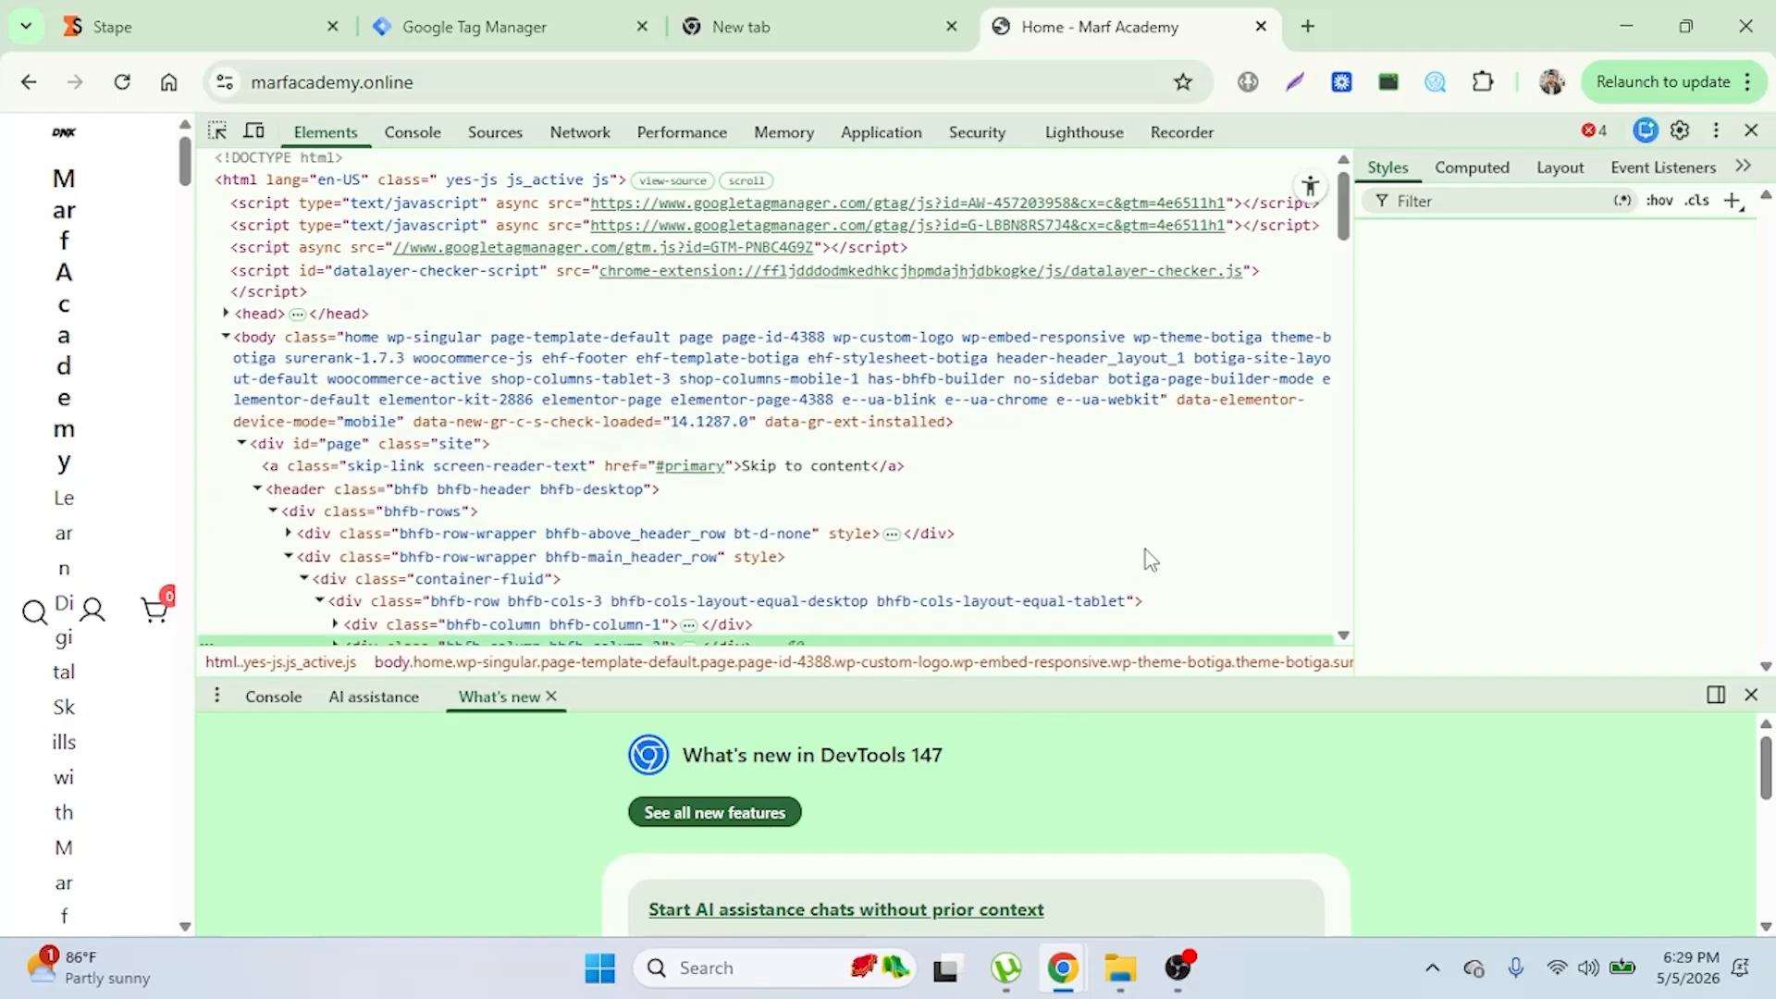
click(580, 132)
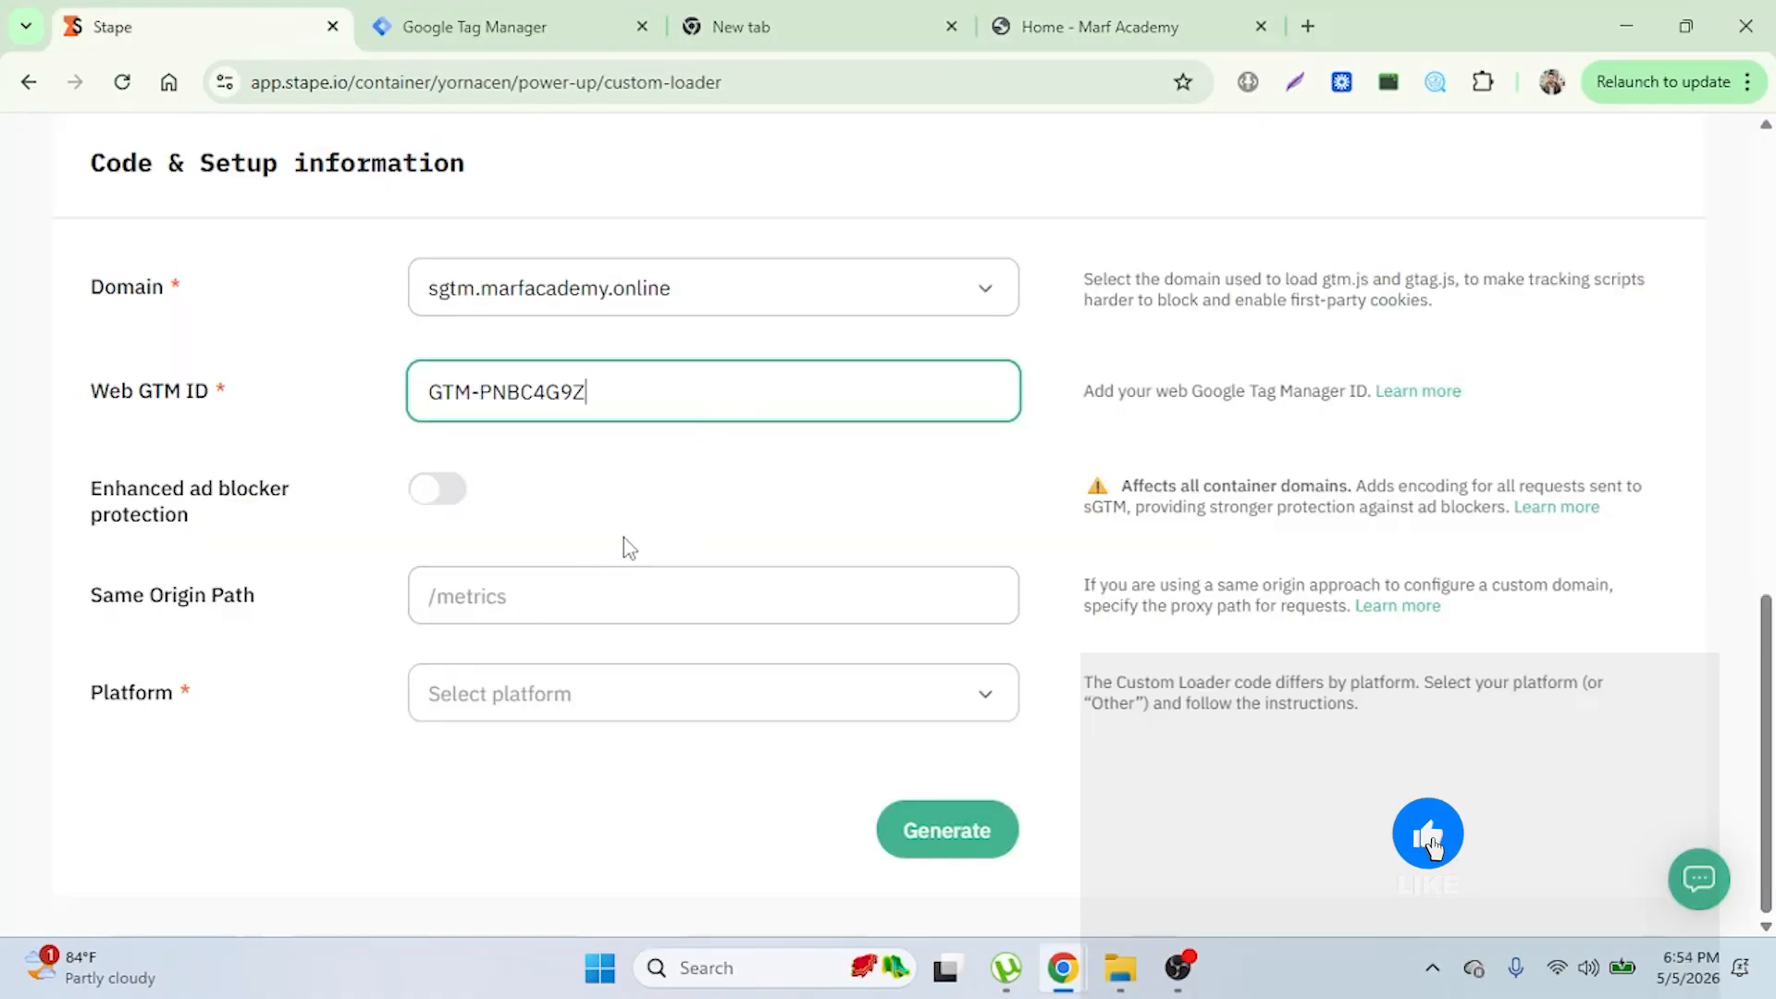
Step: Switch back to Stape and enable Enhanced ad blocker protection for the Custom Loader
click(448, 498)
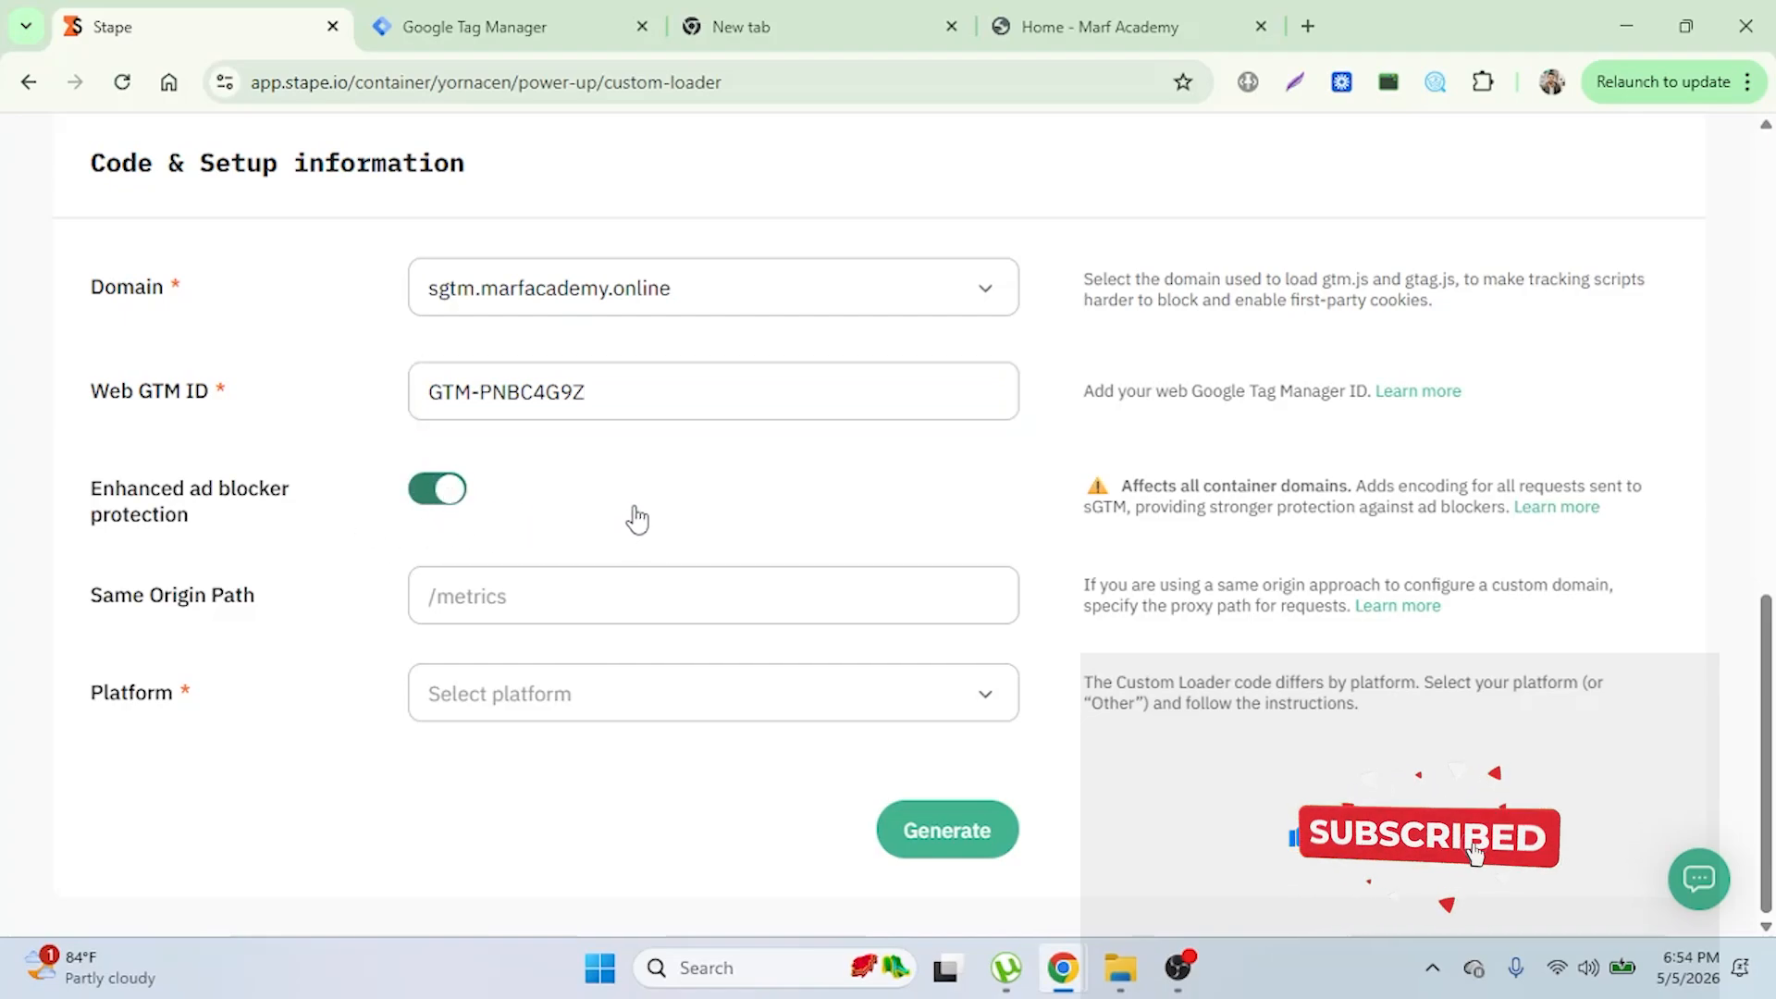
click(416, 506)
click(455, 513)
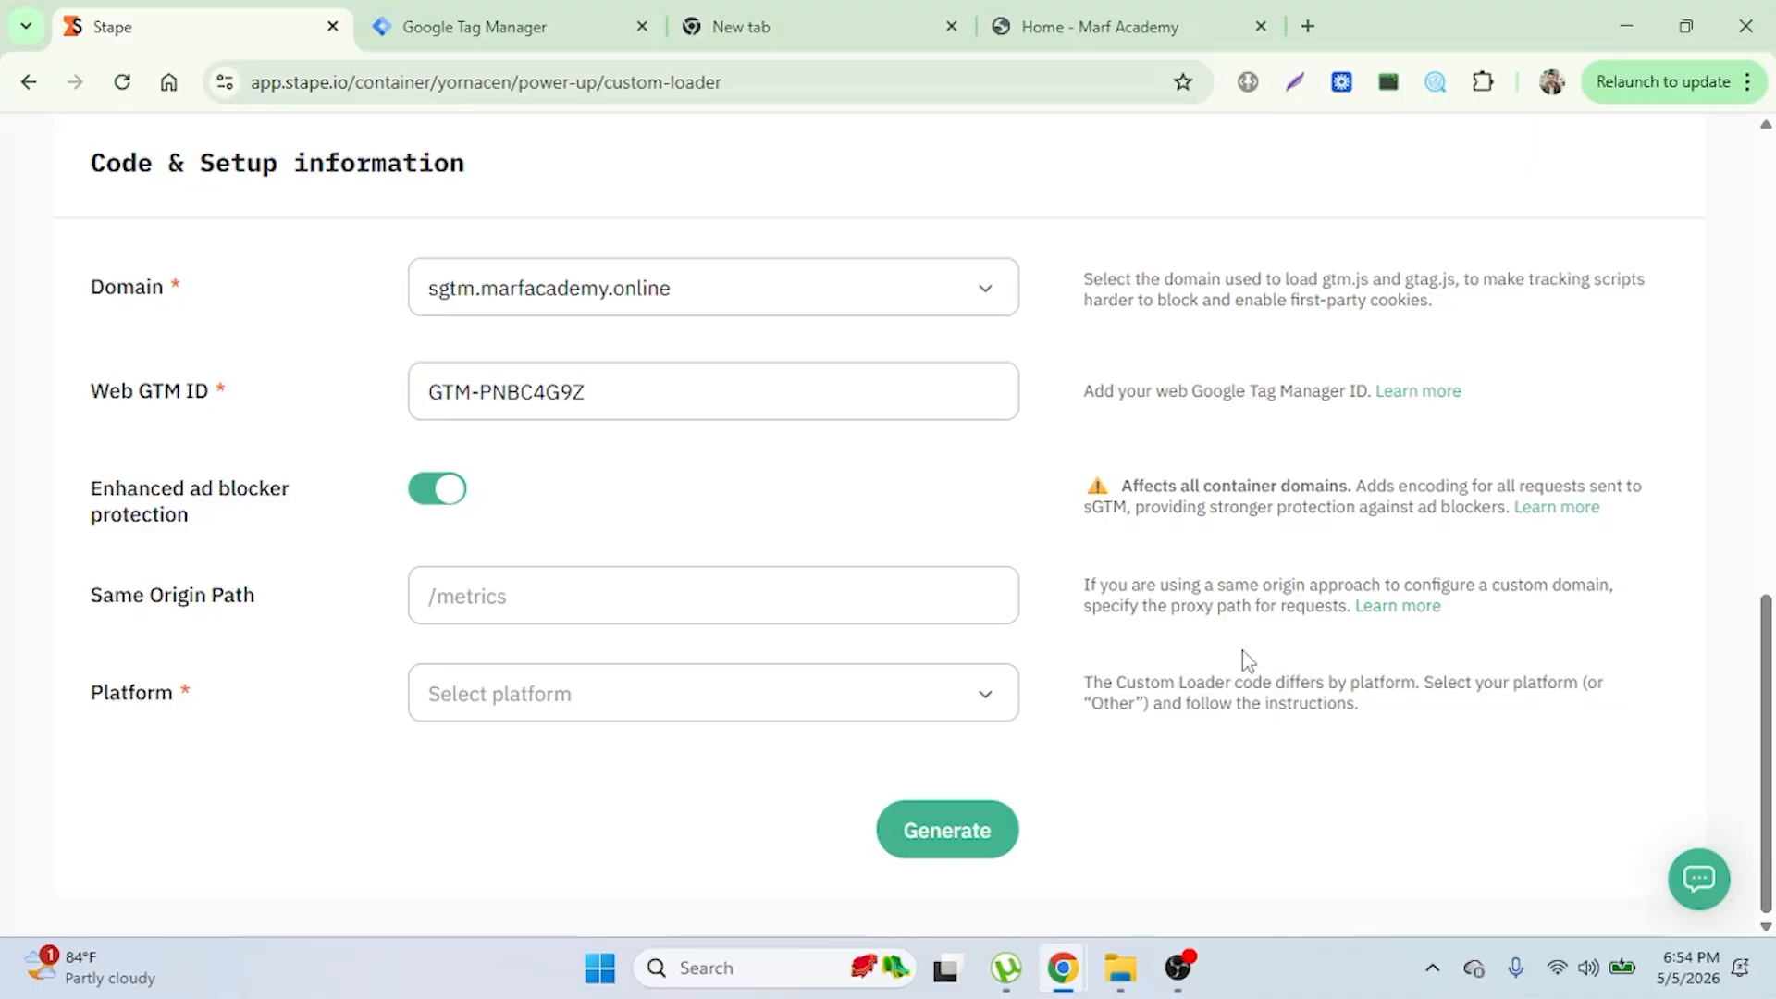
Step: Choose Wordpress as the Custom Loader's platform and generate the code
click(844, 714)
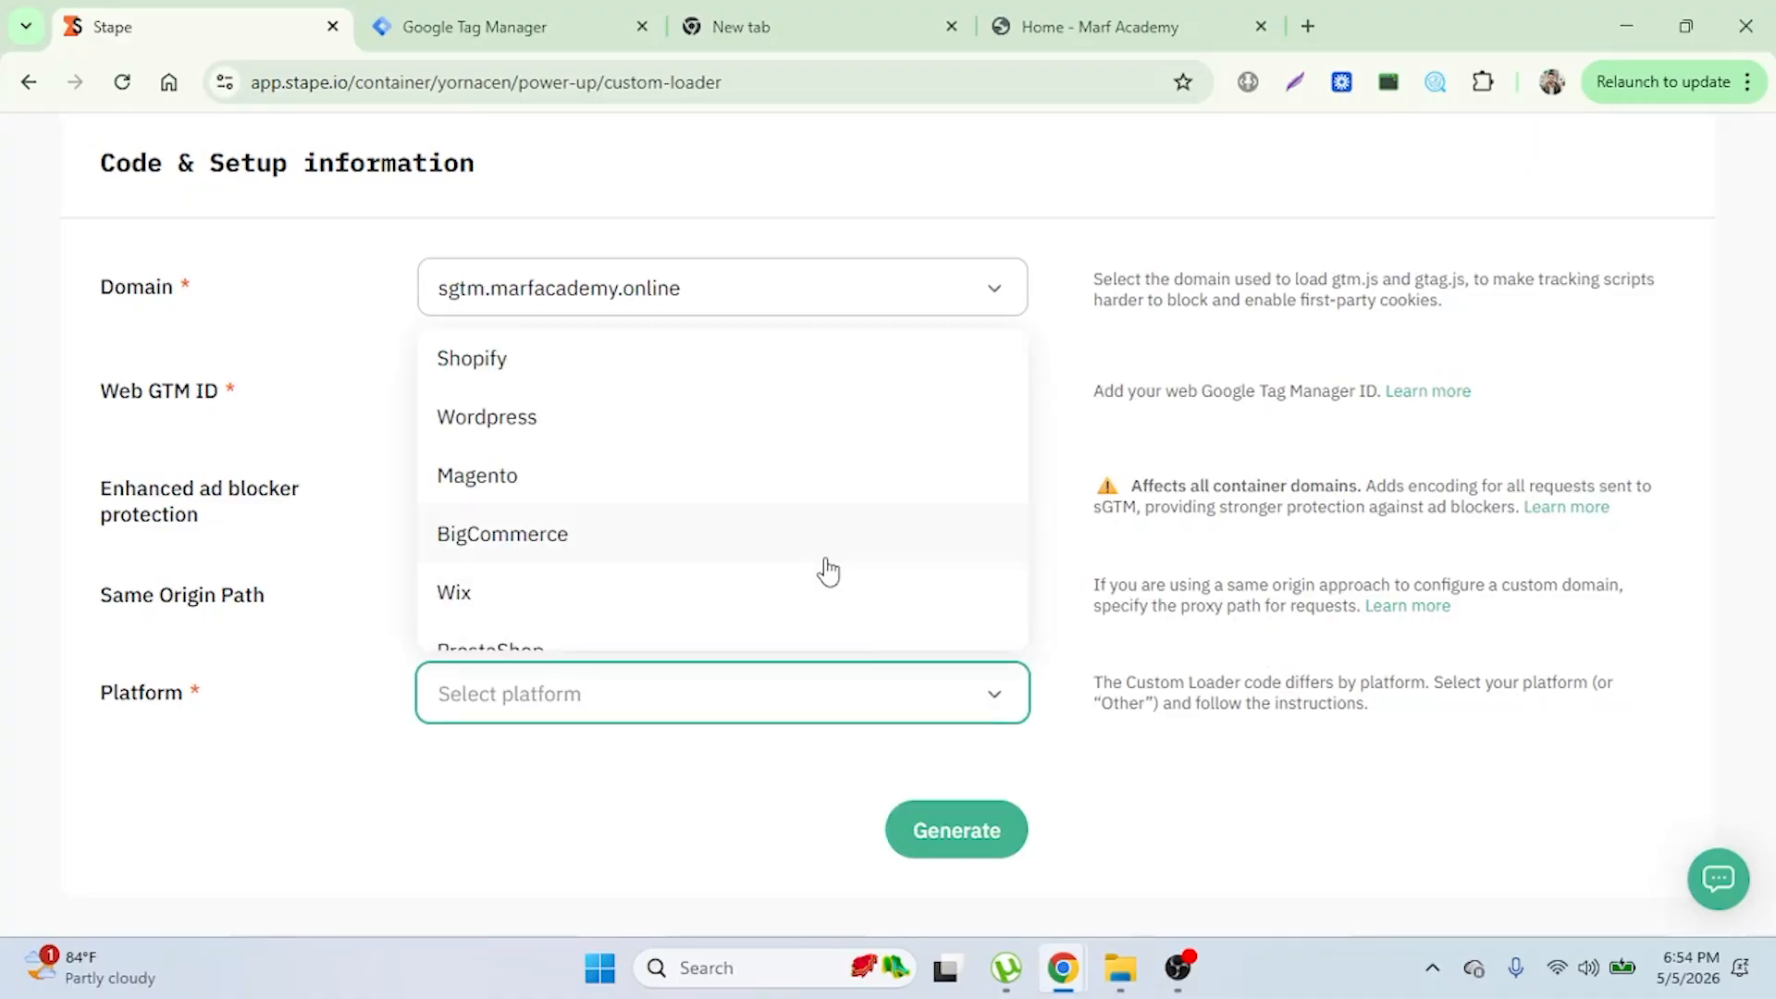
scroll(816, 499, down, 1)
scroll(816, 500, down, 1)
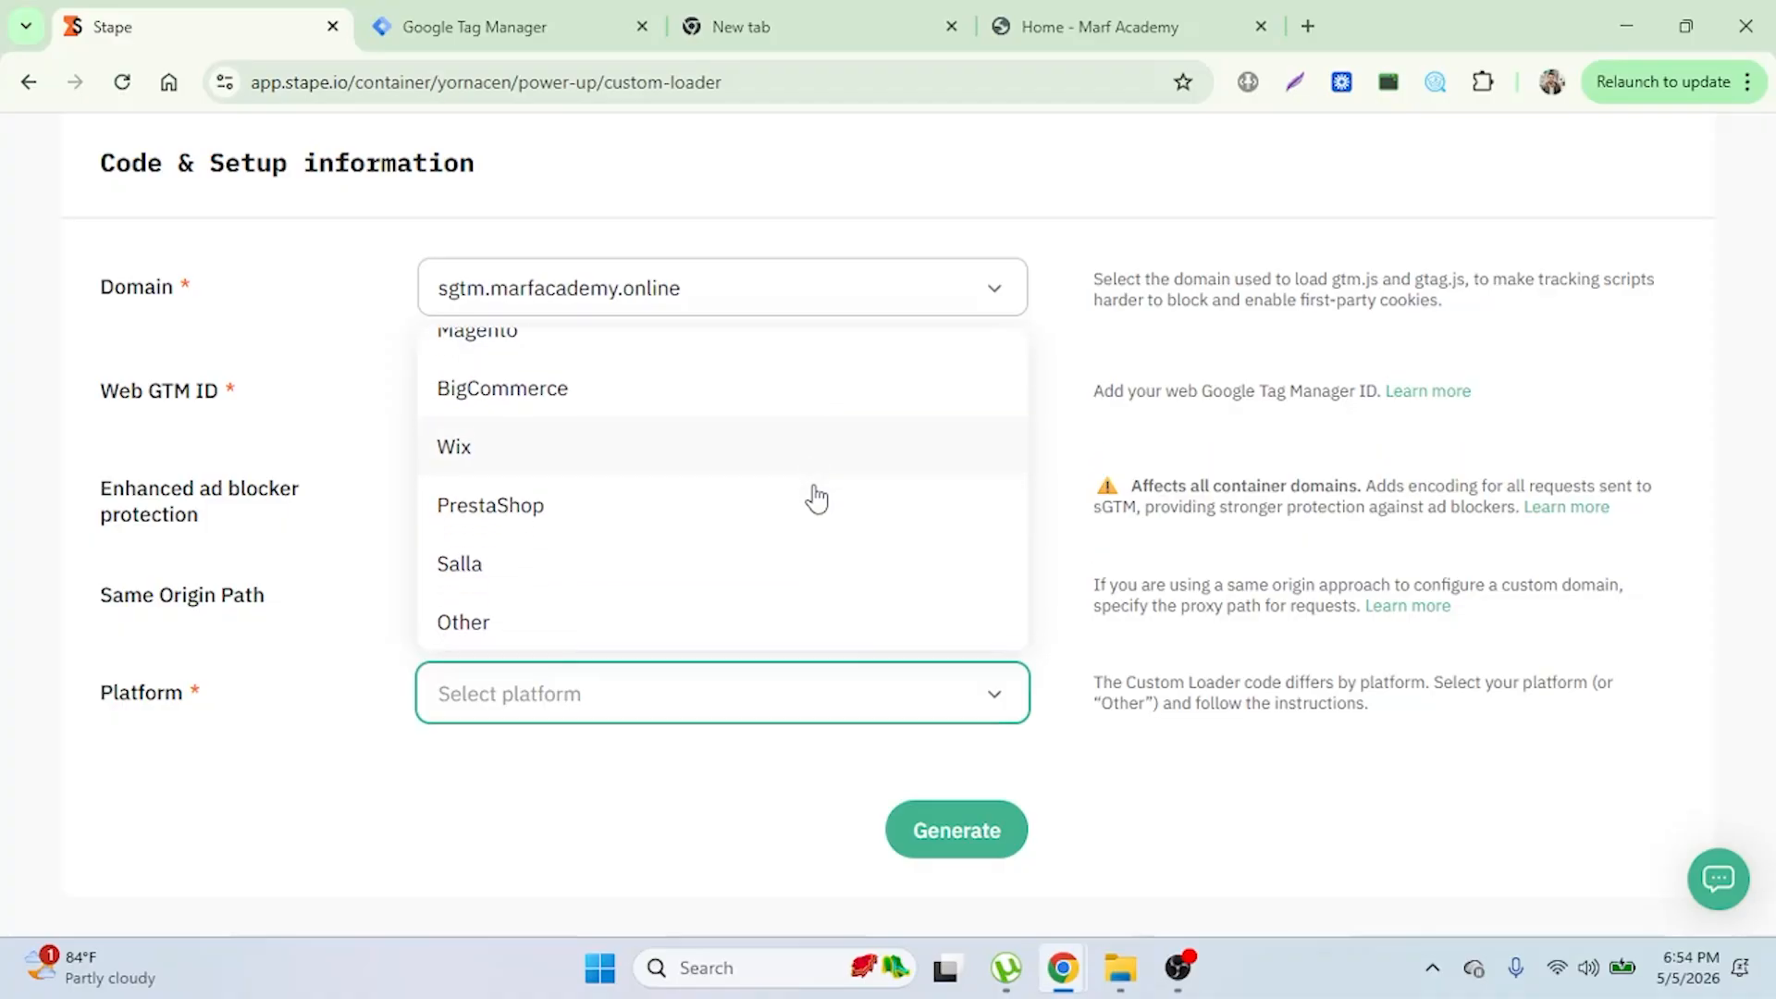
scroll(815, 500, up, 2)
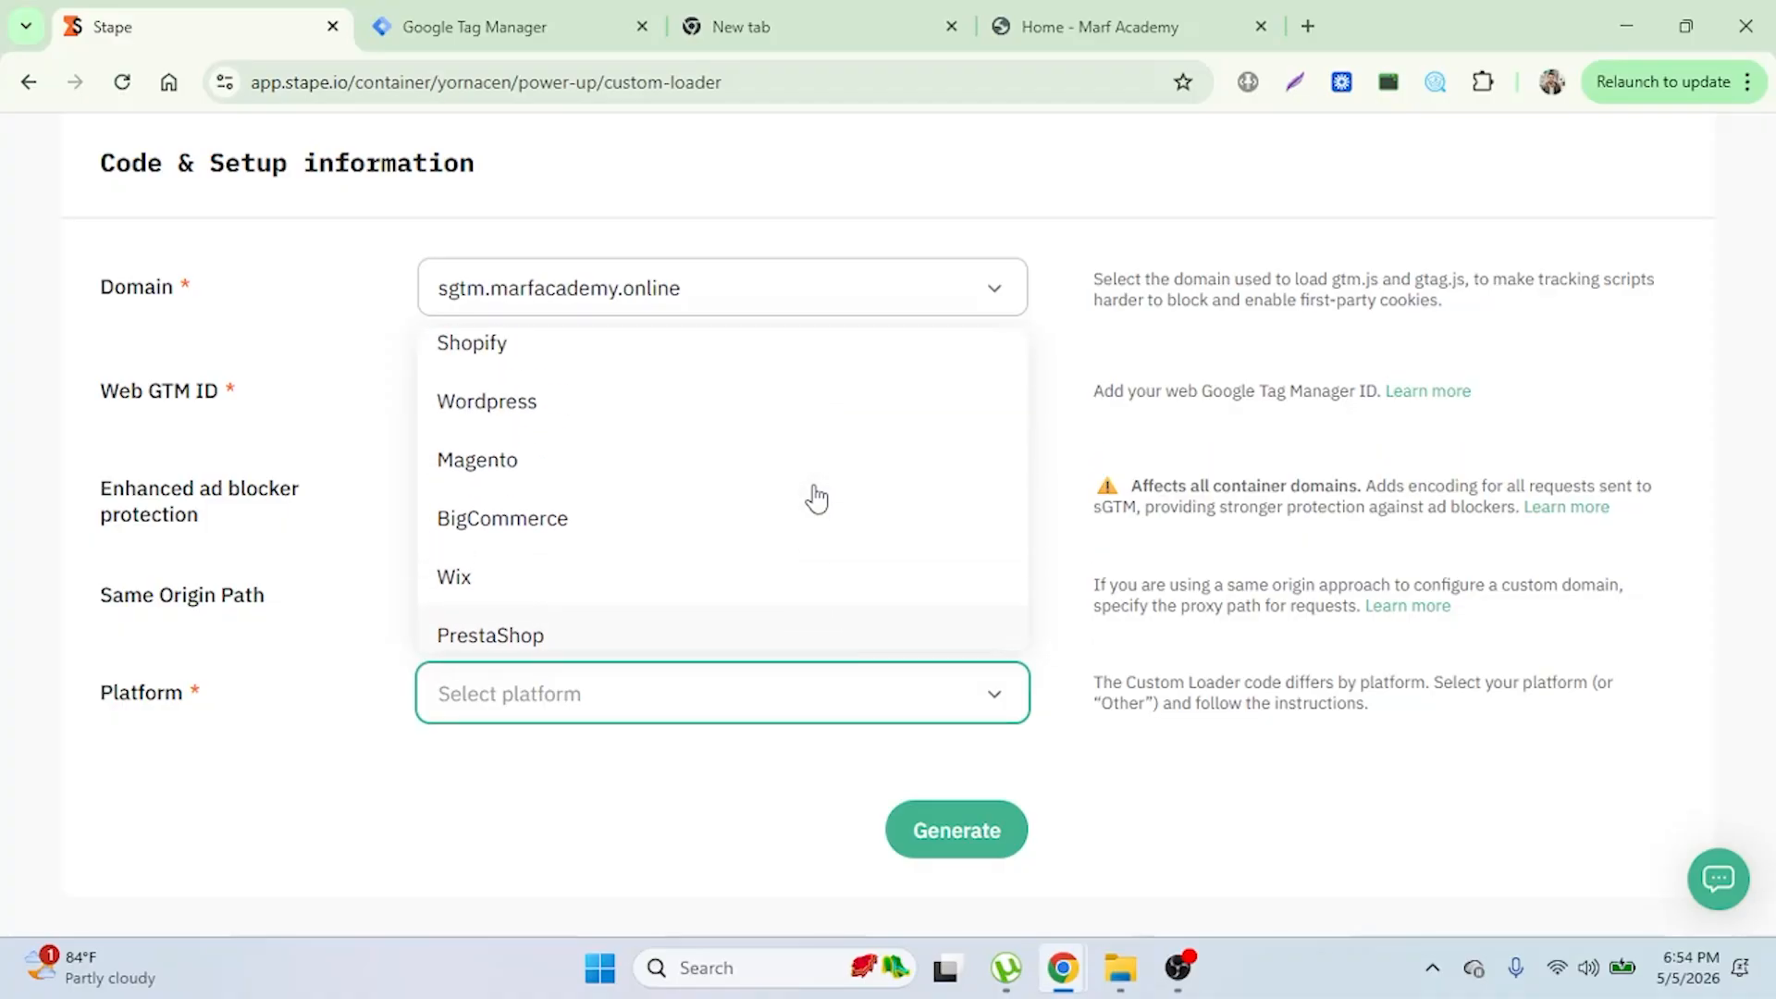
click(768, 416)
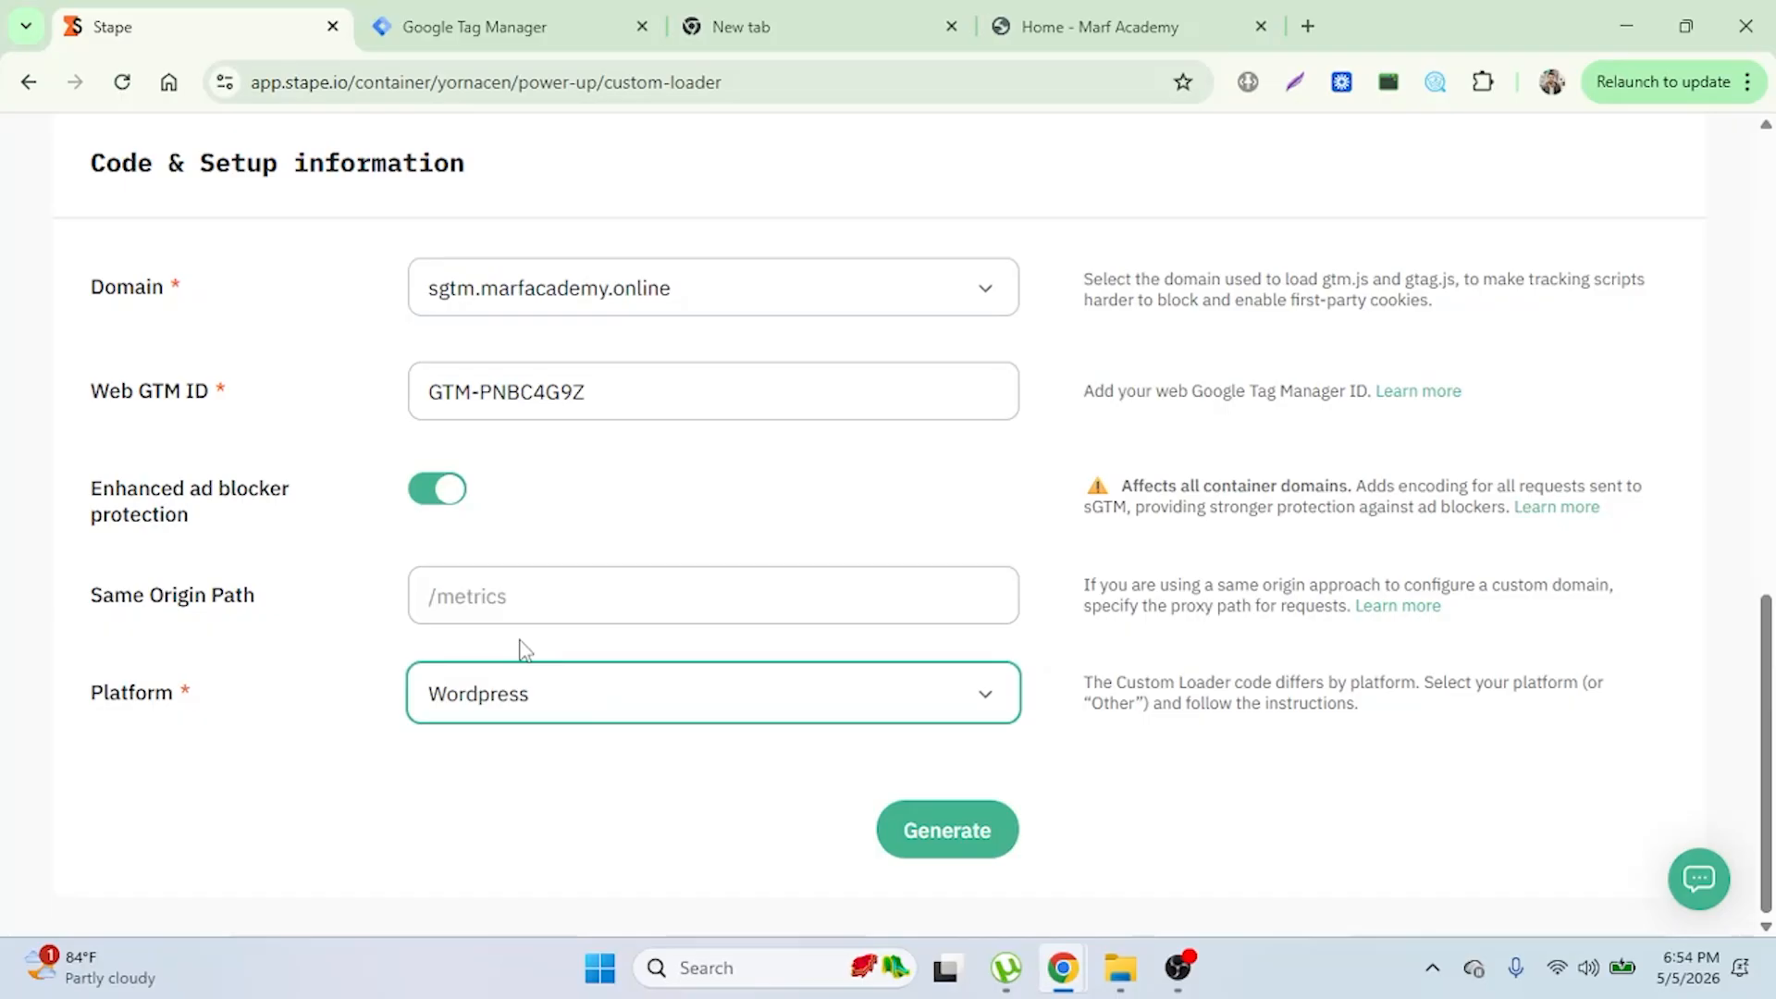
click(579, 611)
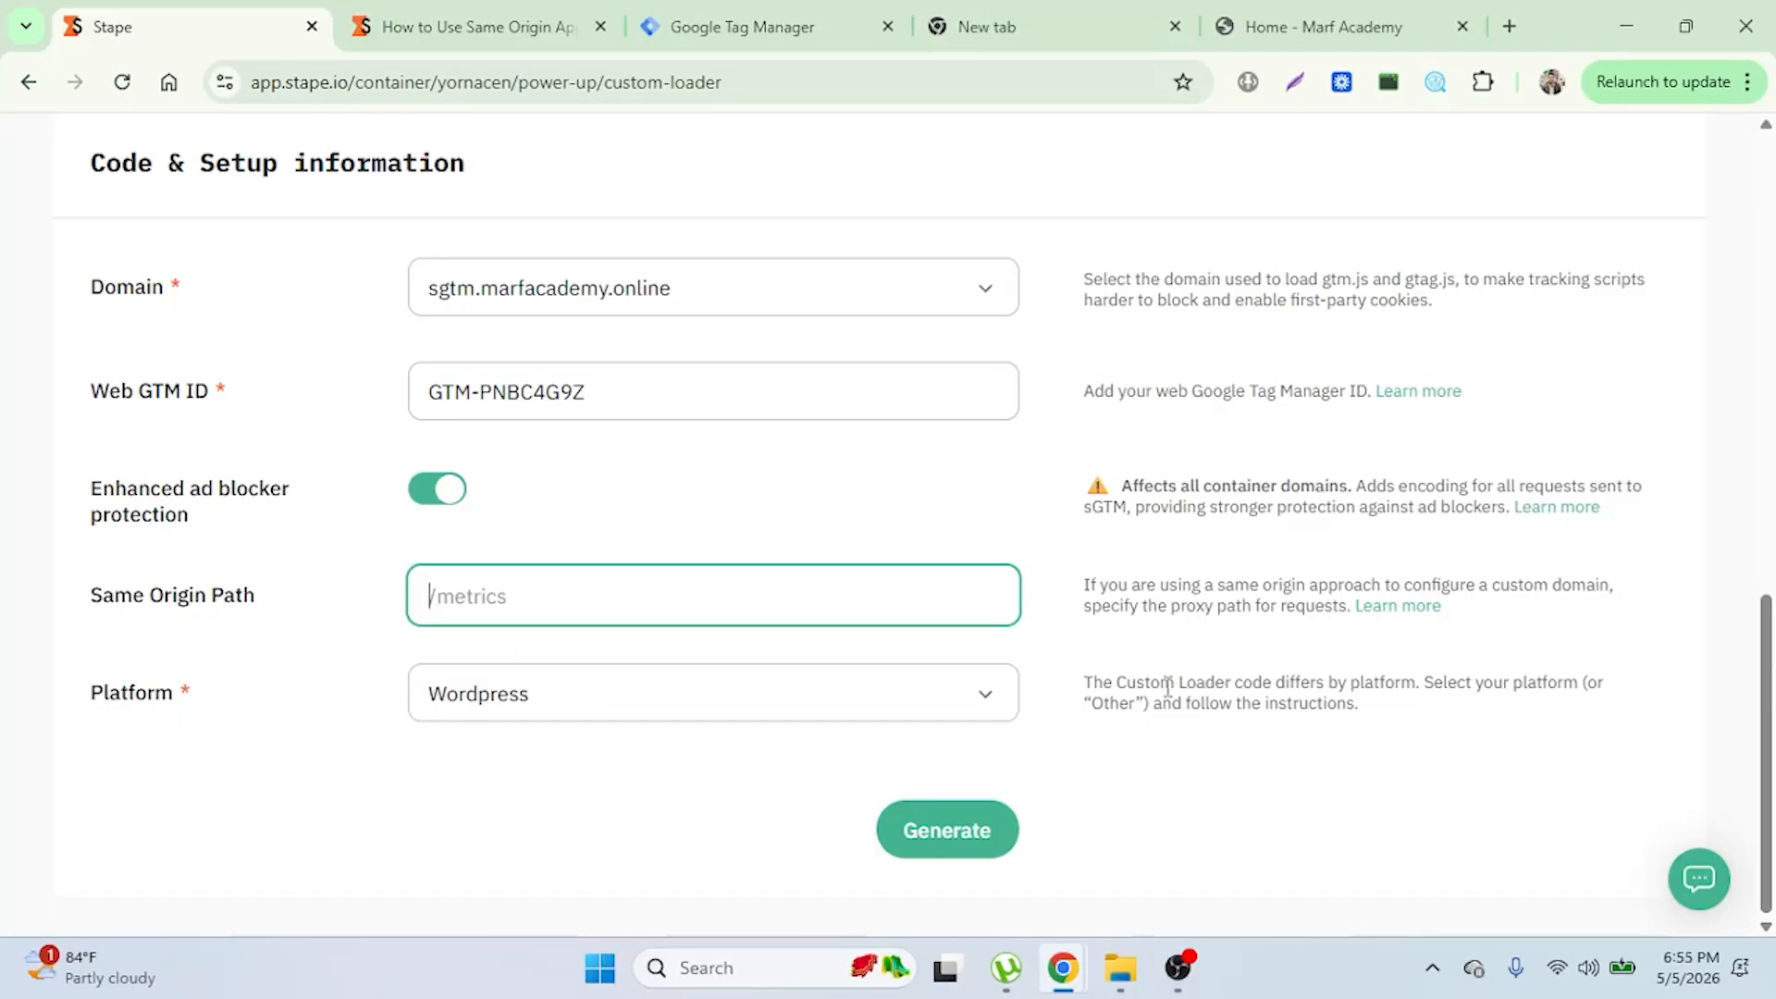
click(612, 803)
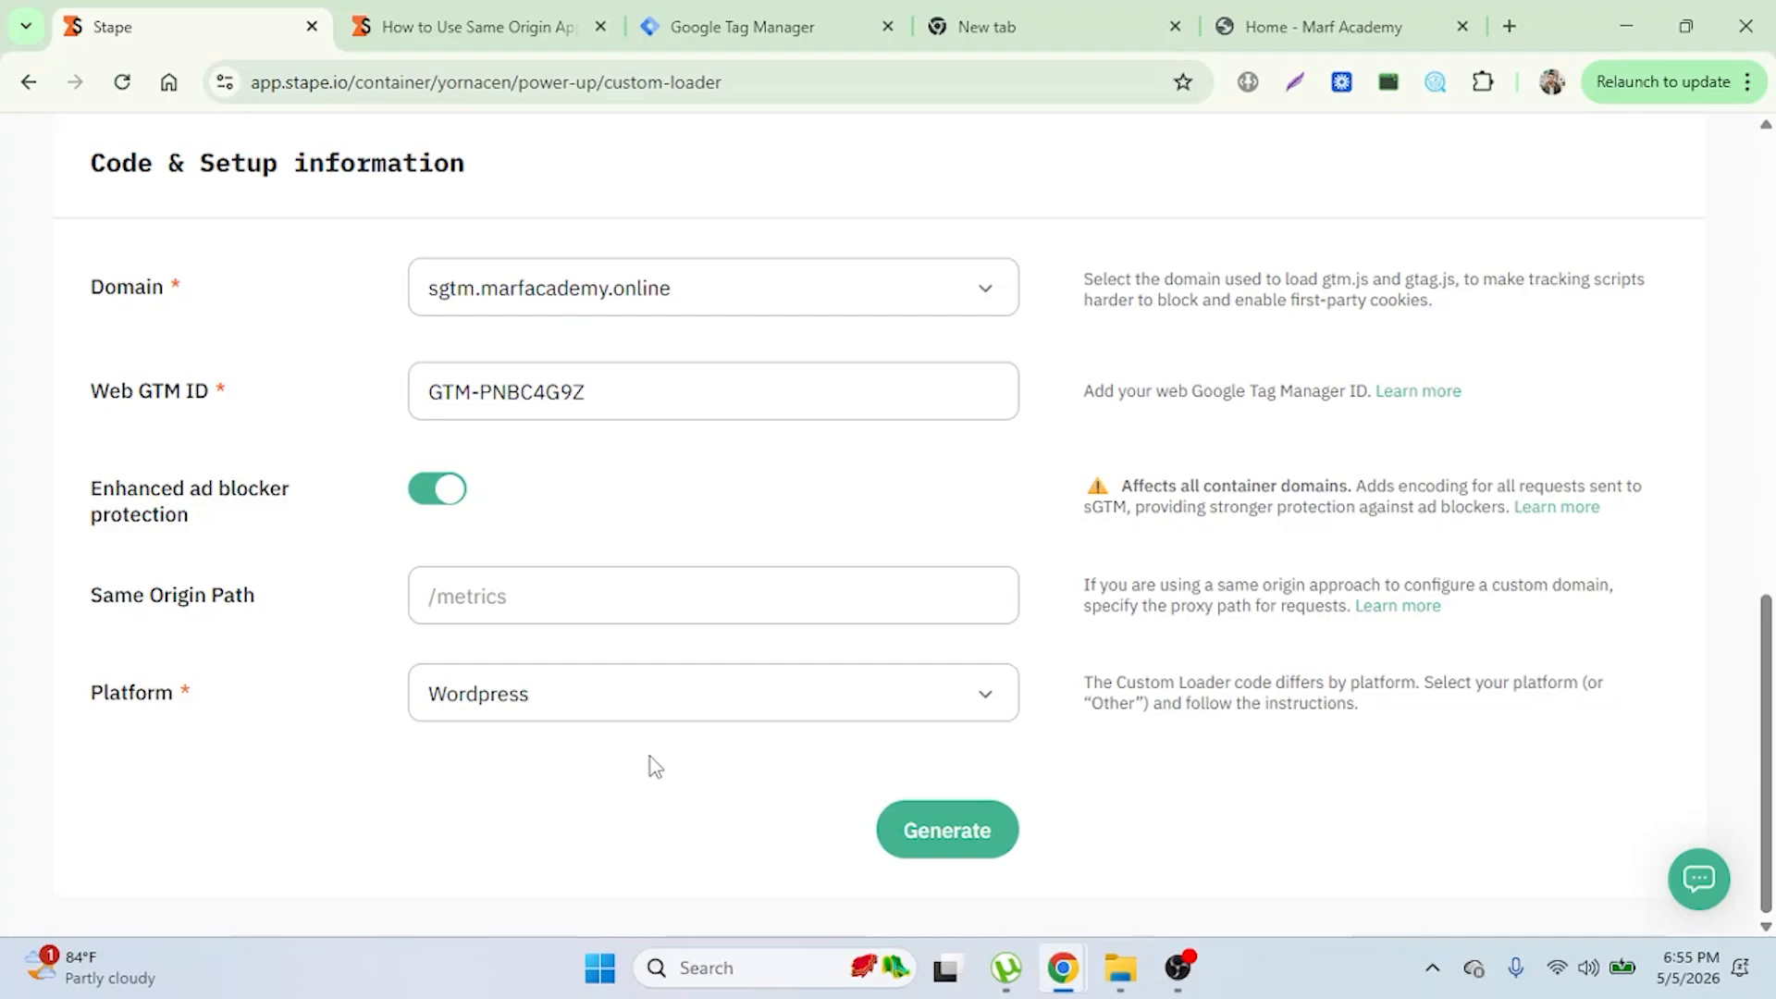
click(973, 840)
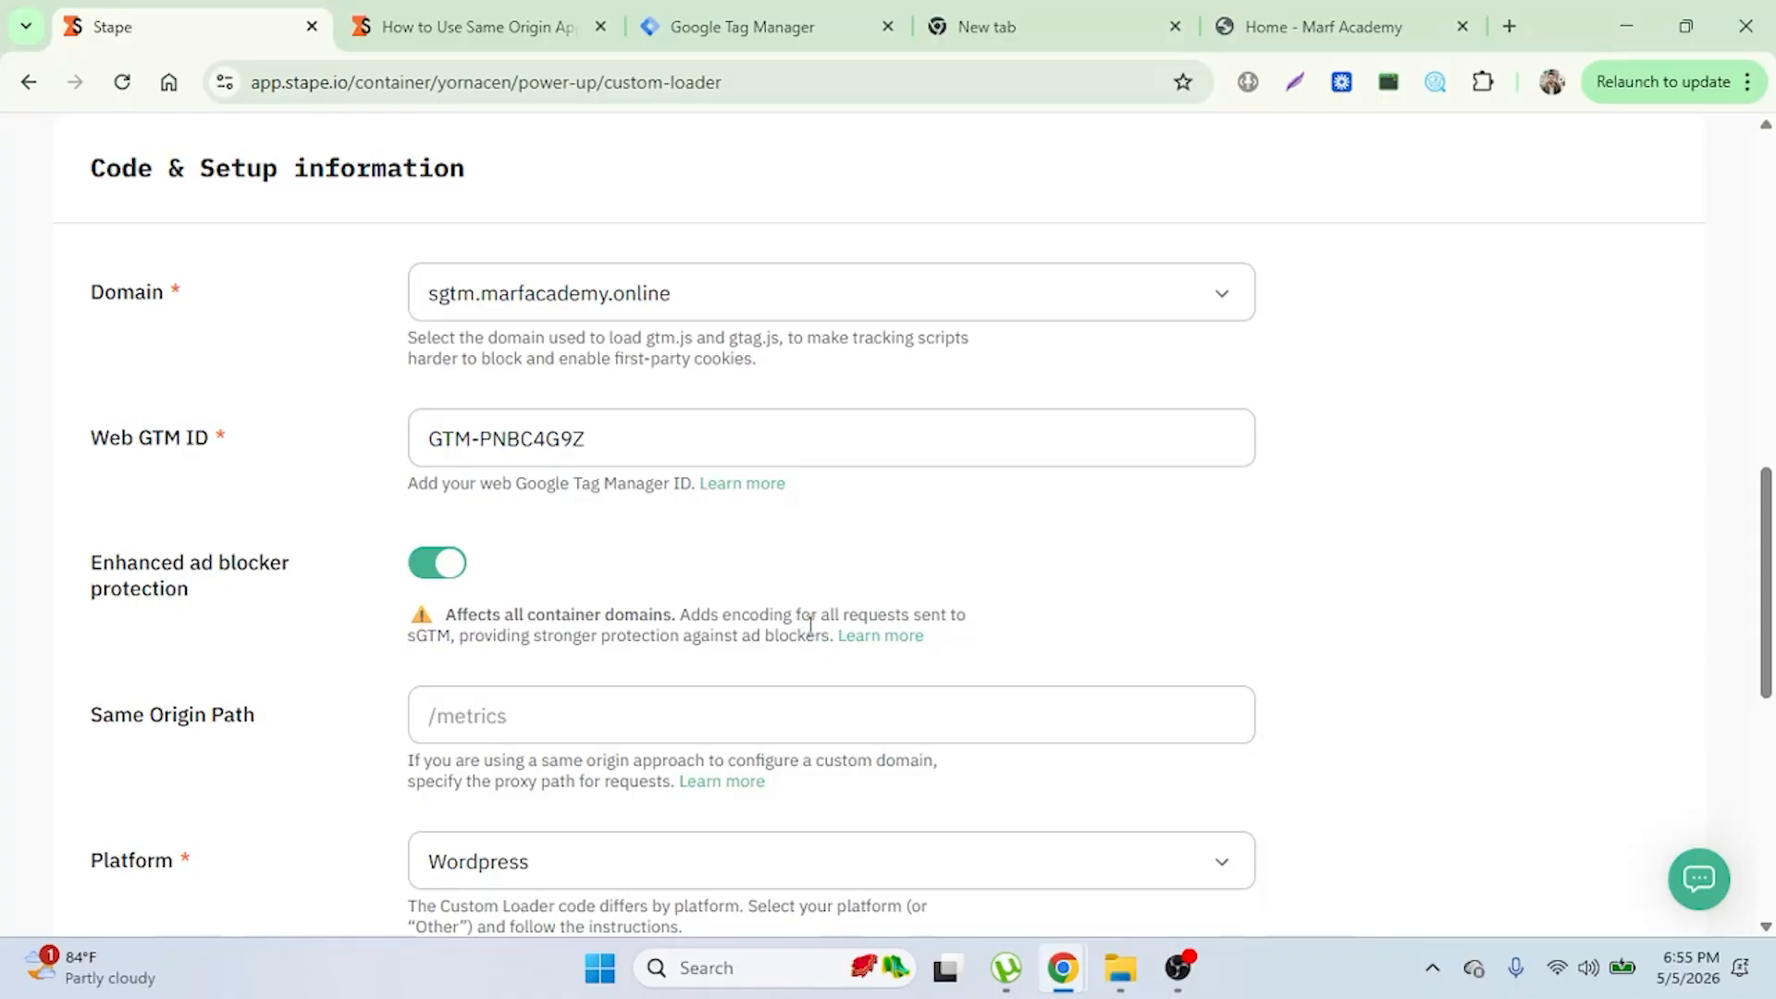
Step: Switch to the marfacademy.online WordPress admin and open the page for adding a new plugin
scroll(682, 689, down, 3)
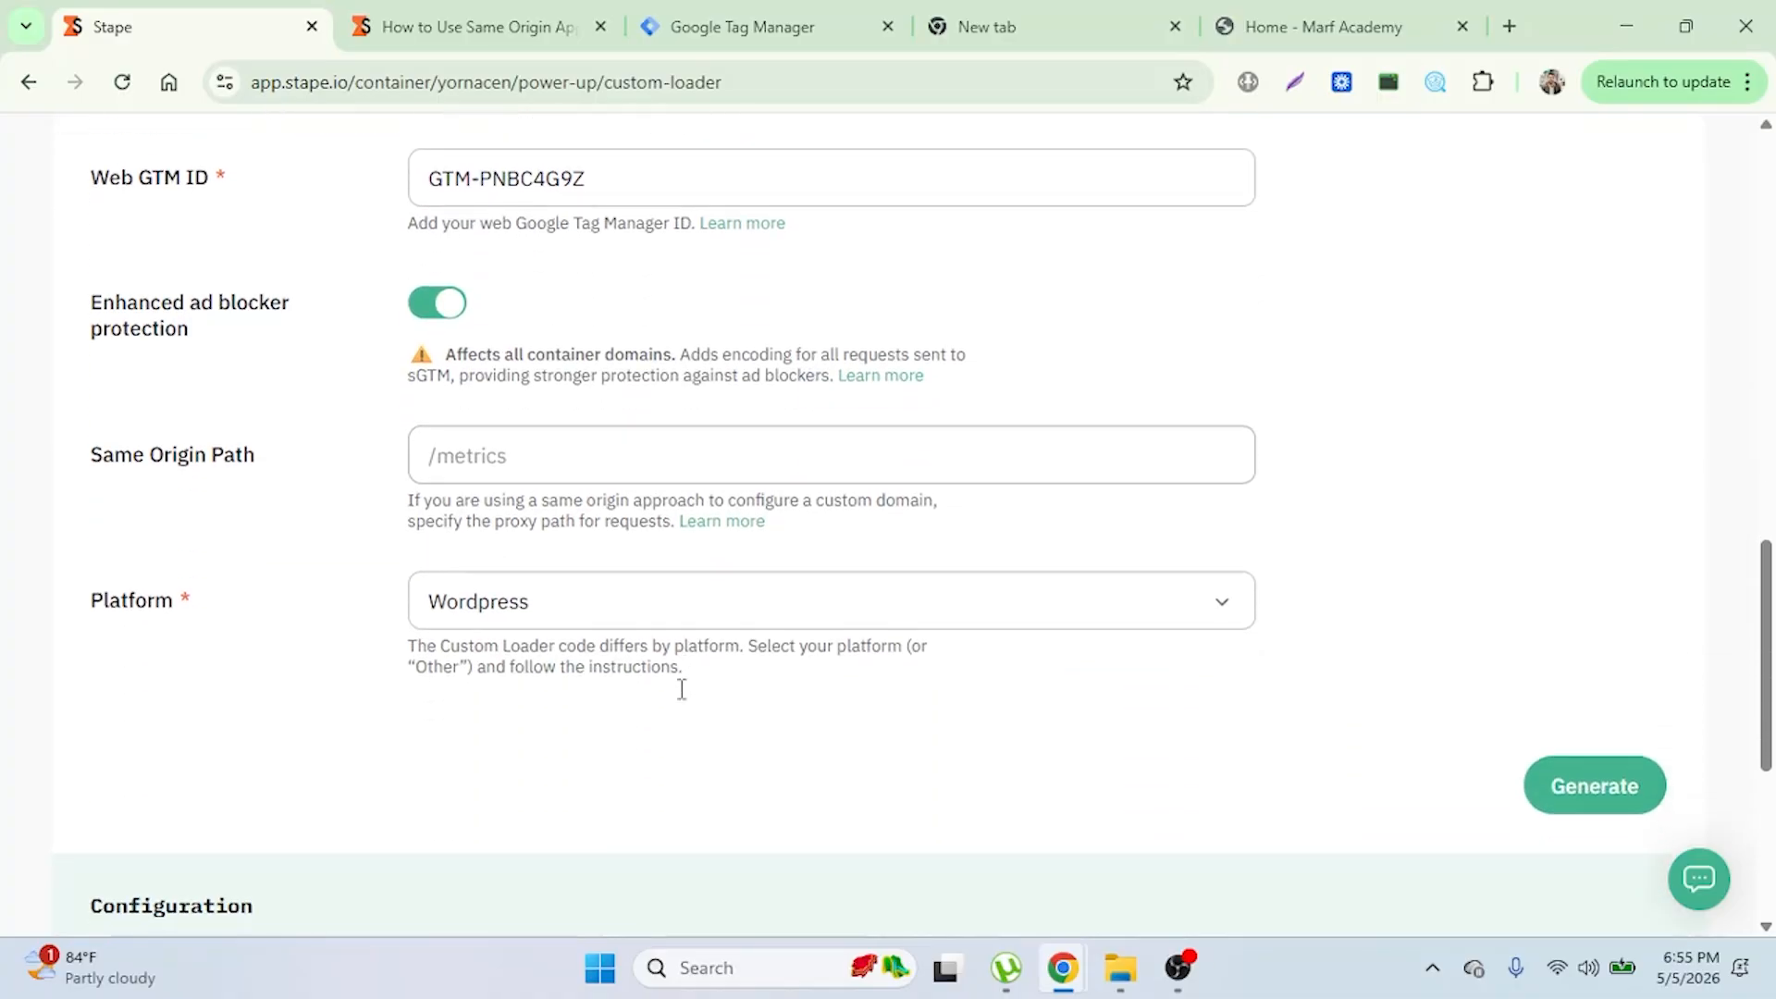
scroll(684, 700, down, 5)
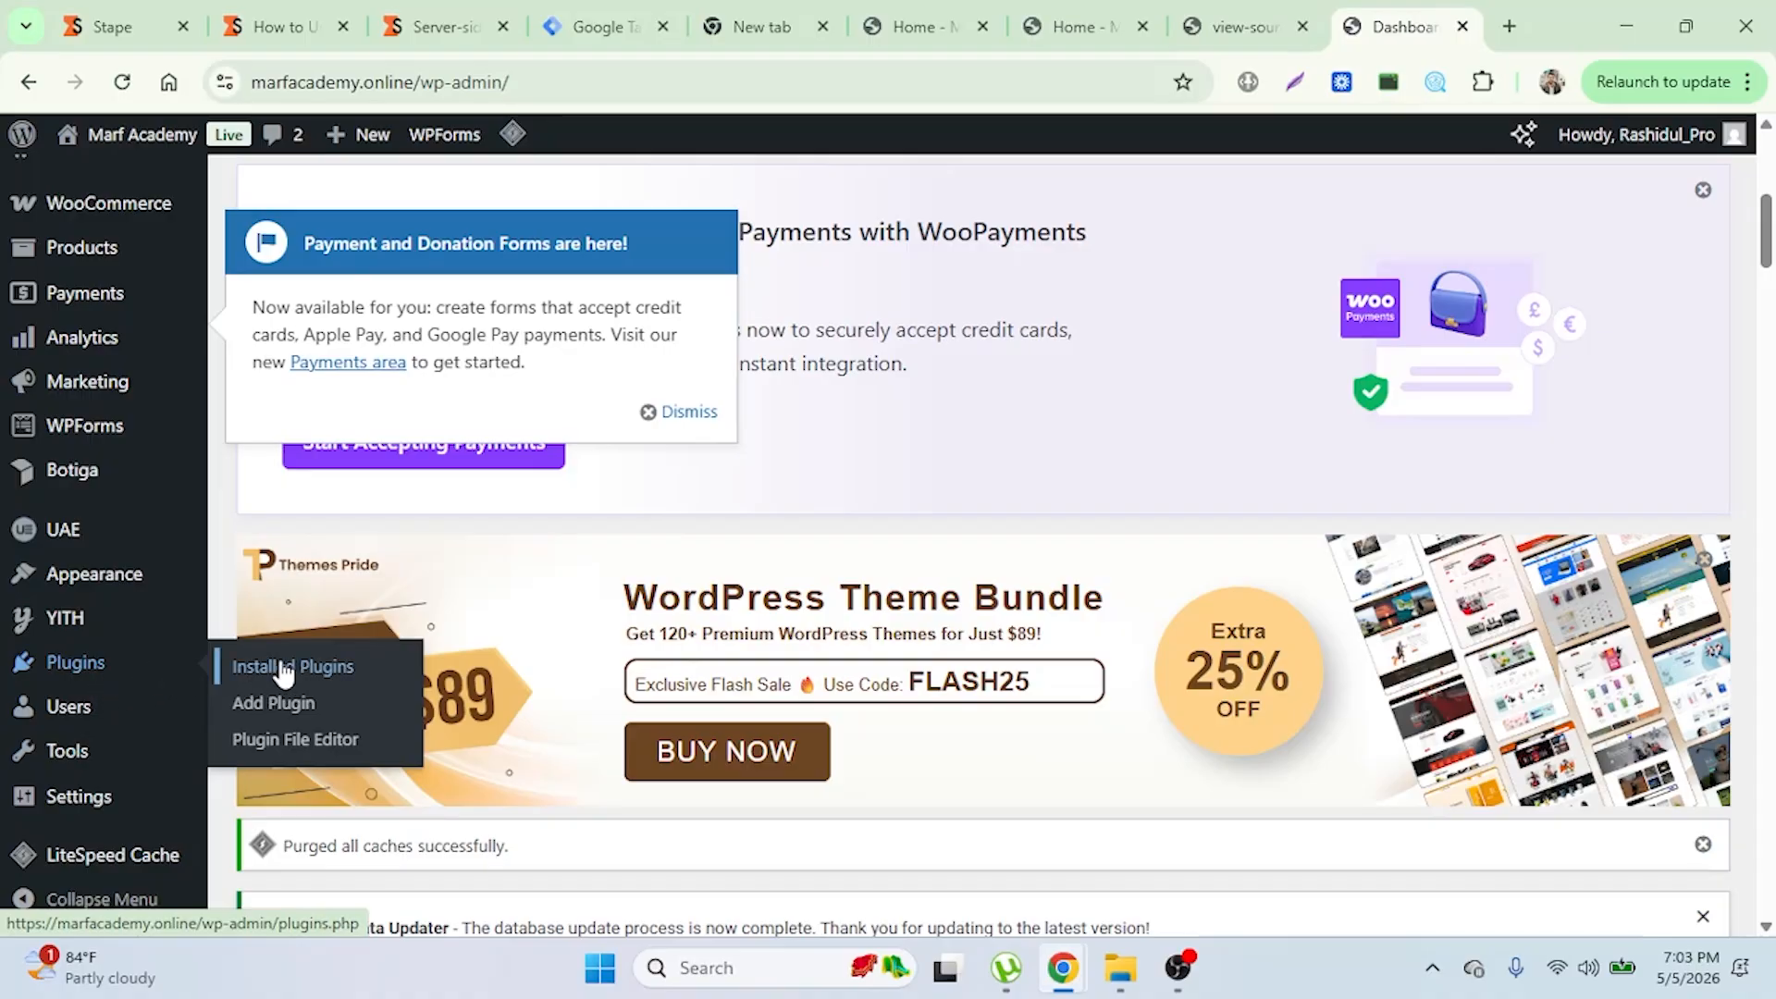
click(290, 668)
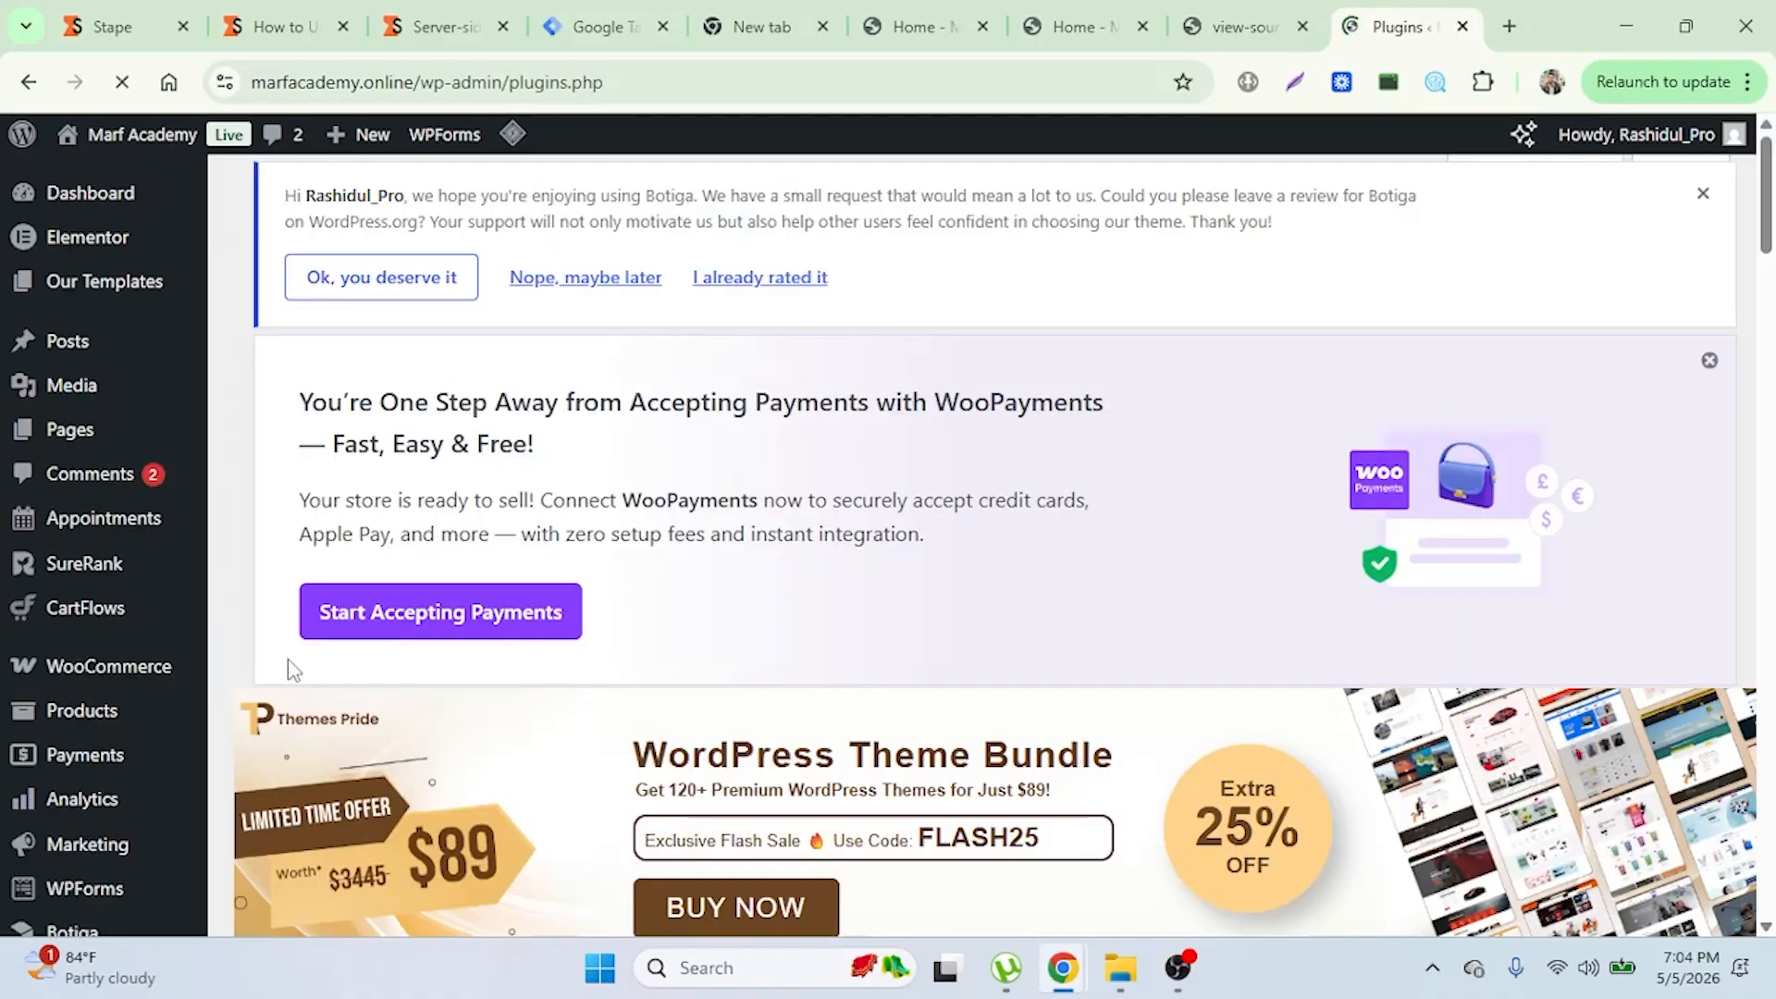
scroll(1017, 620, down, 4)
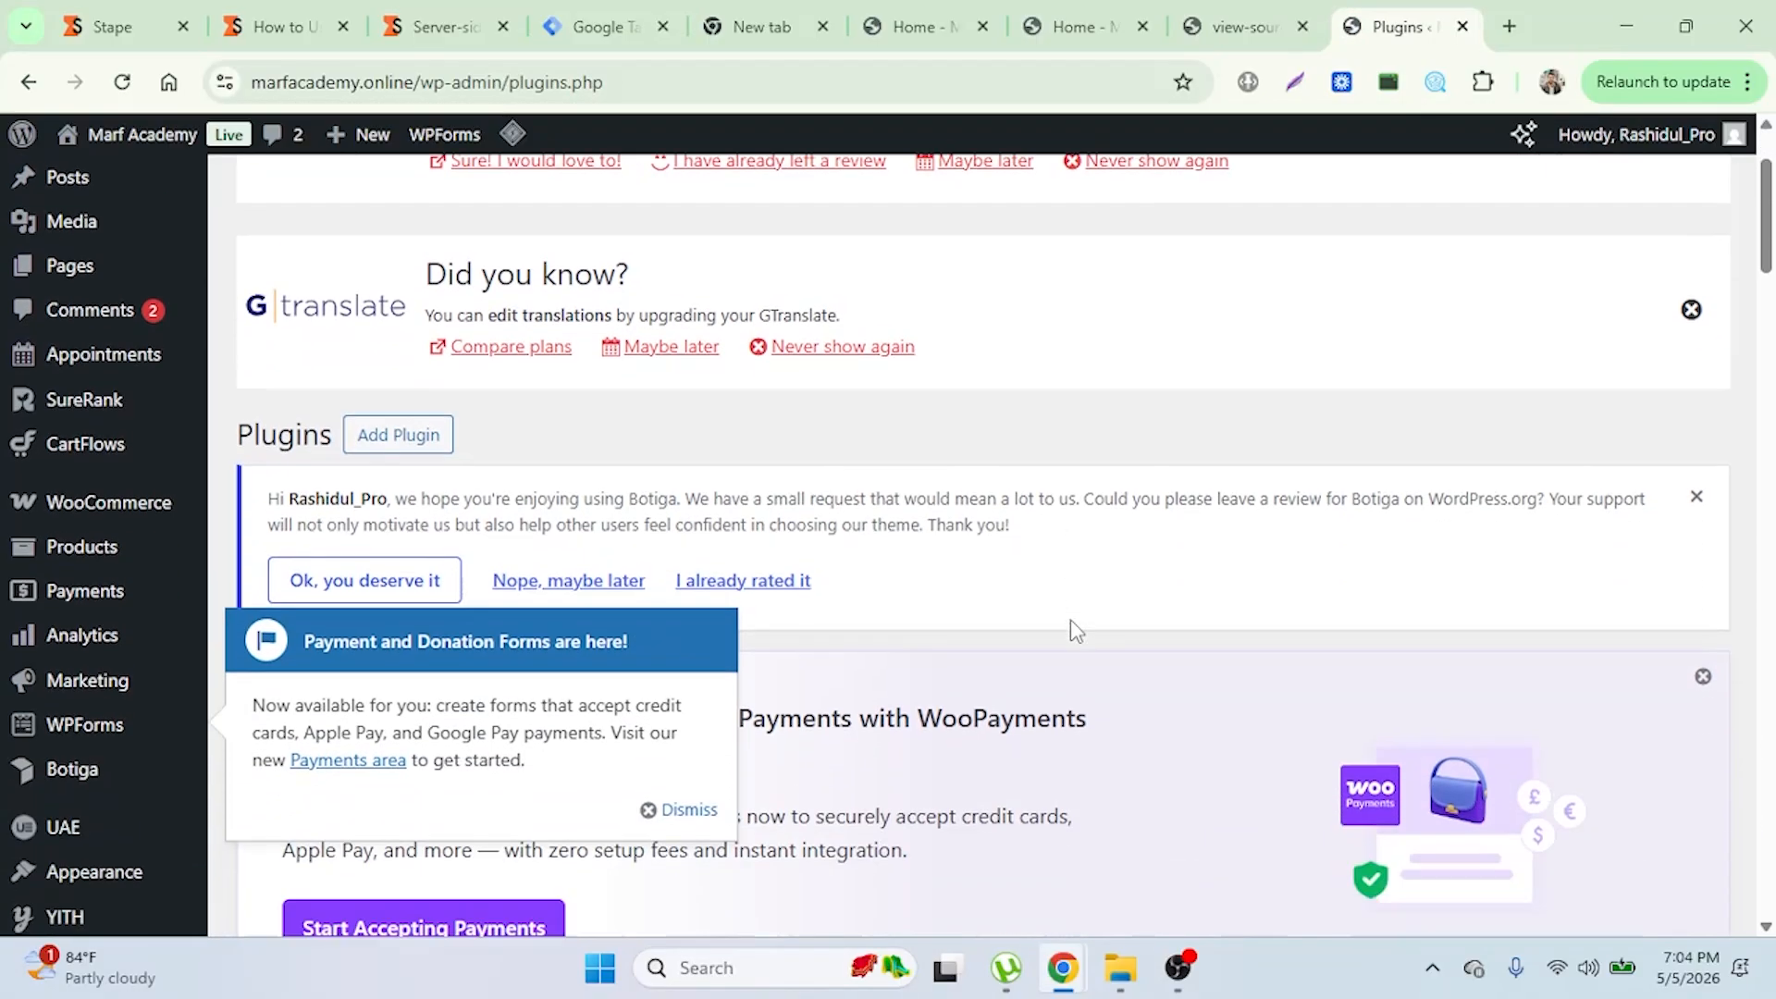
scroll(1076, 632, down, 3)
scroll(1071, 606, up, 3)
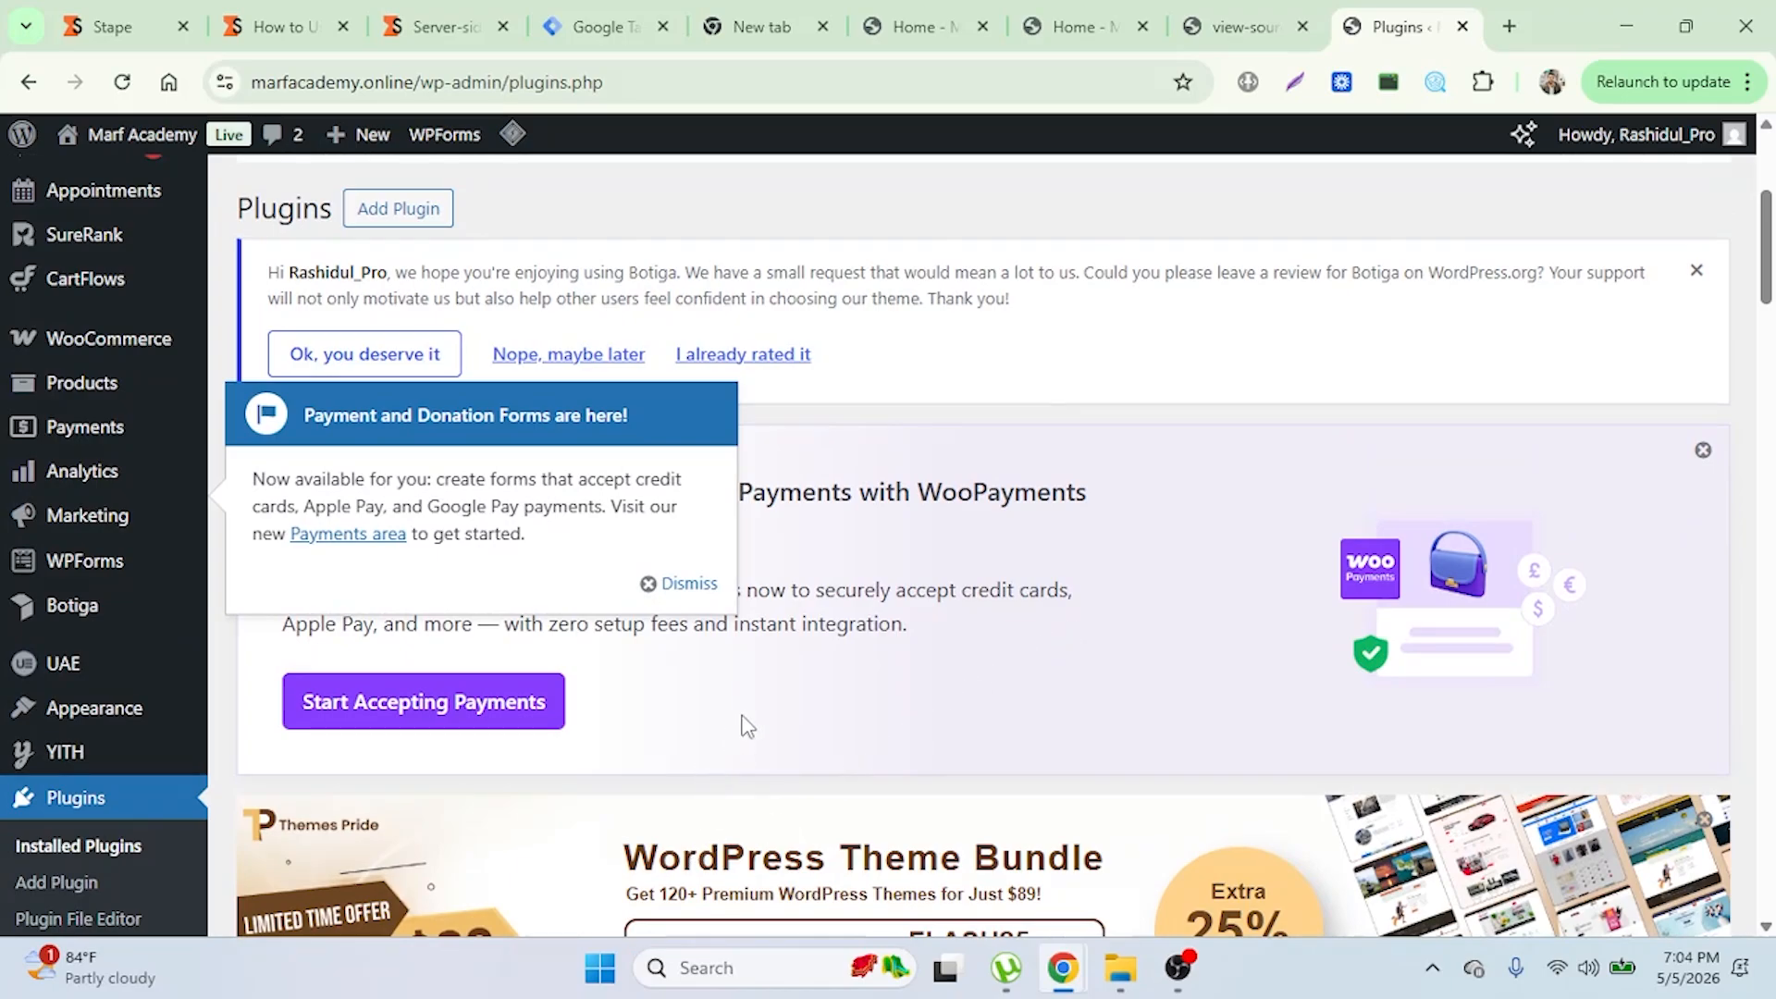
scroll(1242, 682, down, 3)
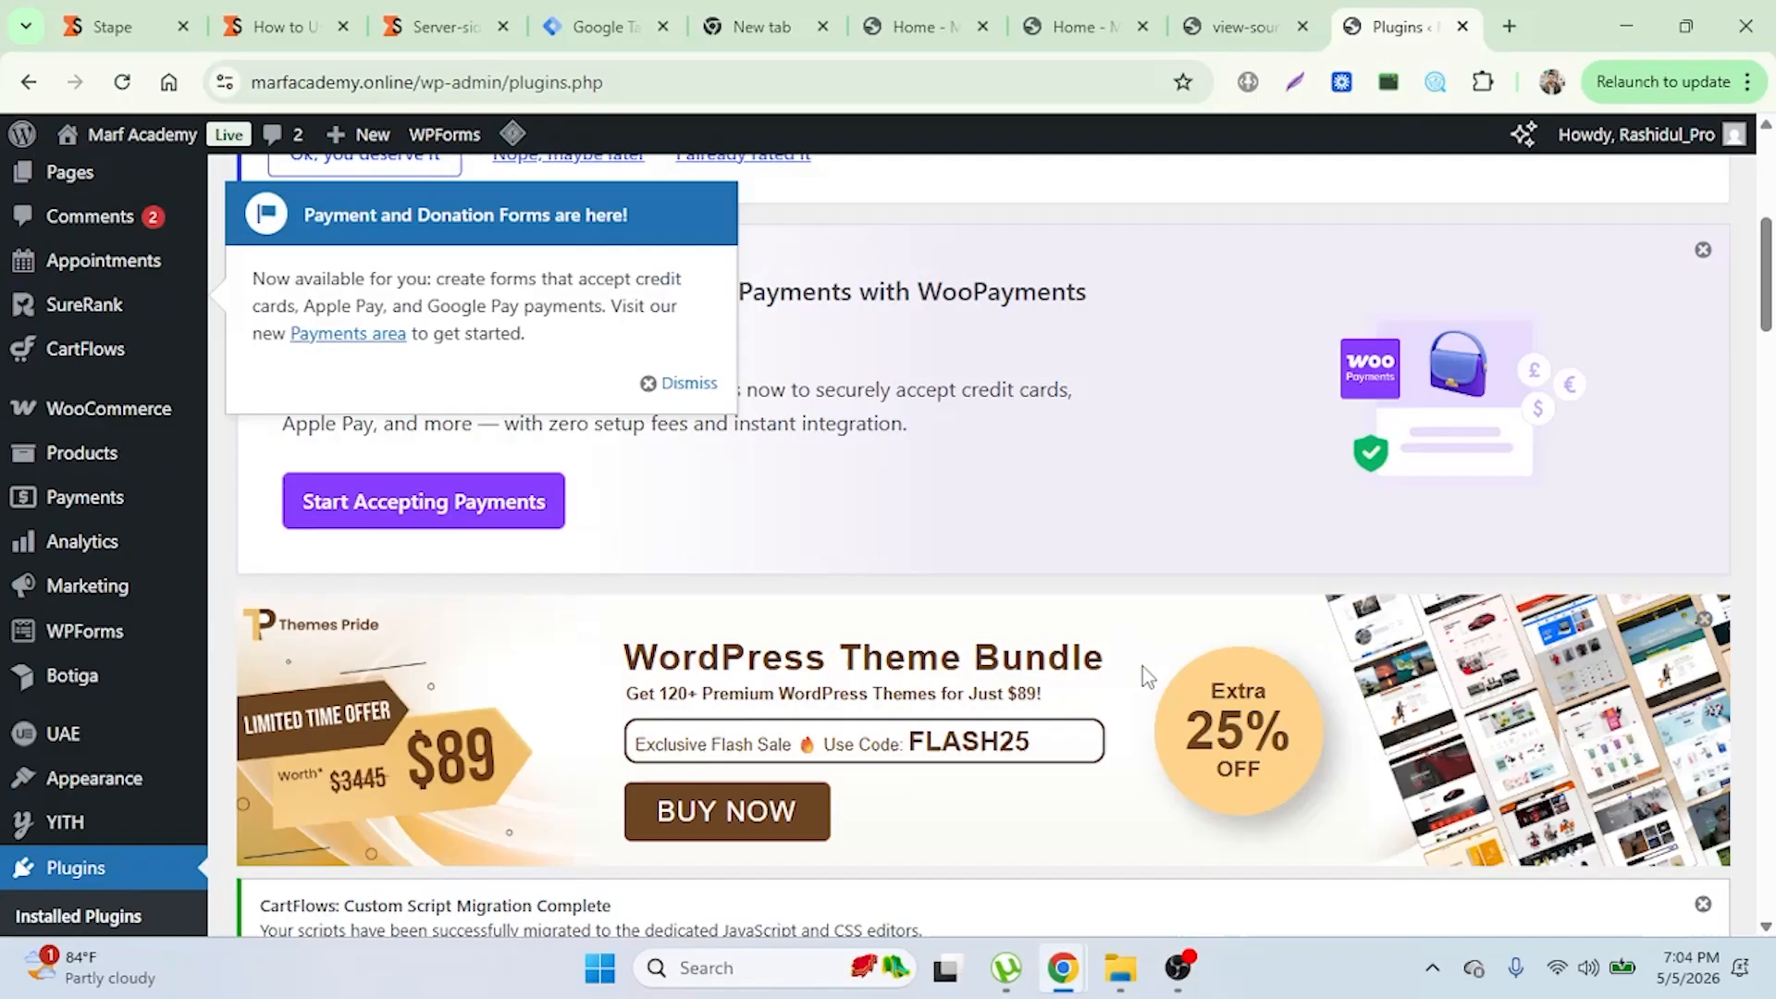
scroll(1141, 670, up, 3)
click(390, 217)
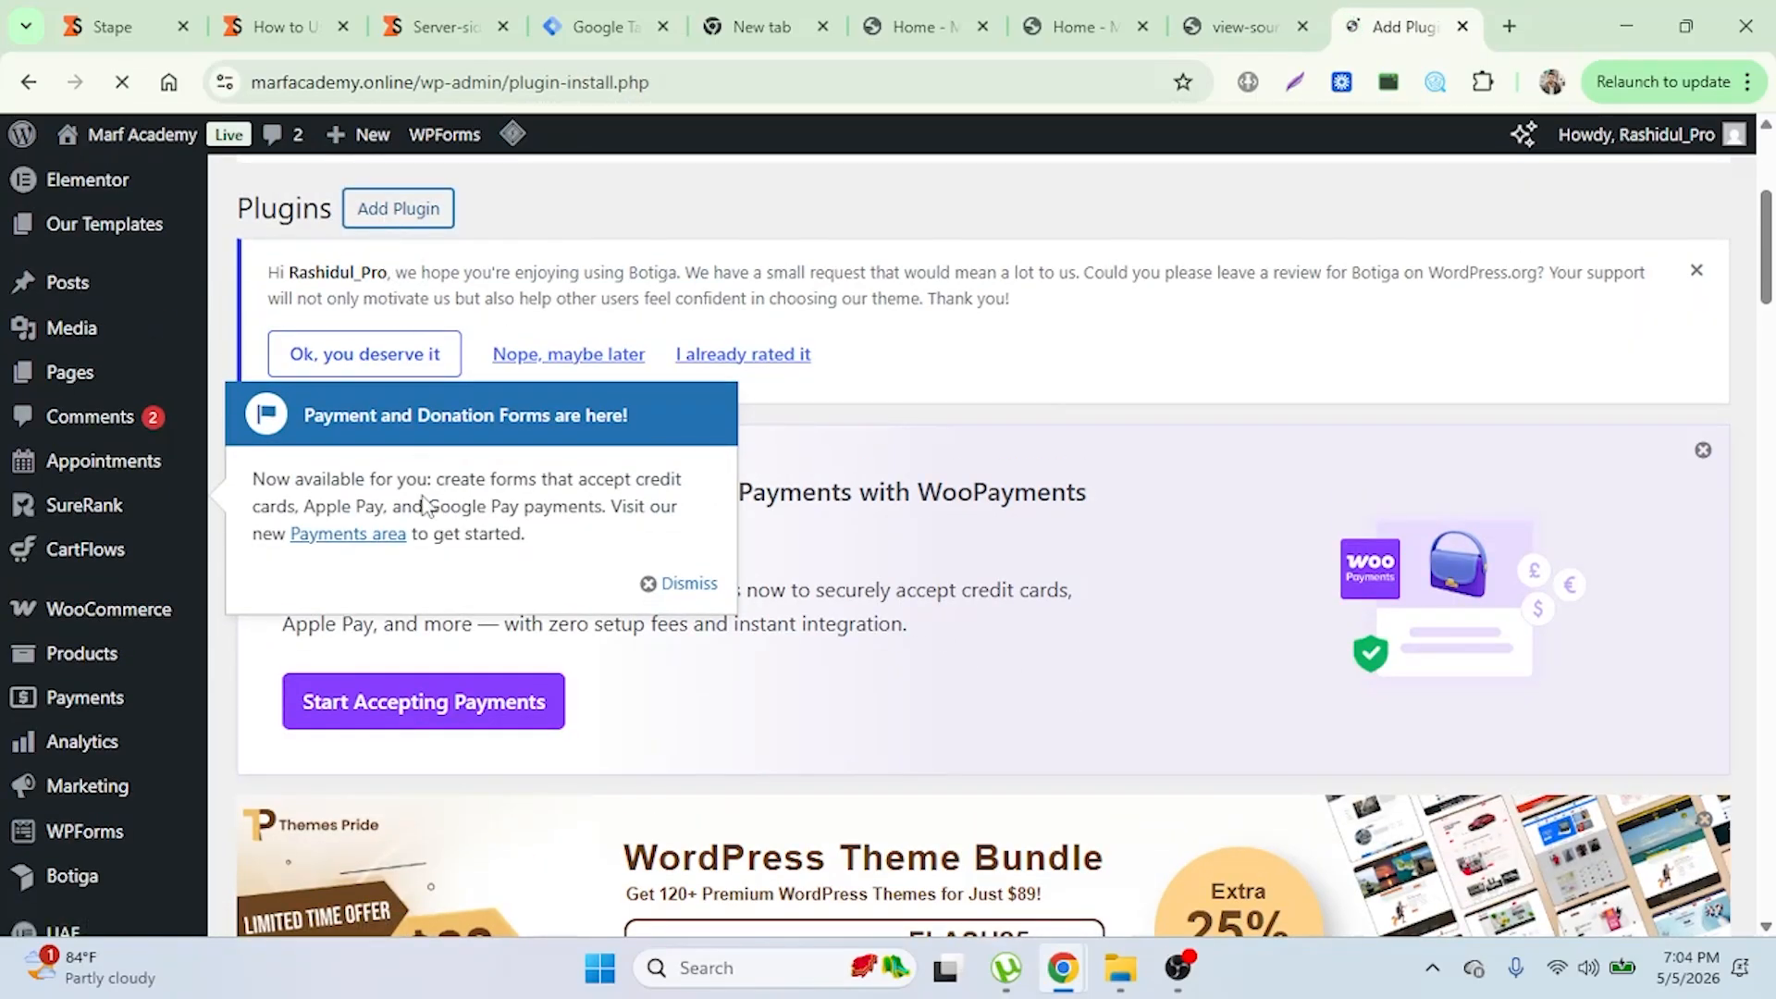
Step: Search the plugin directory for "stape", then install and activate the Stape Conversion Tracking plugin
scroll(857, 536, down, 10)
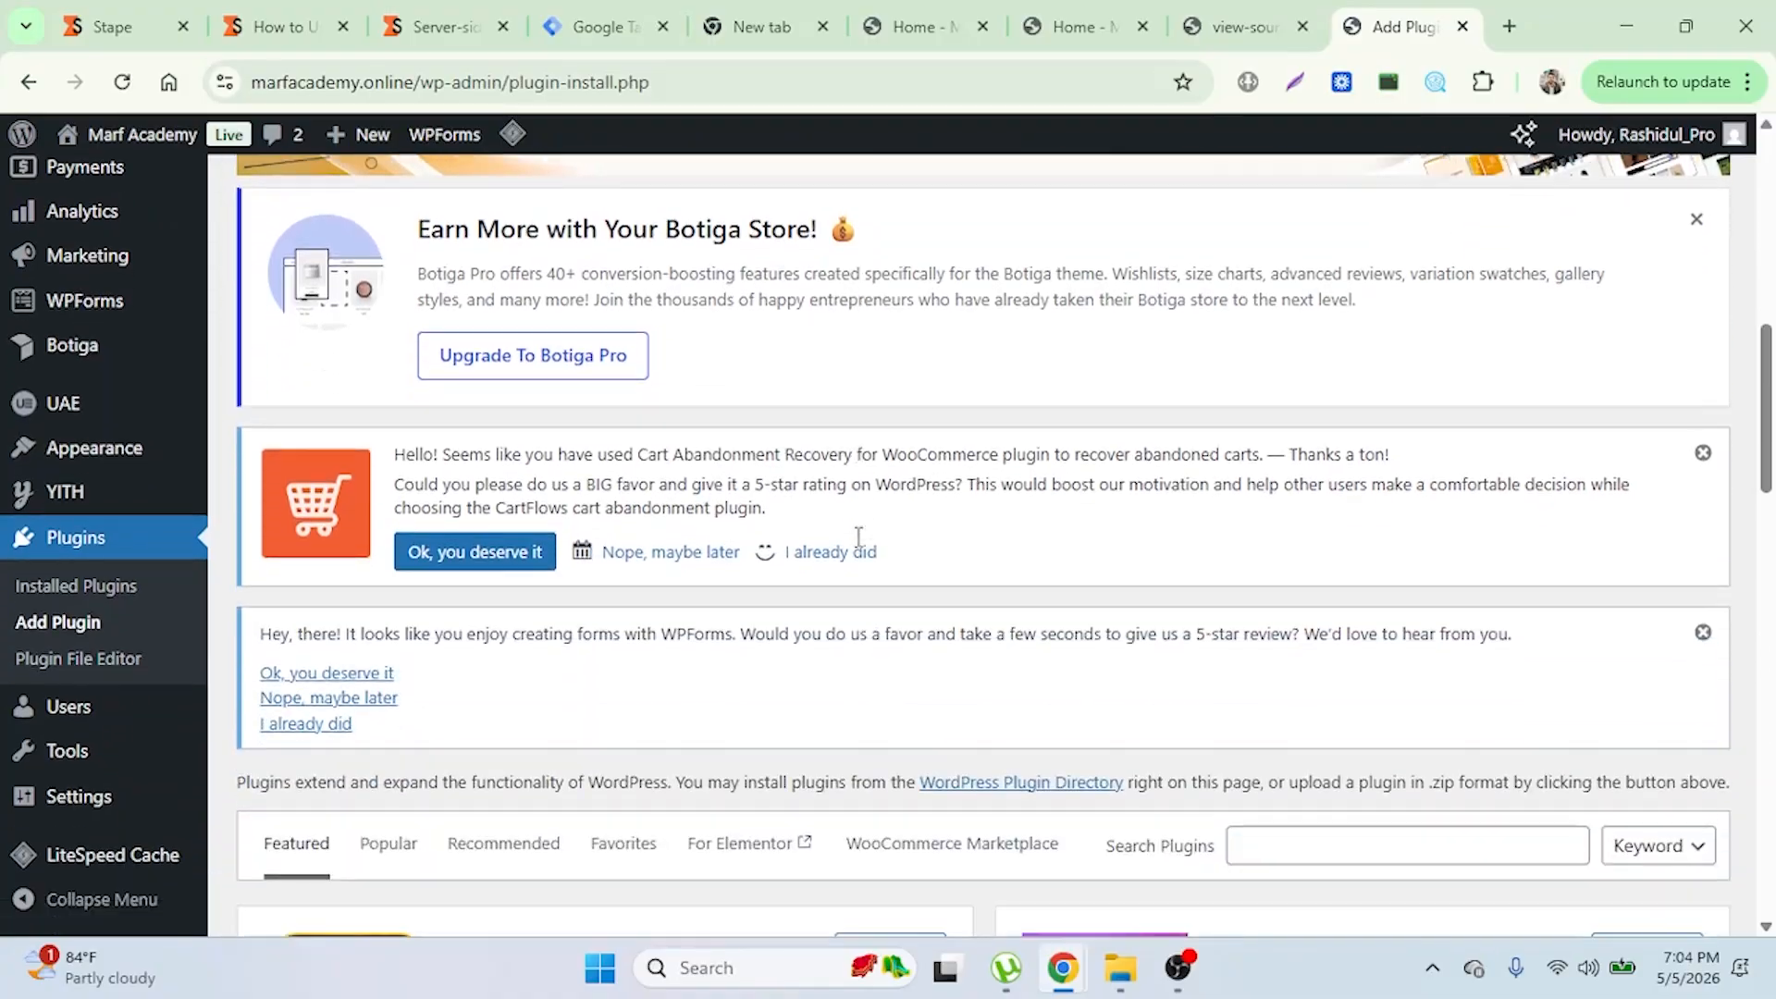
scroll(856, 547, down, 5)
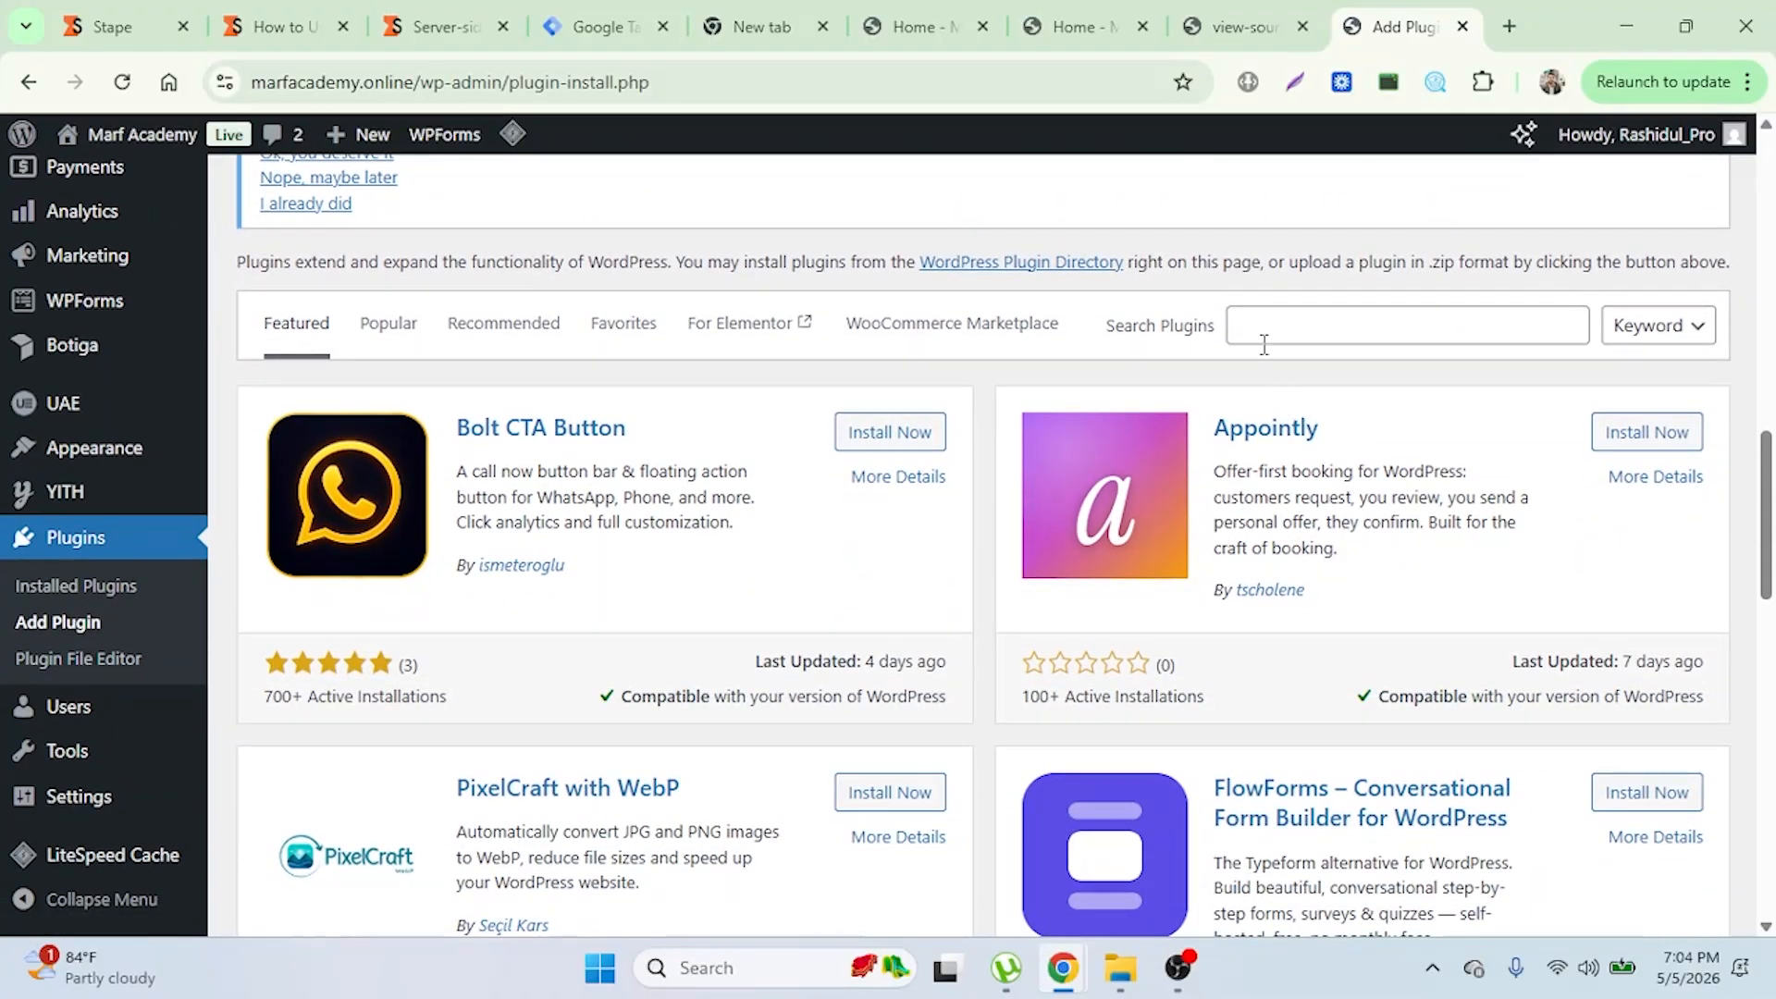
click(1264, 326)
text(stape)
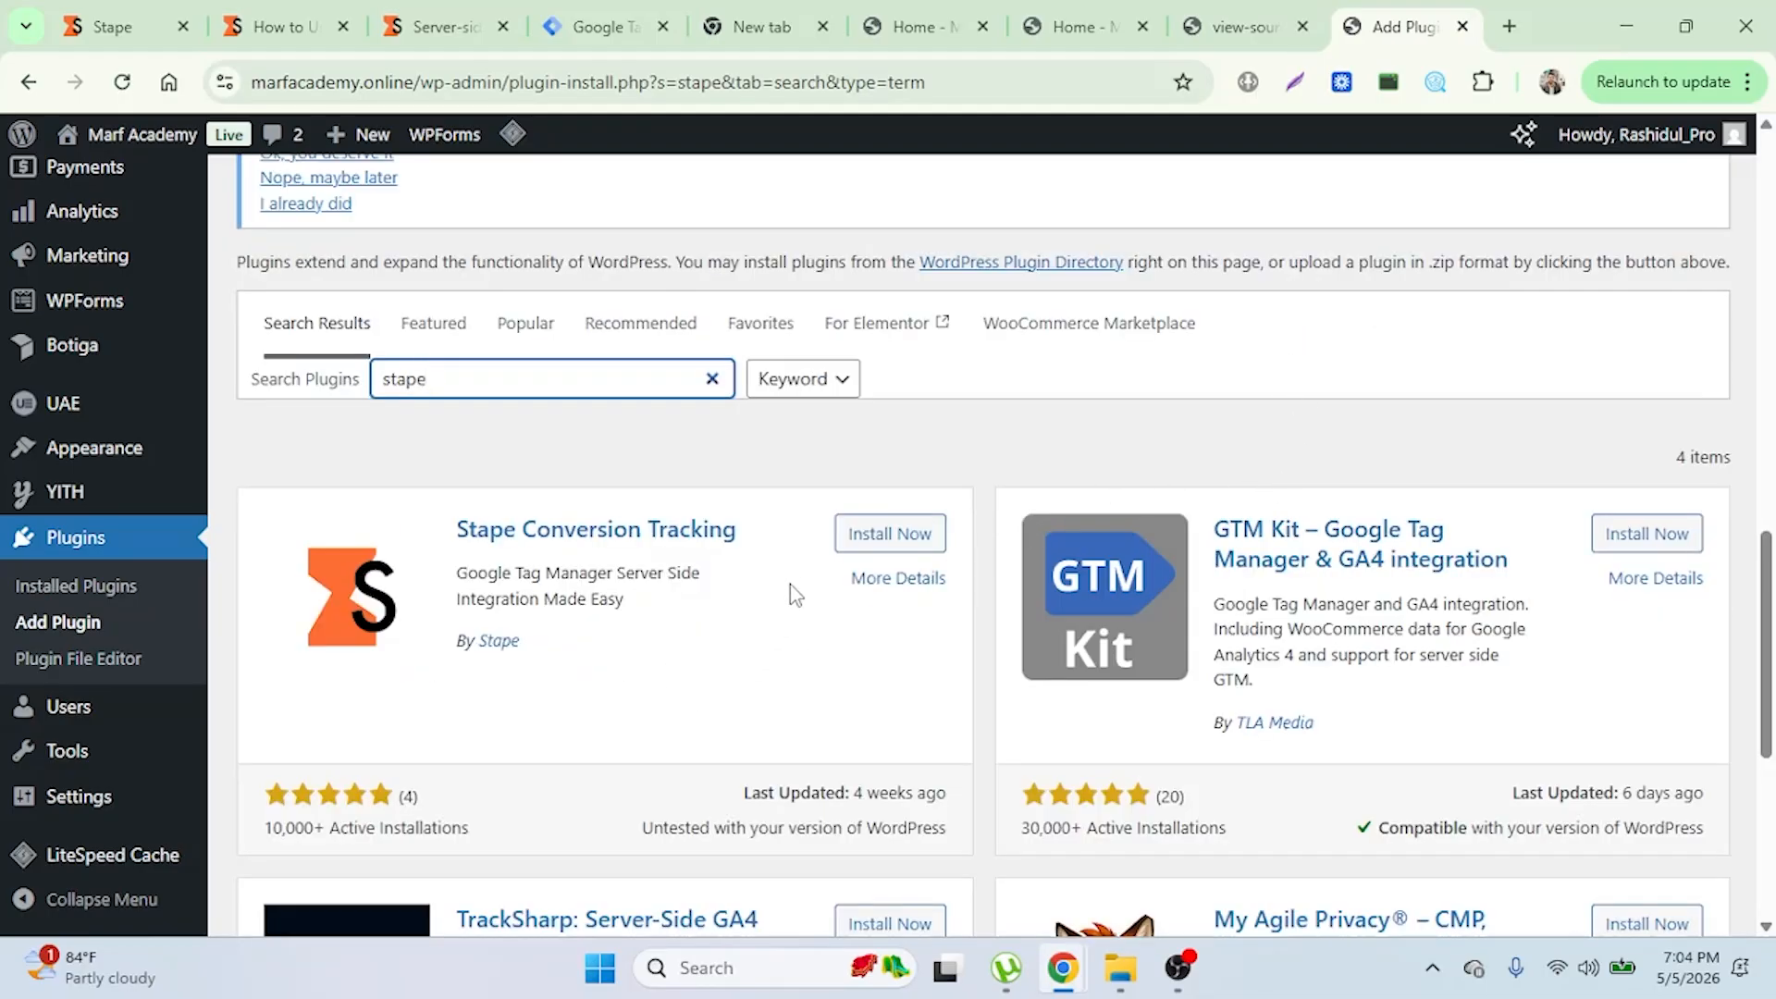
click(889, 536)
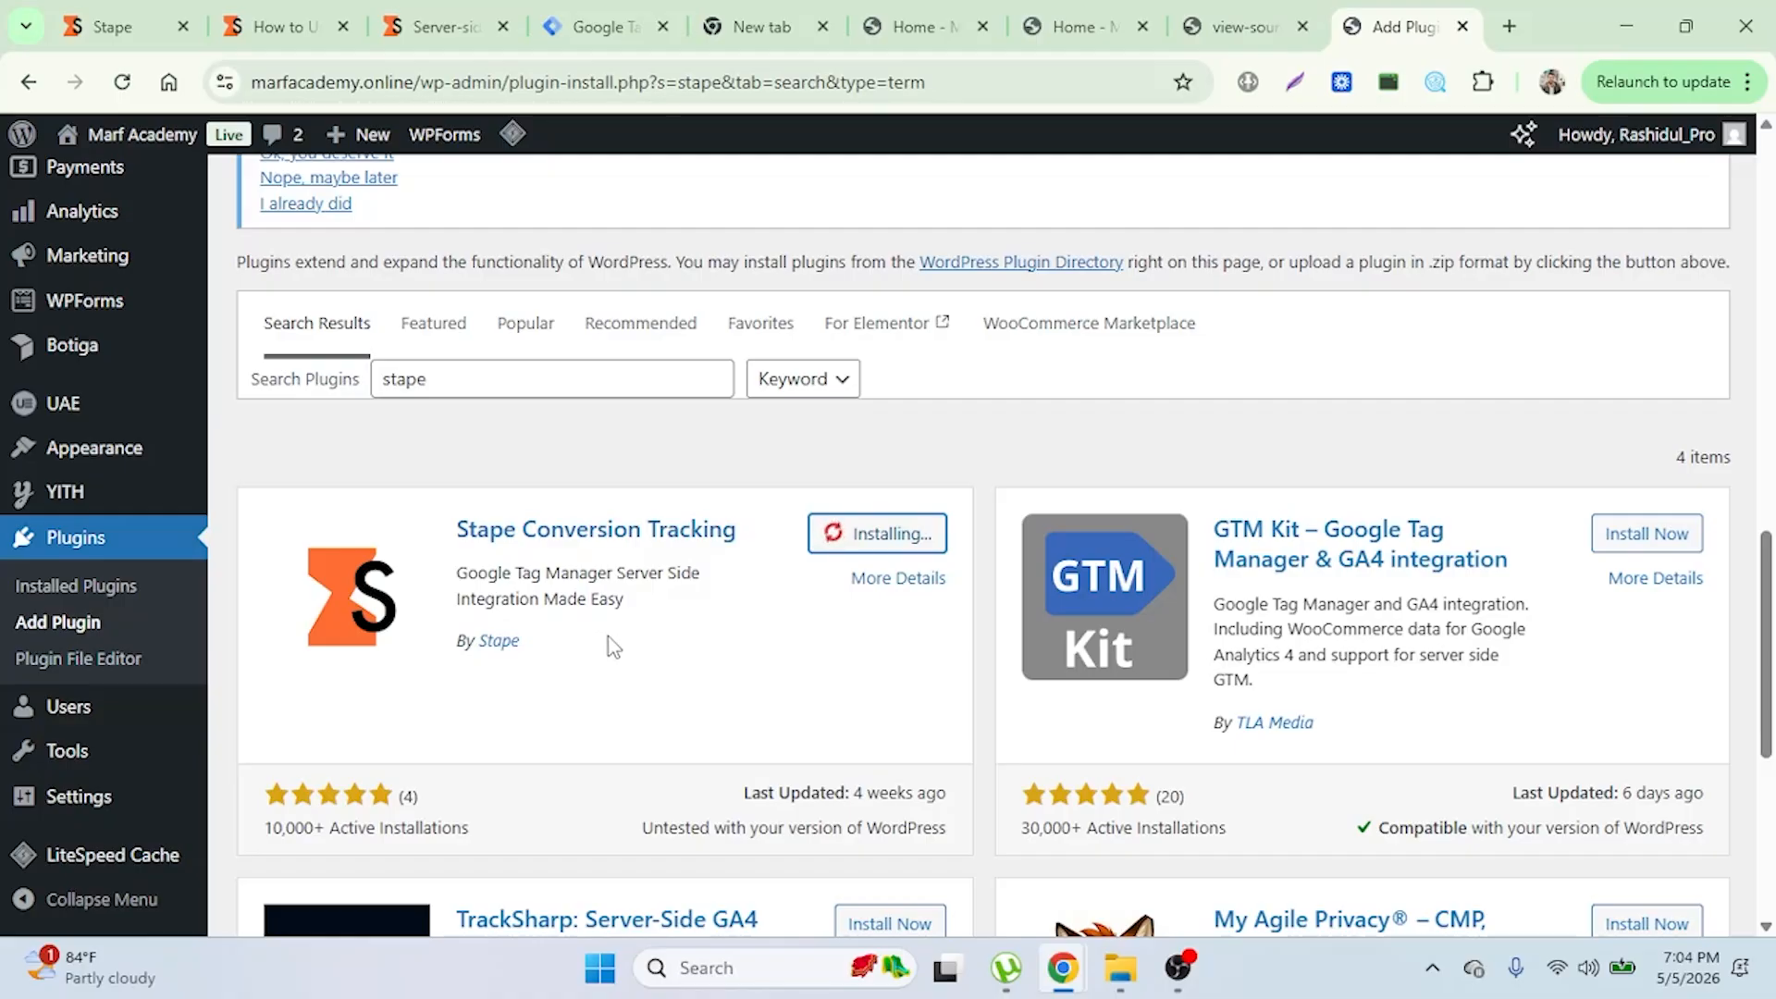
scroll(664, 631, down, 1)
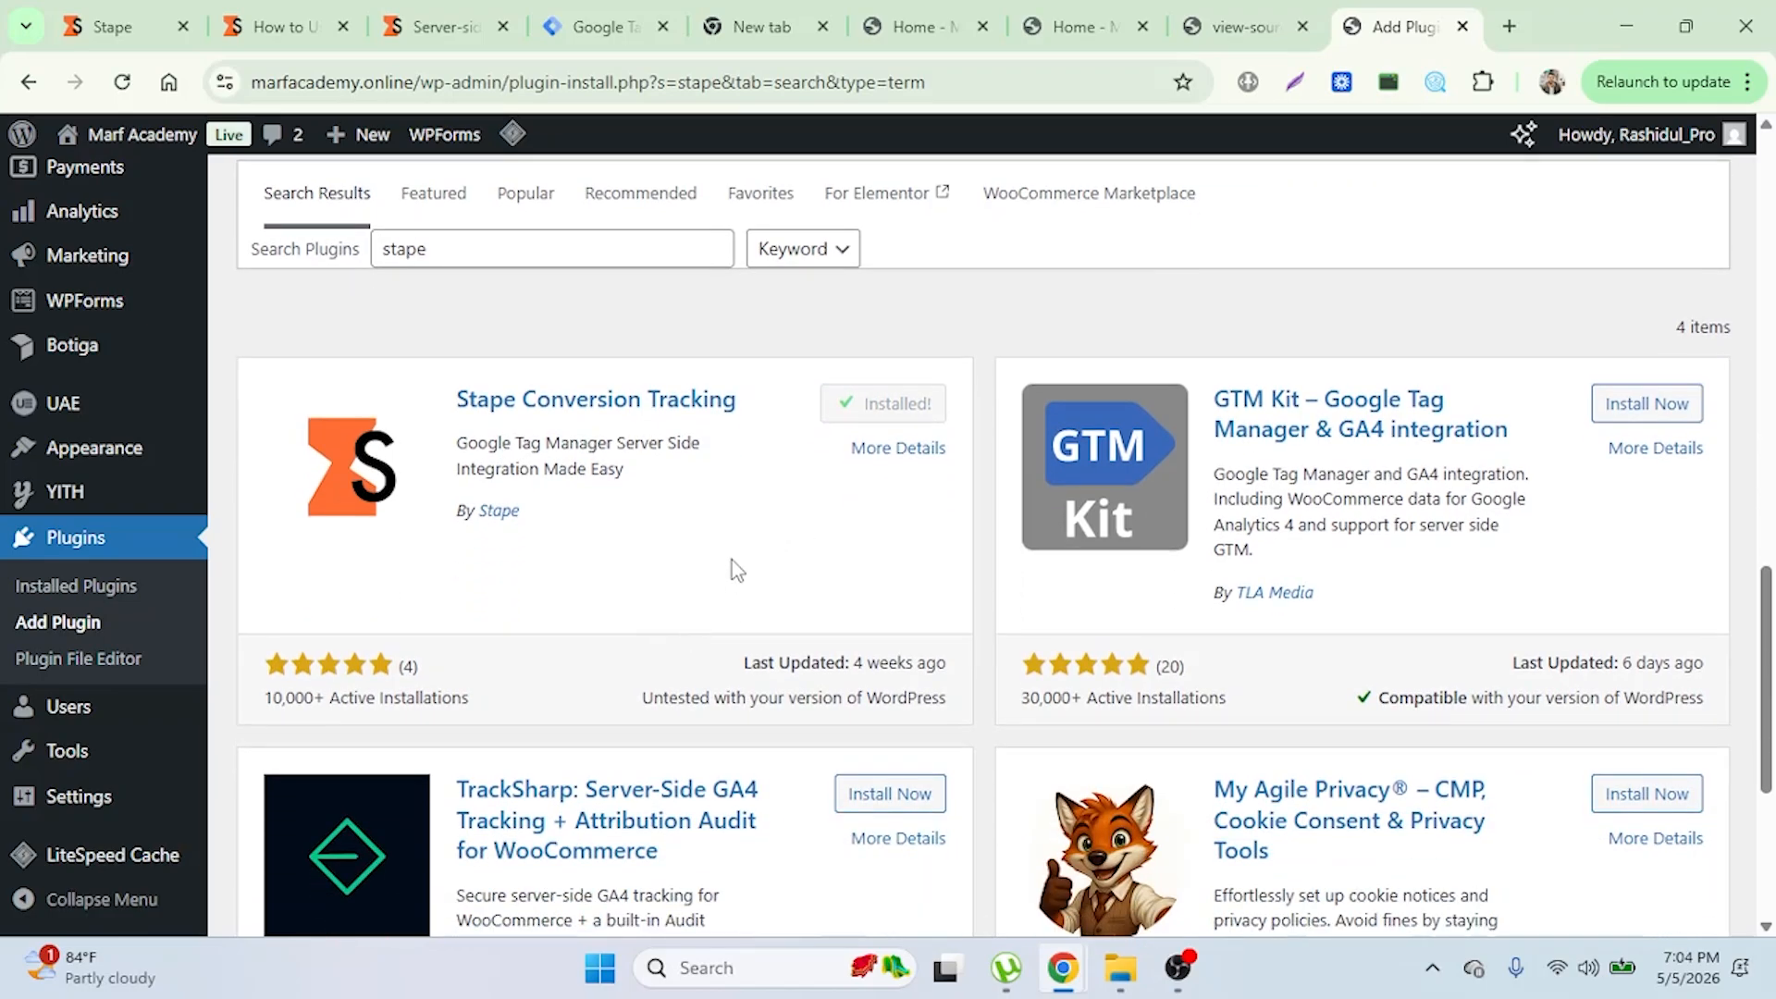
click(902, 404)
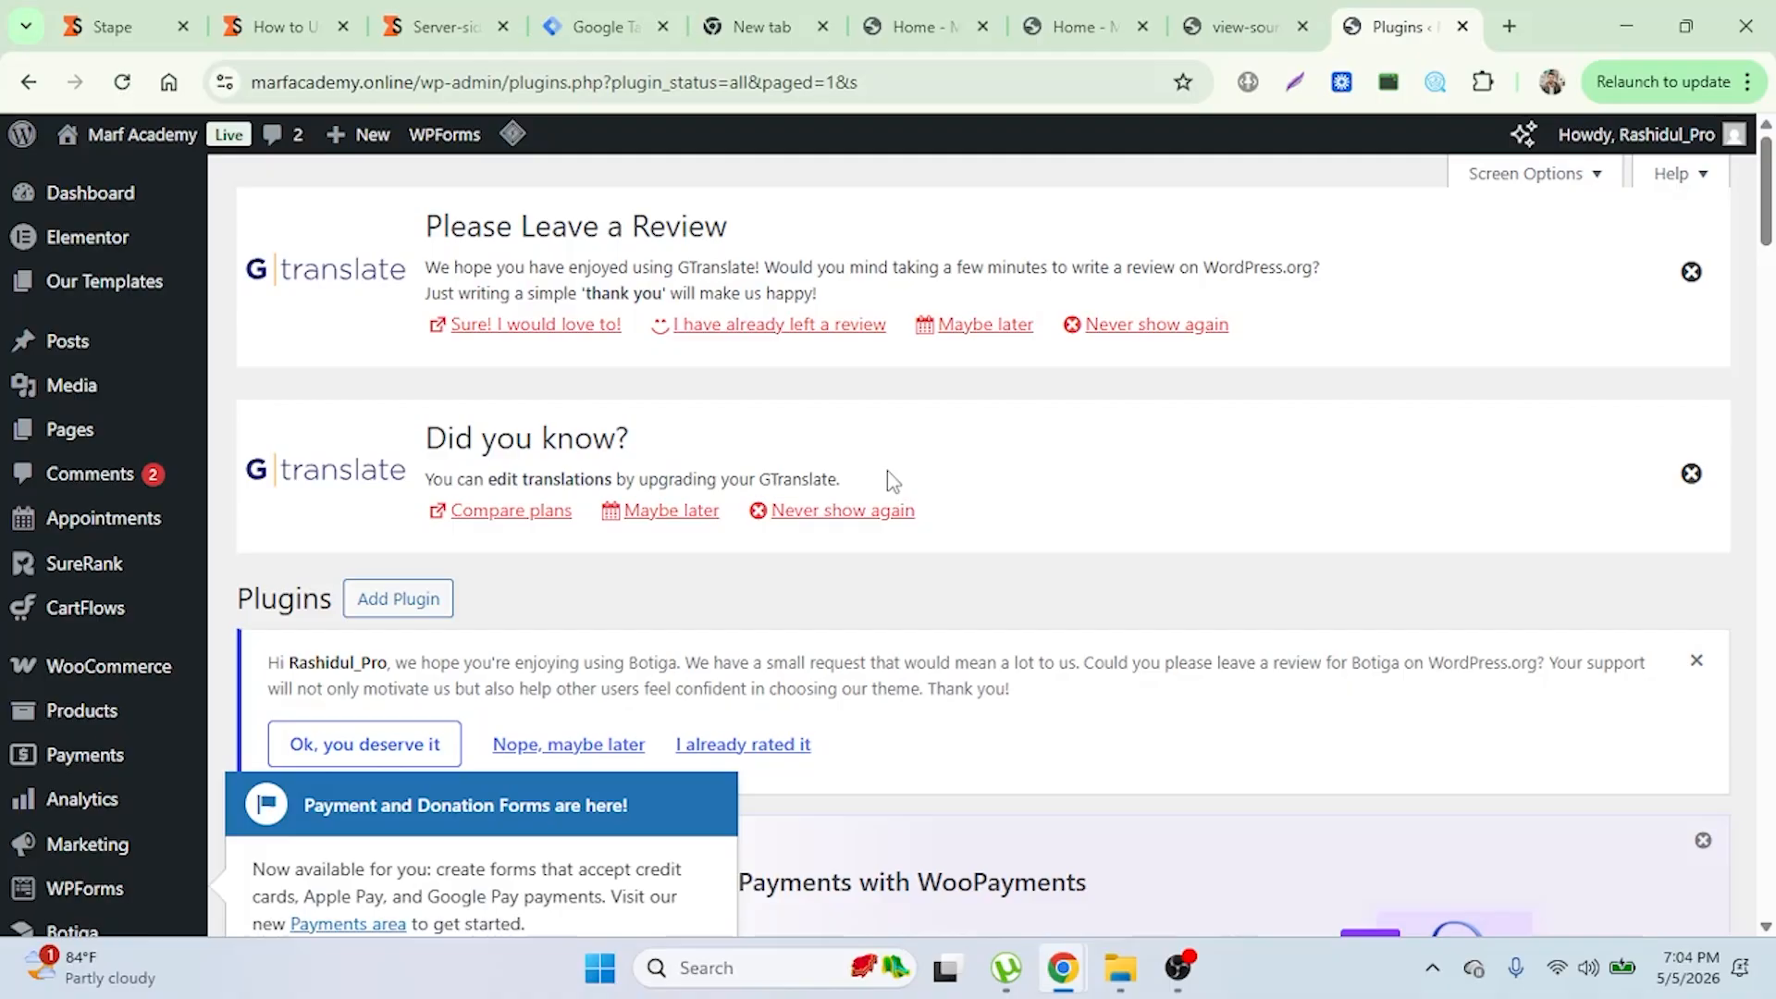
Step: Open the settings of the installed Stape Conversion Tracking plugin and review its General options
scroll(890, 479, down, 20)
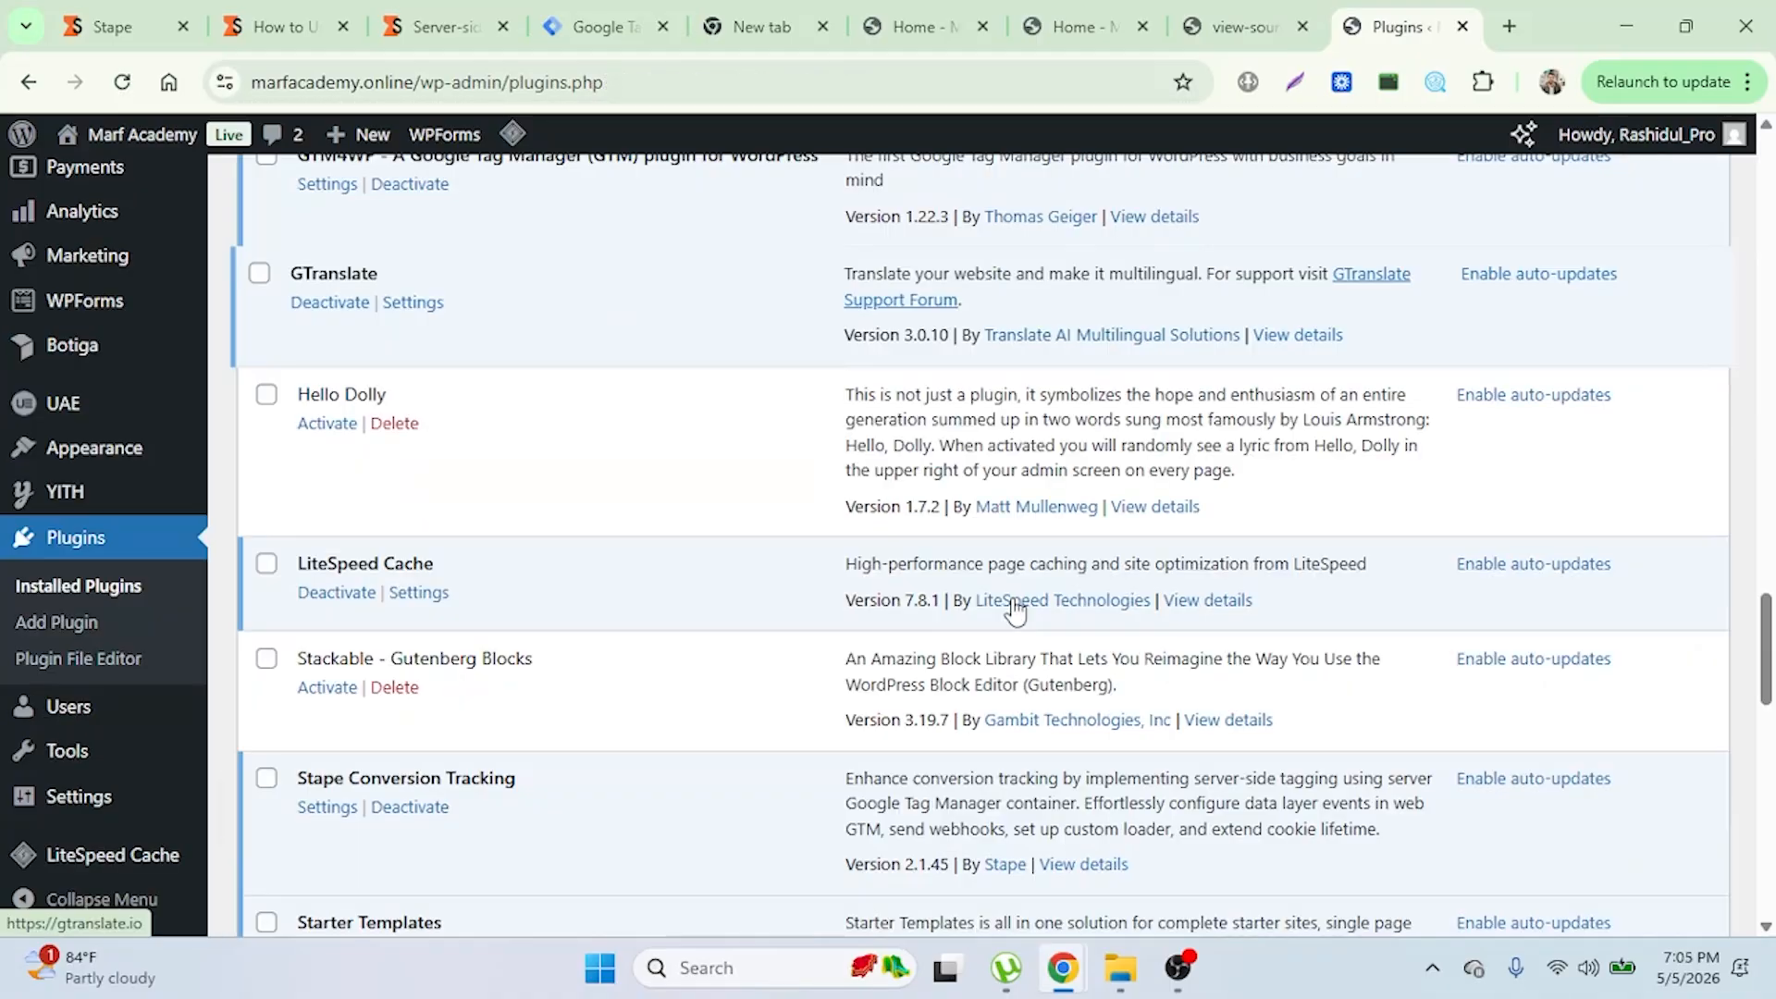
scroll(1015, 611, down, 3)
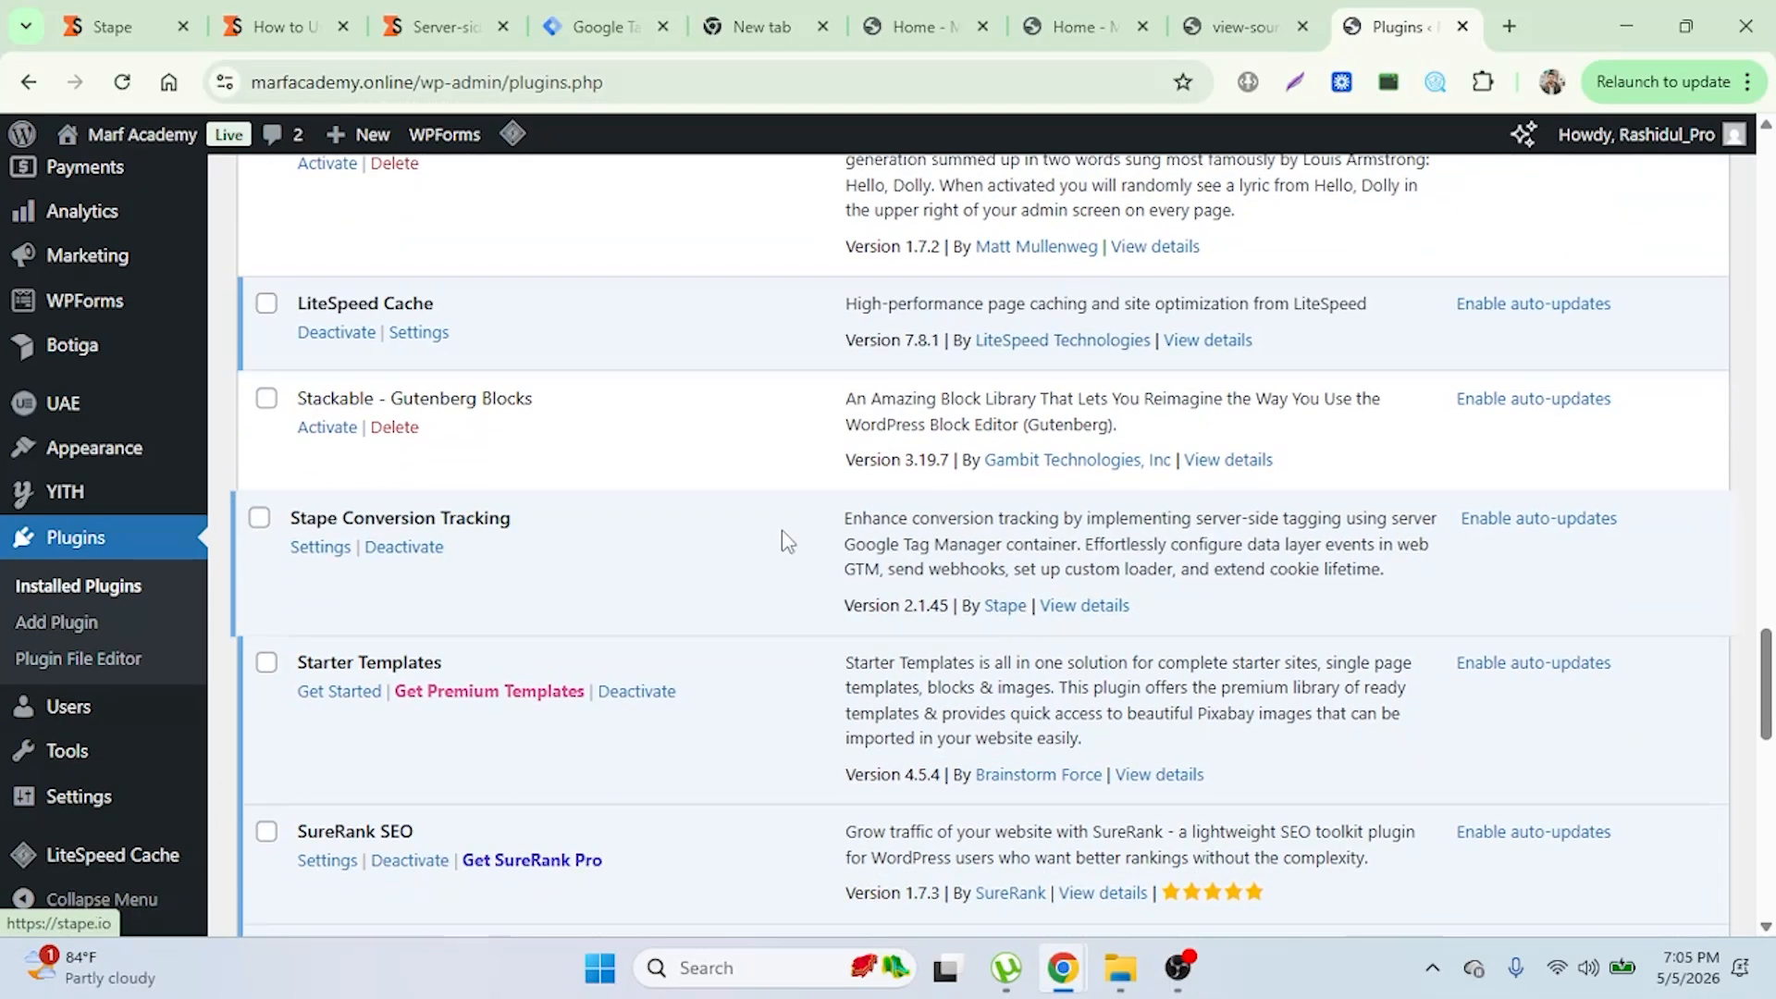
click(323, 546)
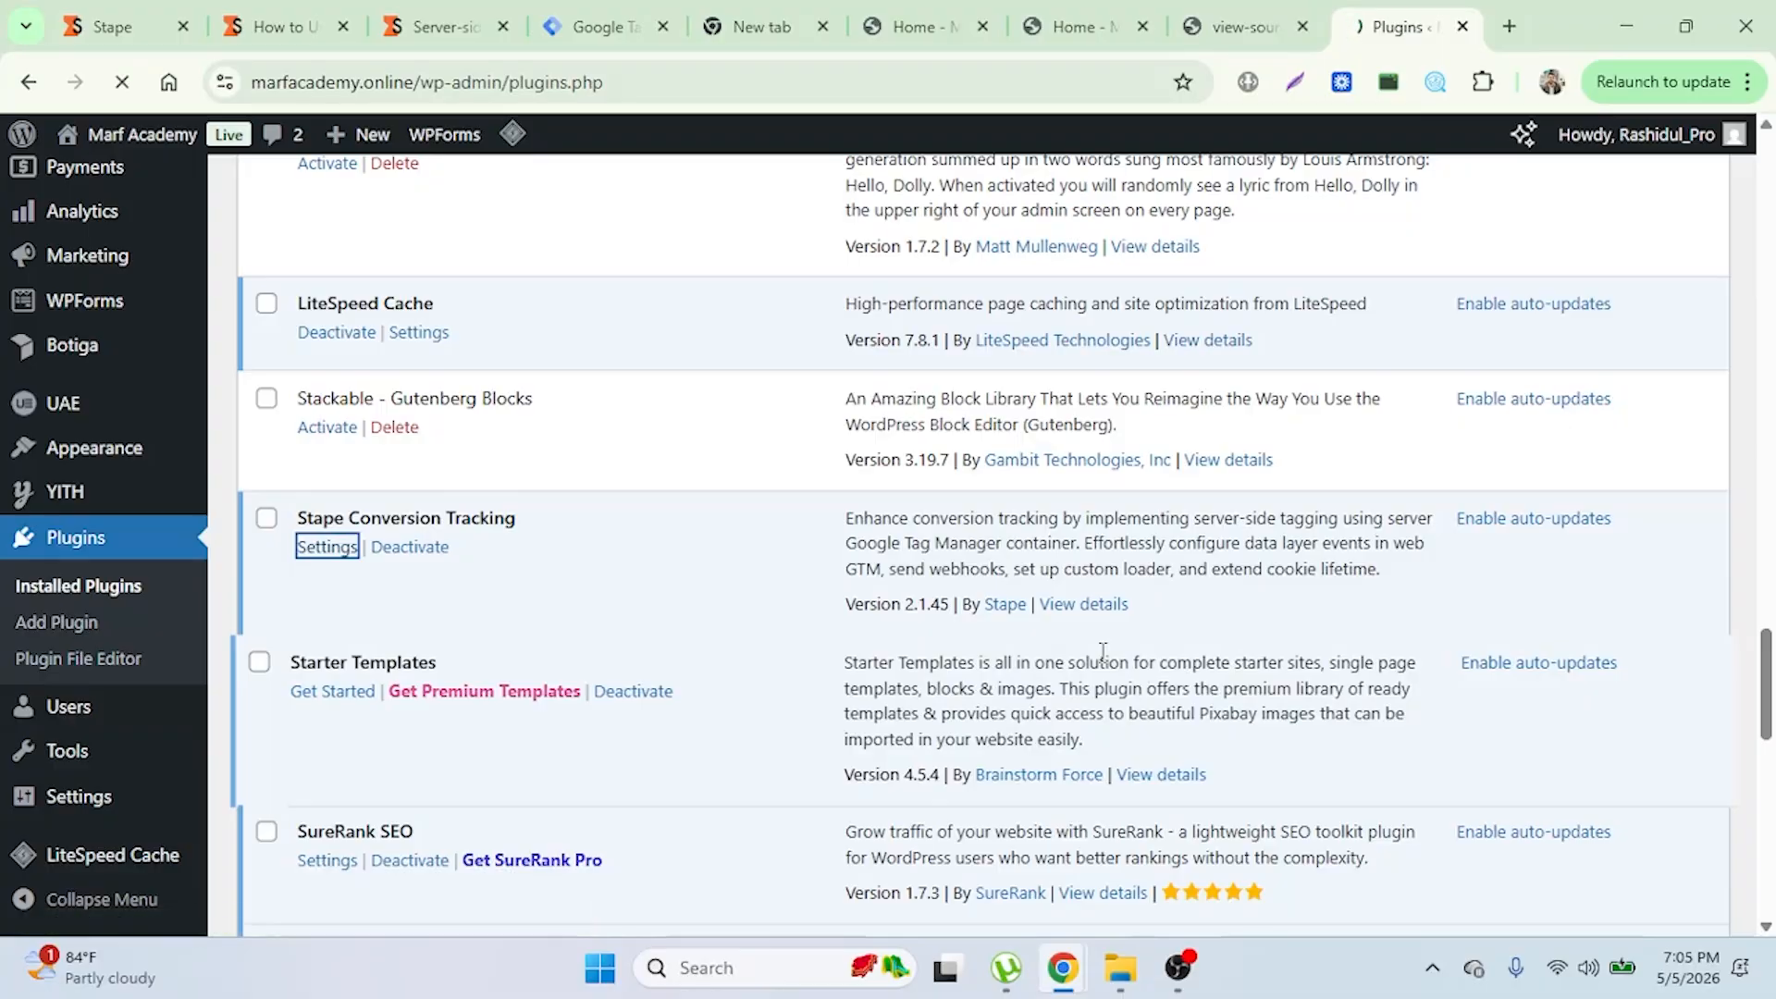
scroll(1101, 653, down, 12)
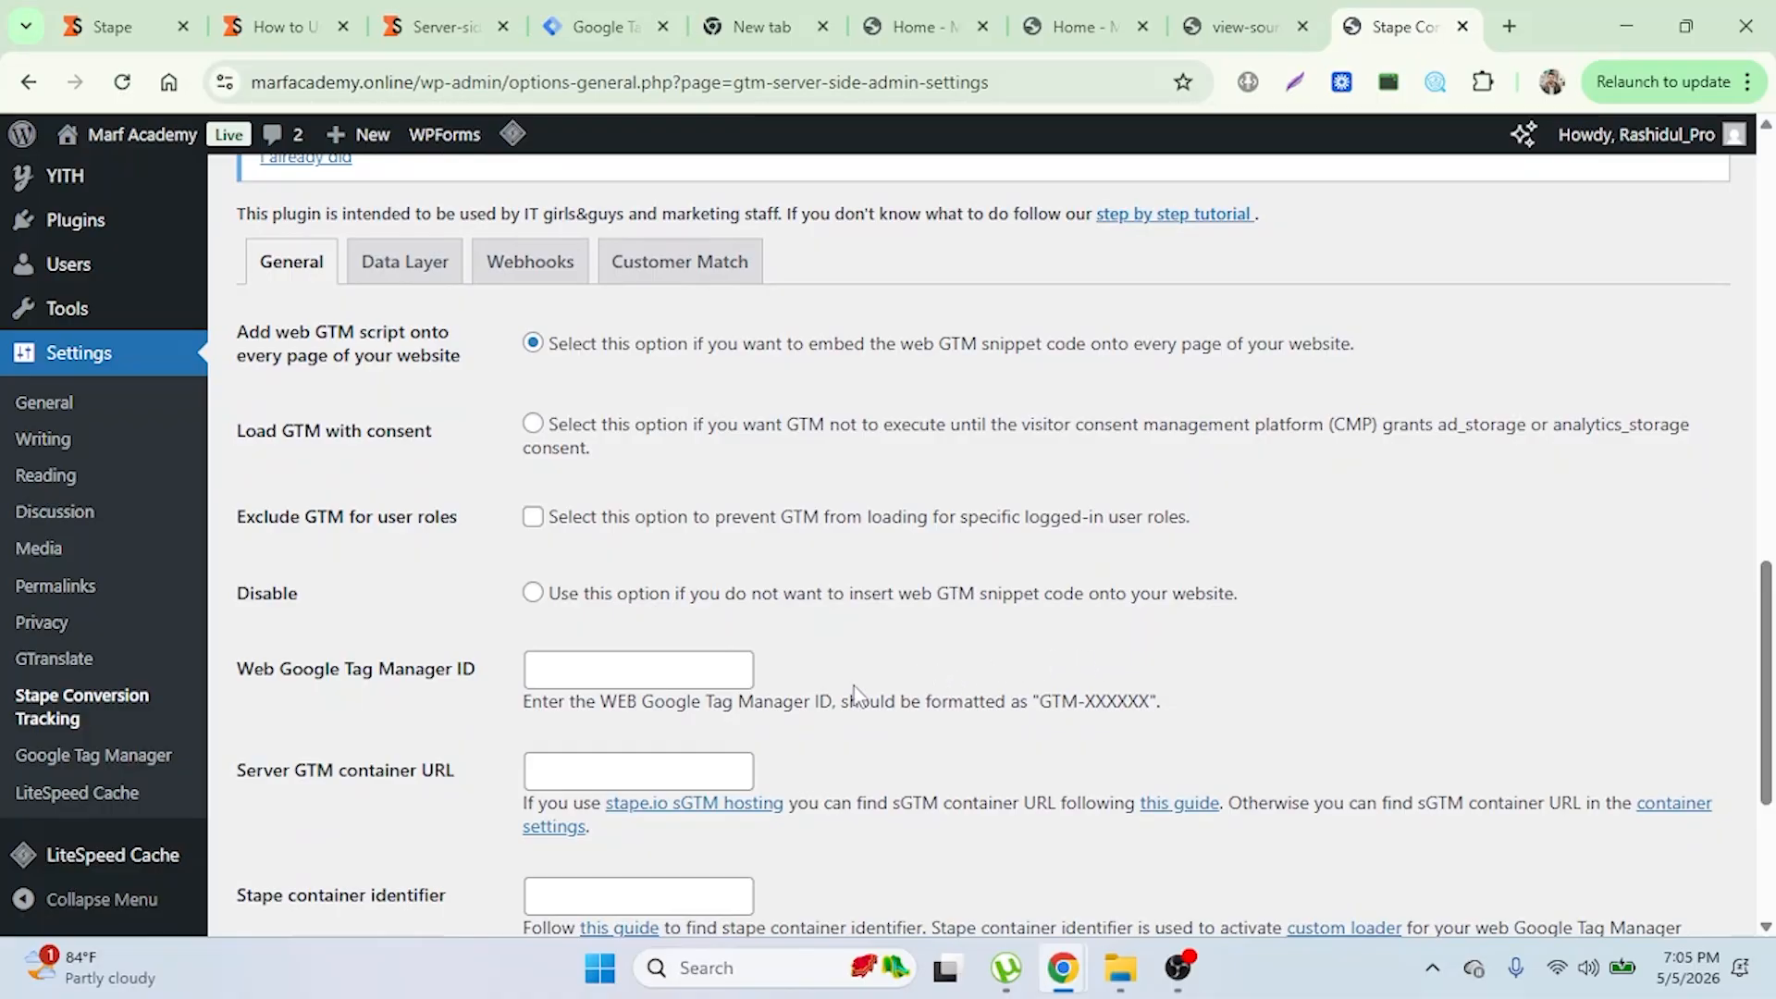
scroll(420, 708, down, 1)
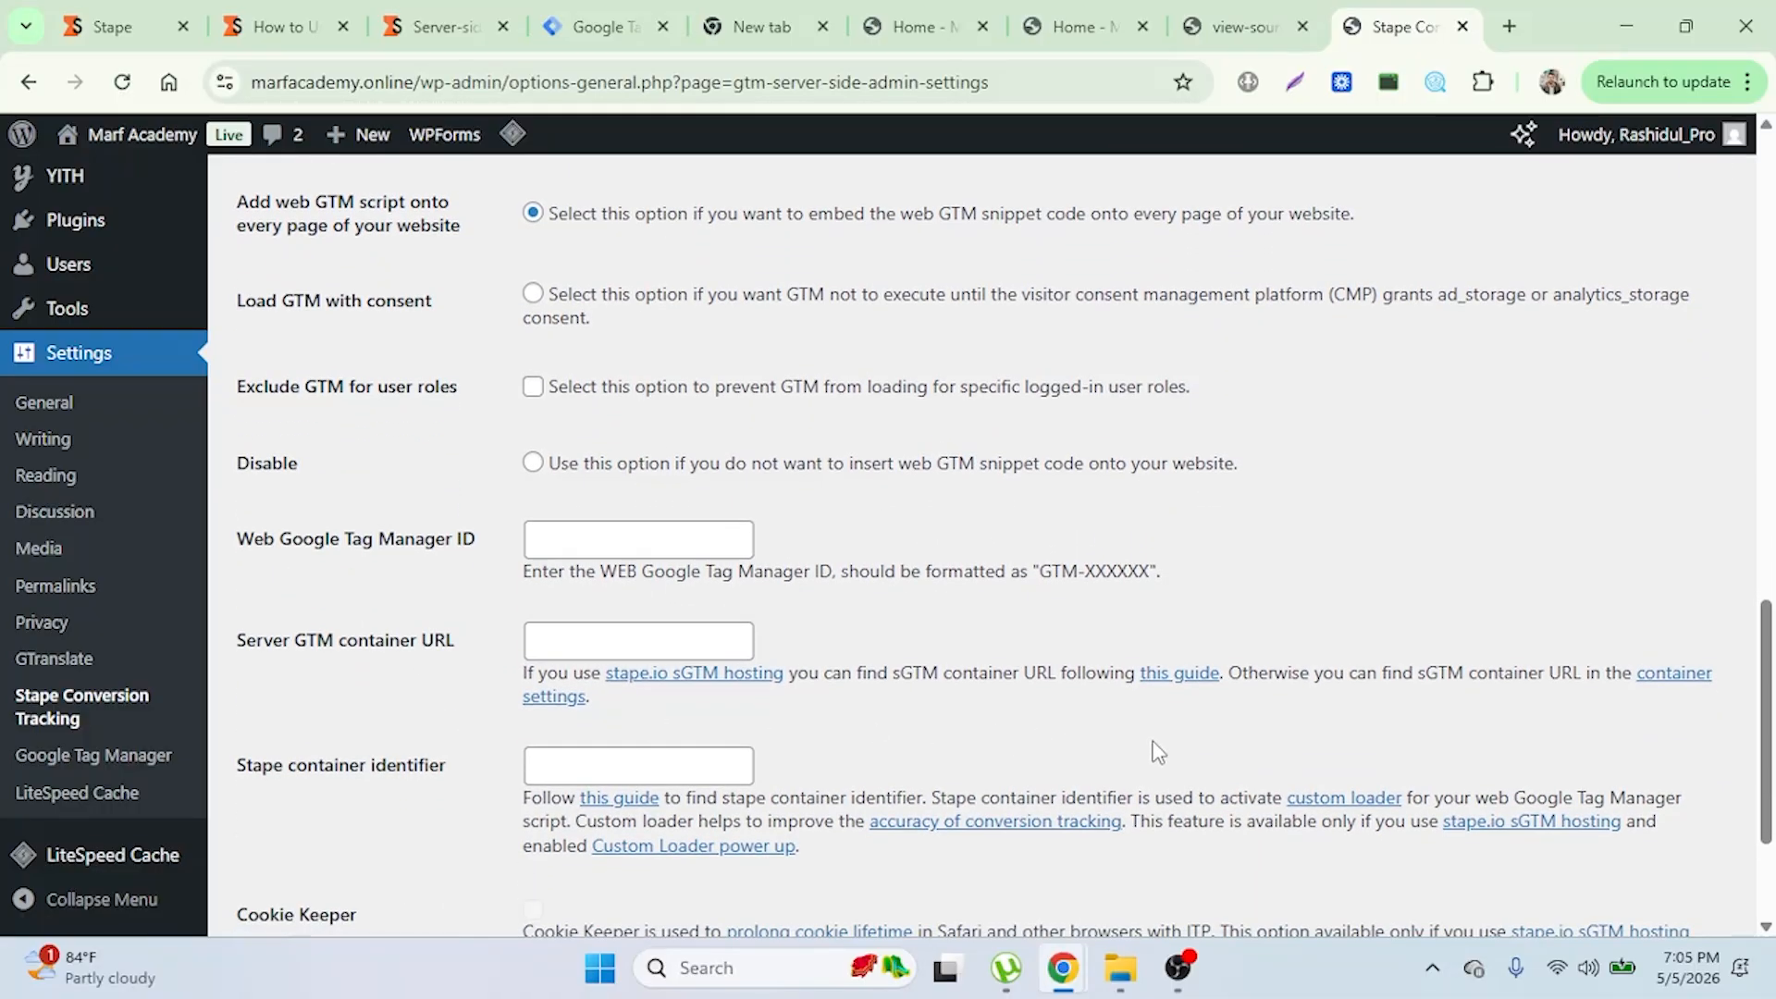
scroll(1157, 751, up, 2)
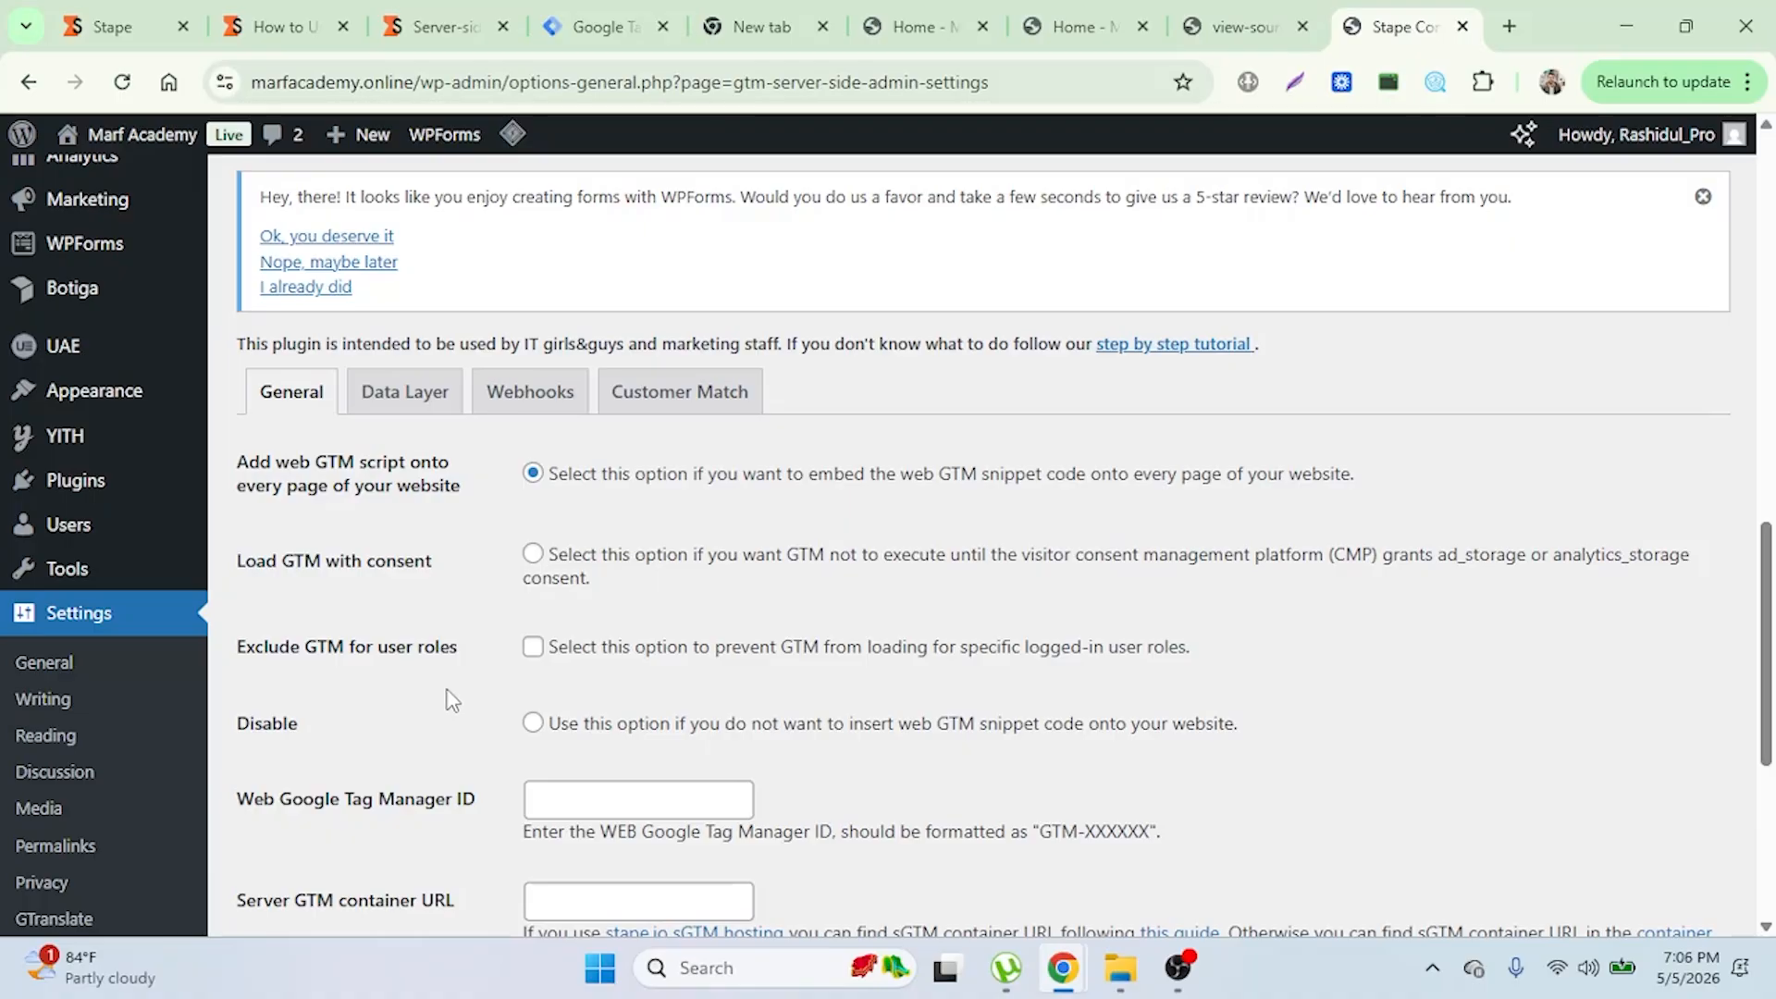
scroll(453, 700, down, 1)
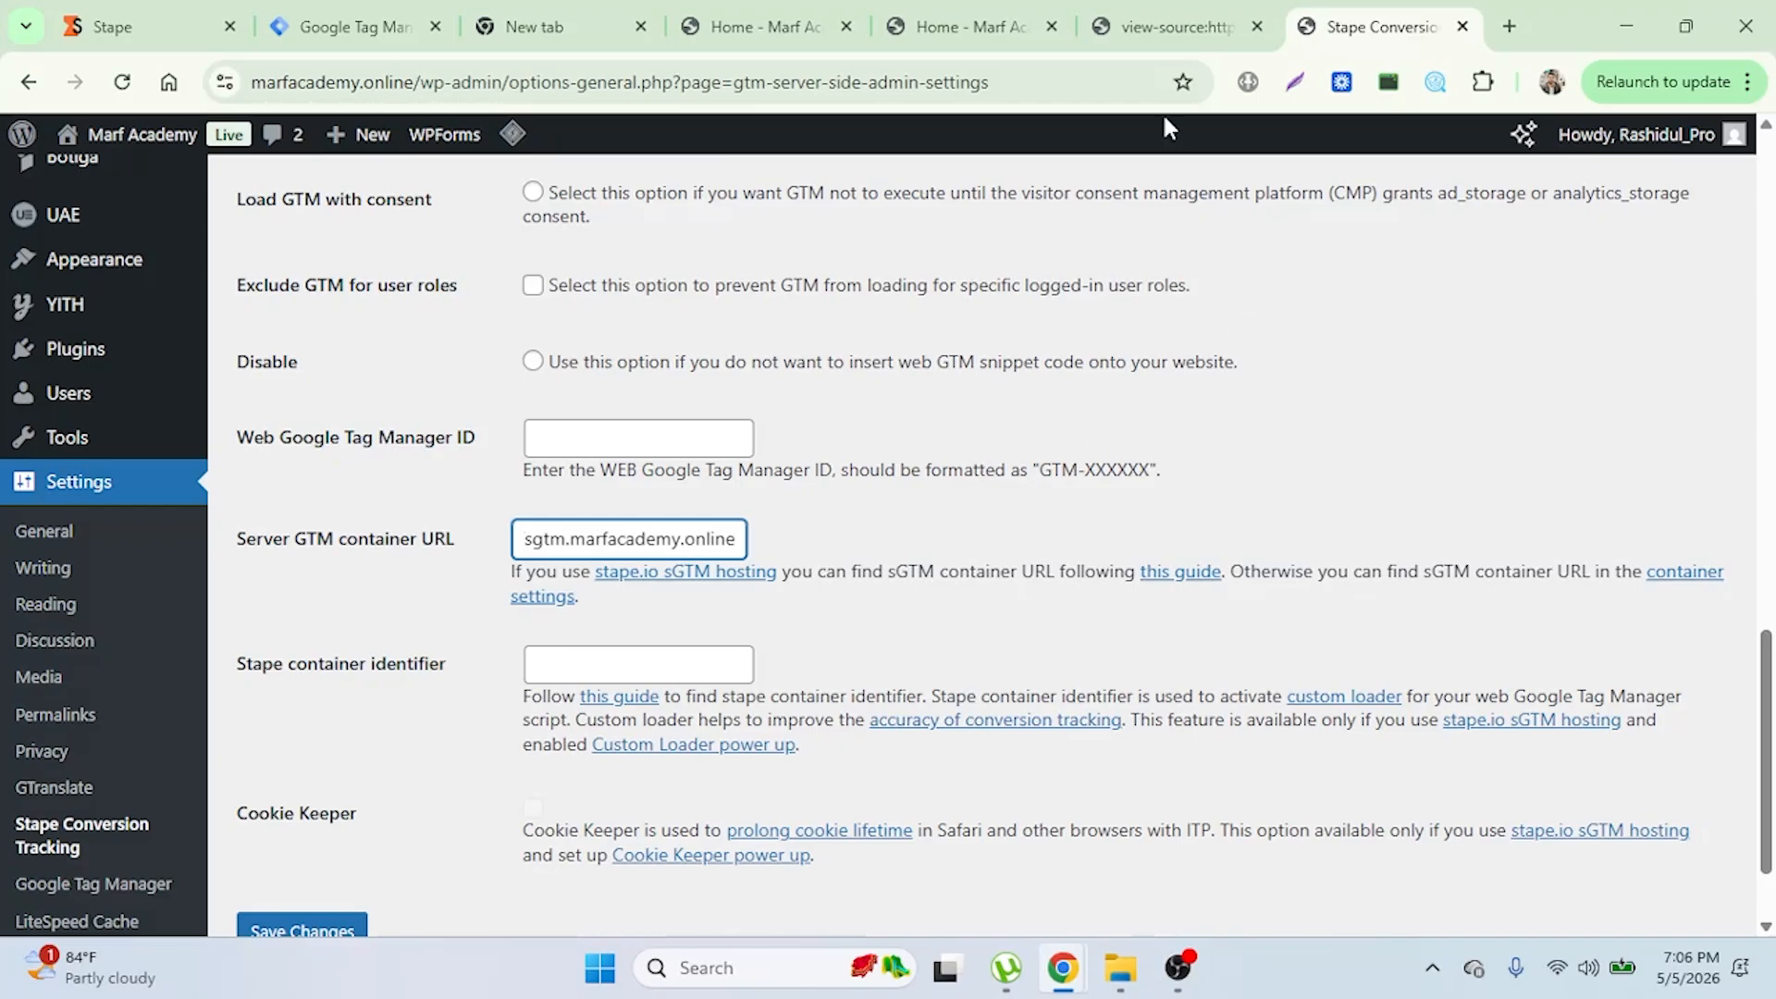
Step: Copy the GTM web container ID, GTM-PNBC4G9Z, from Stape and enter it as the WordPress plugin's Web Google Tag Manager ID
click(165, 26)
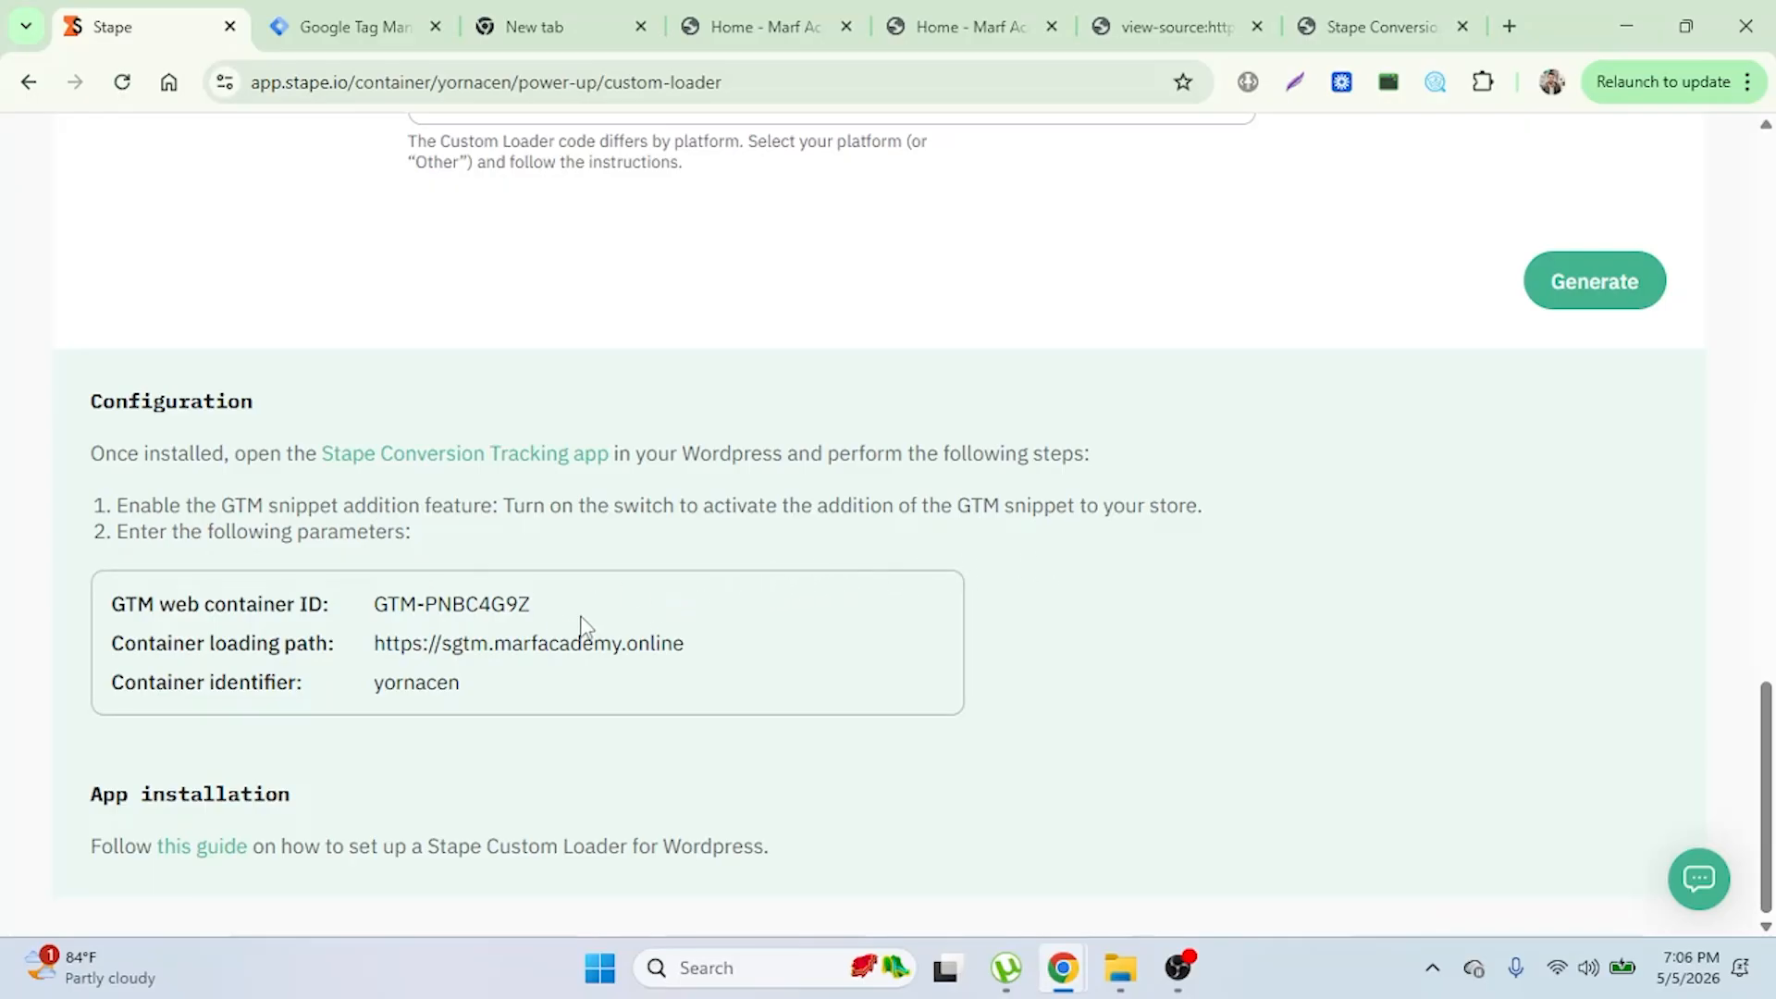
click(549, 605)
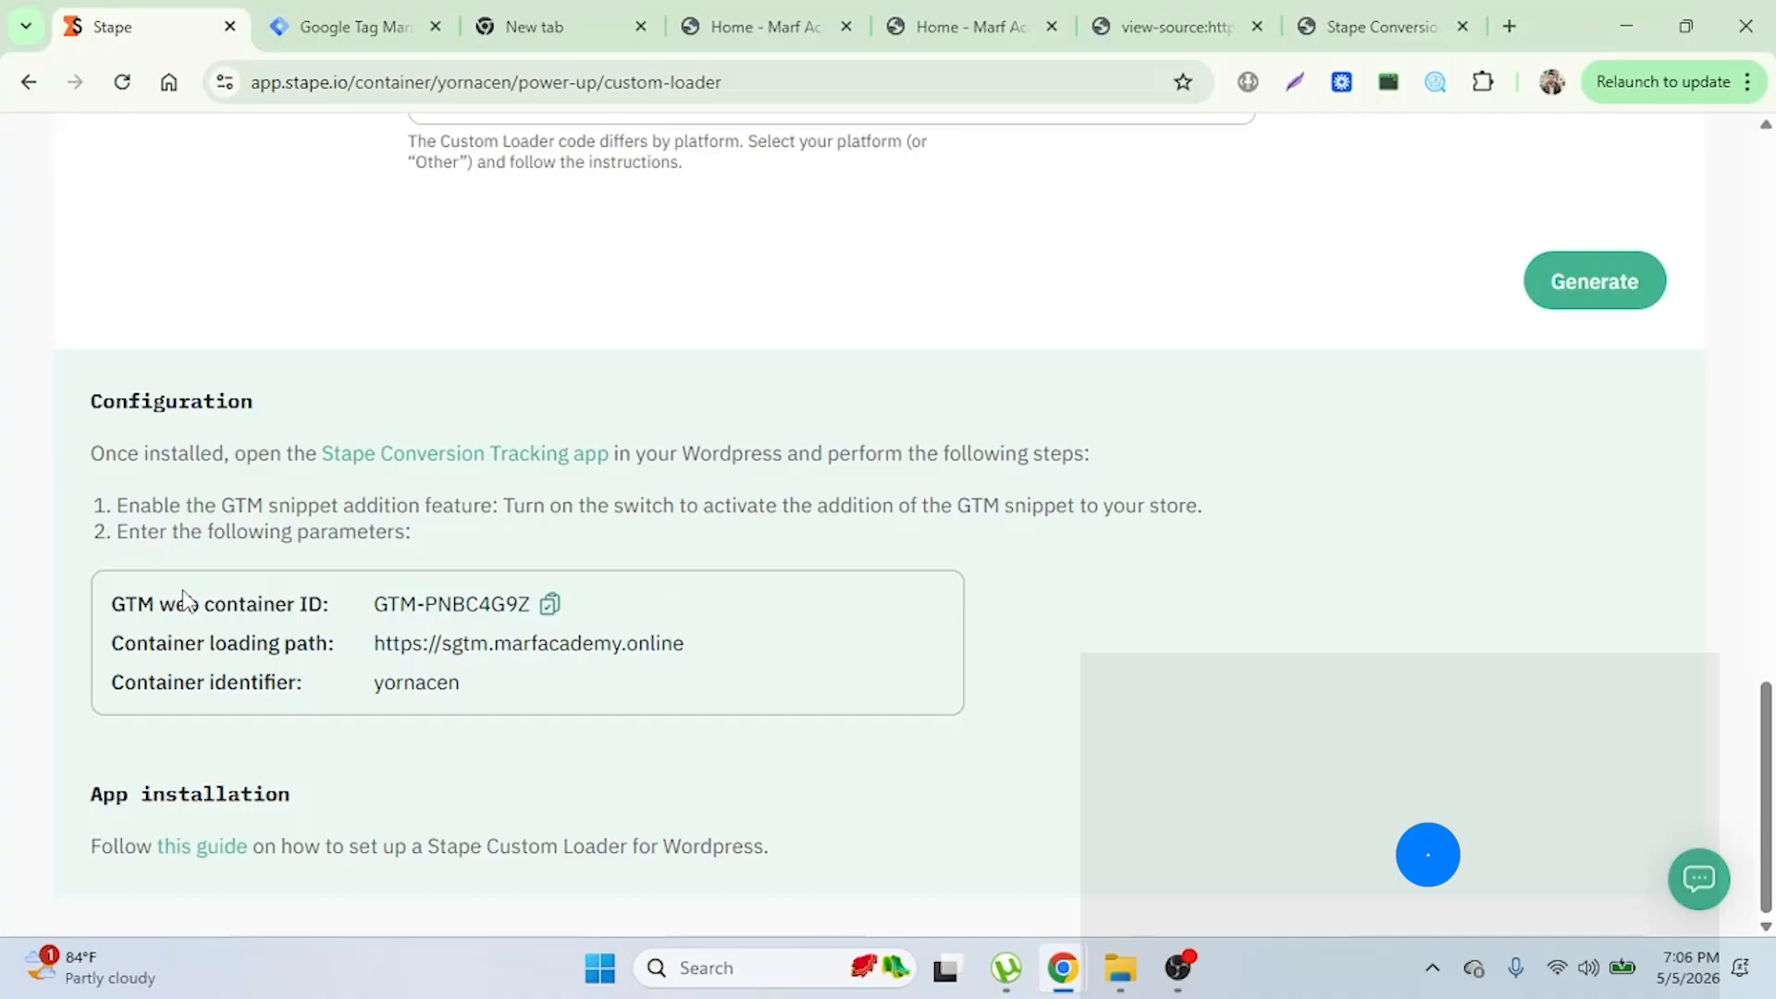
click(1369, 27)
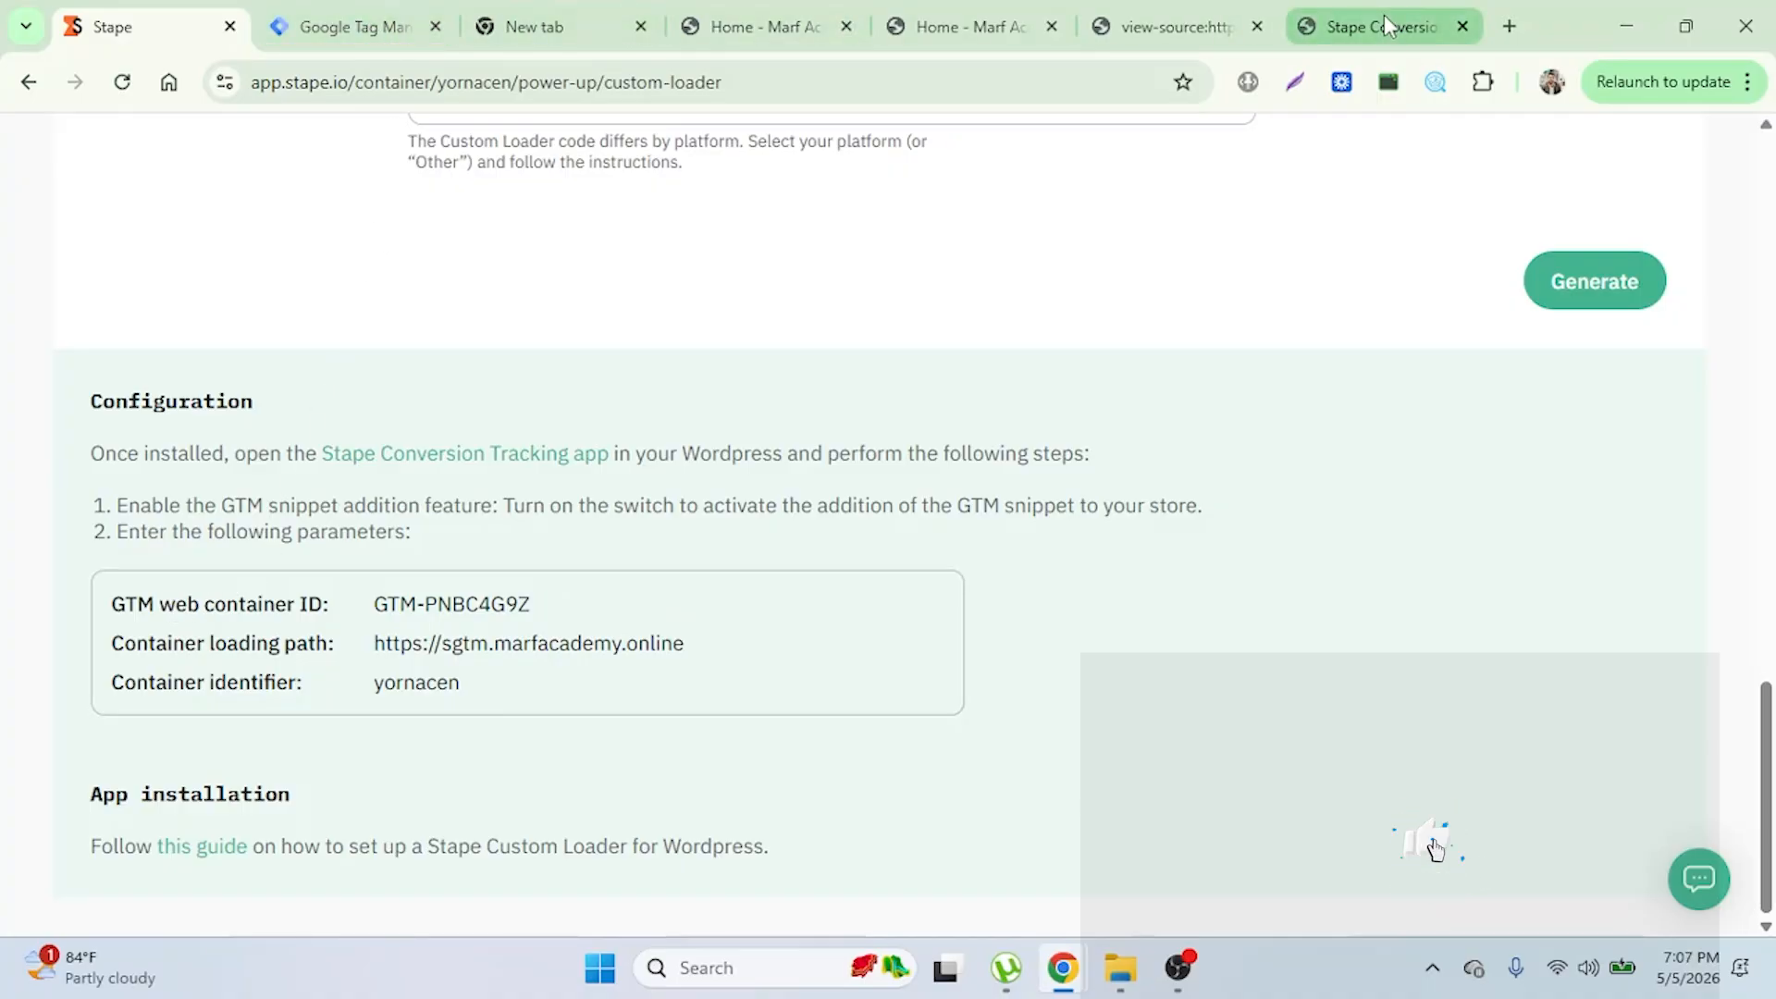
right_click(551, 439)
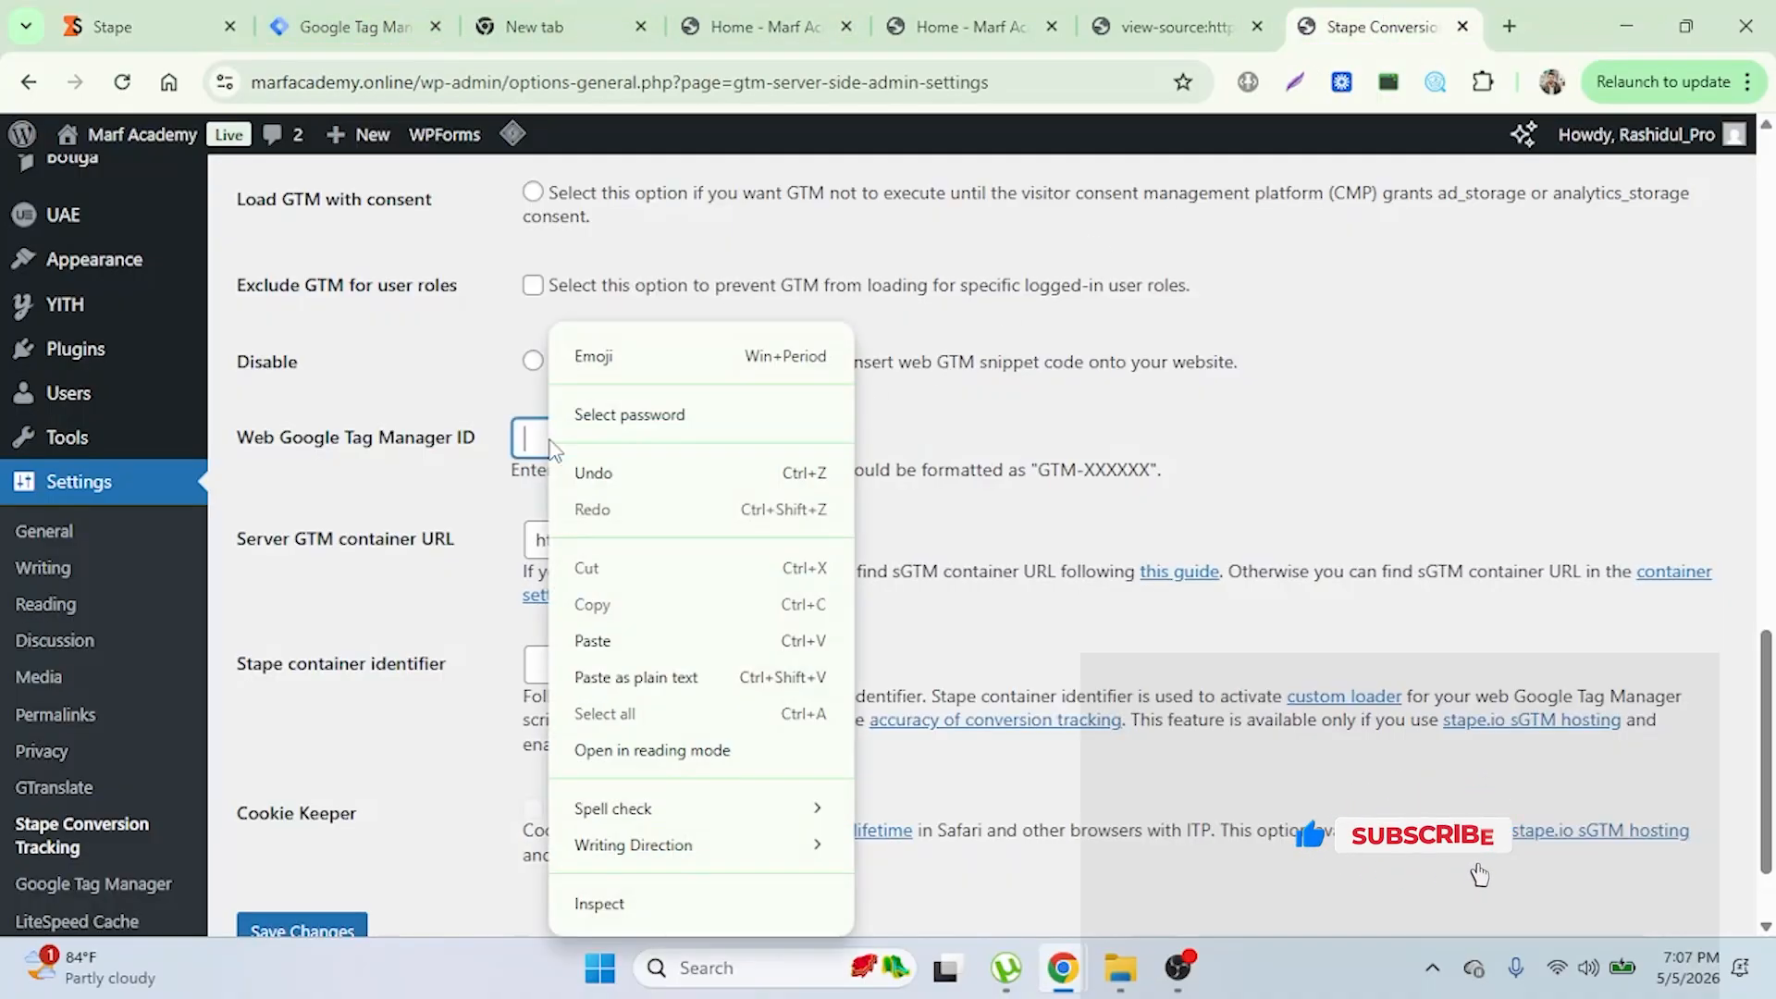
click(597, 635)
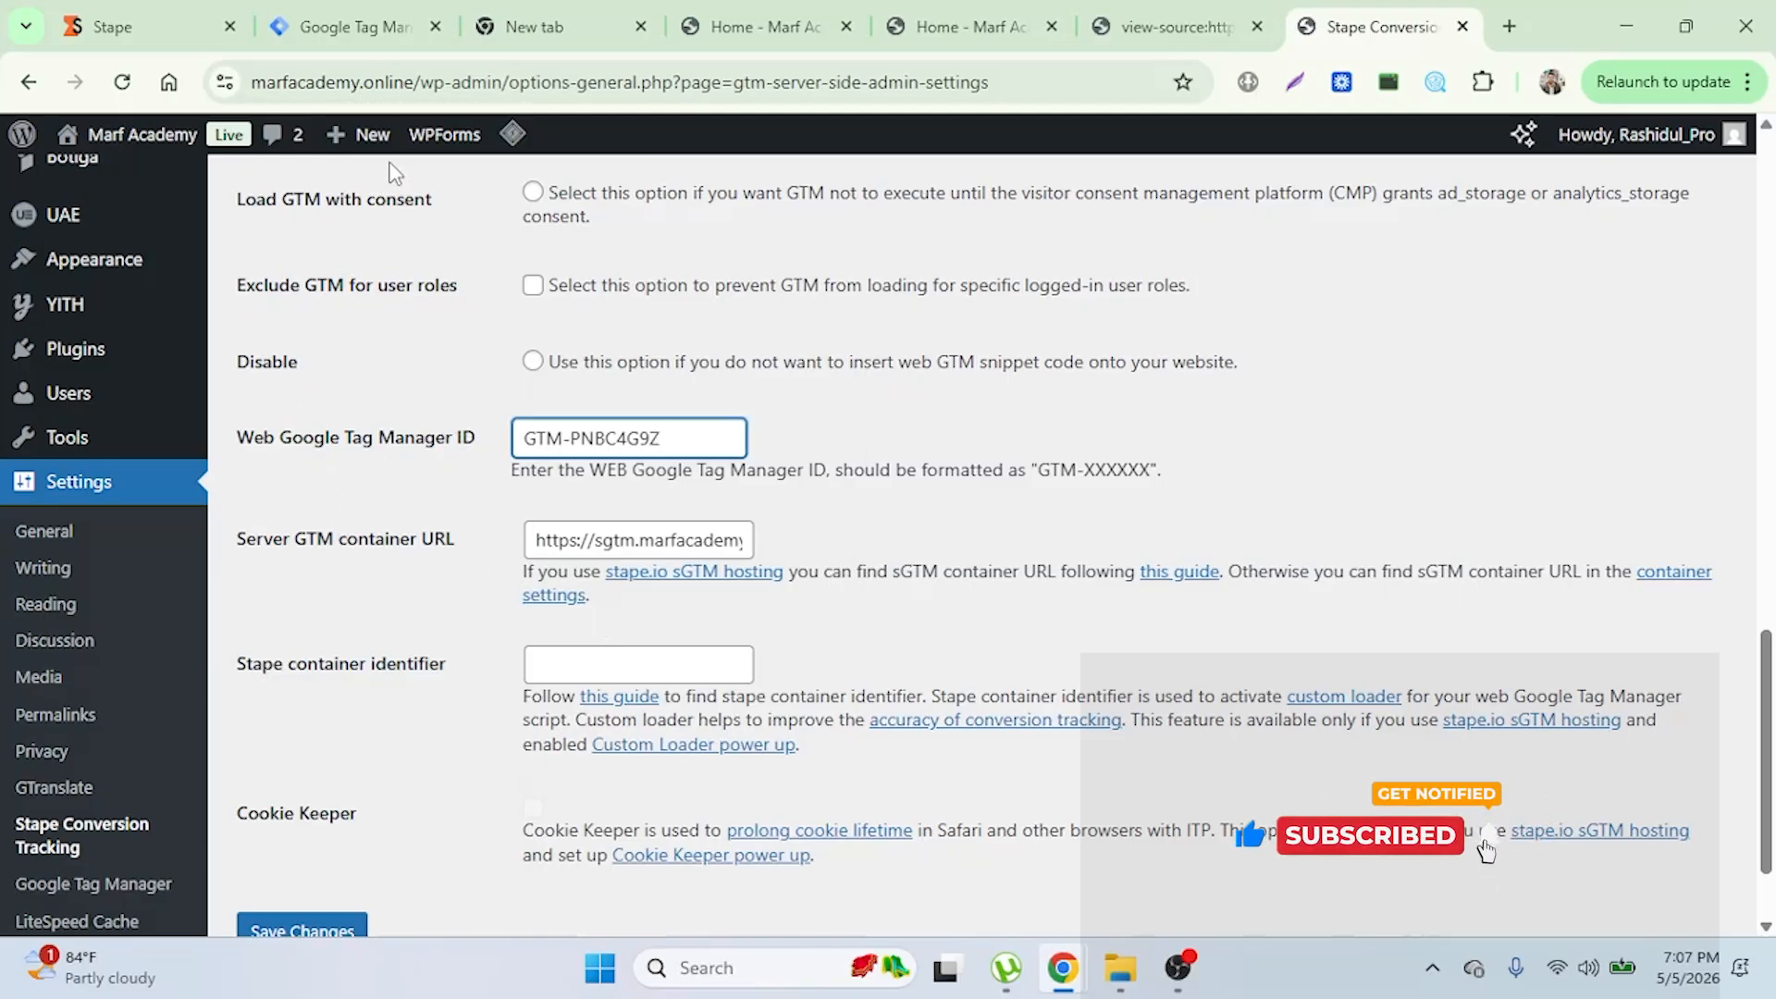
Step: Copy the container identifier, yornacen, from Stape and enter it as the WordPress plugin's Stape container identifier
click(138, 26)
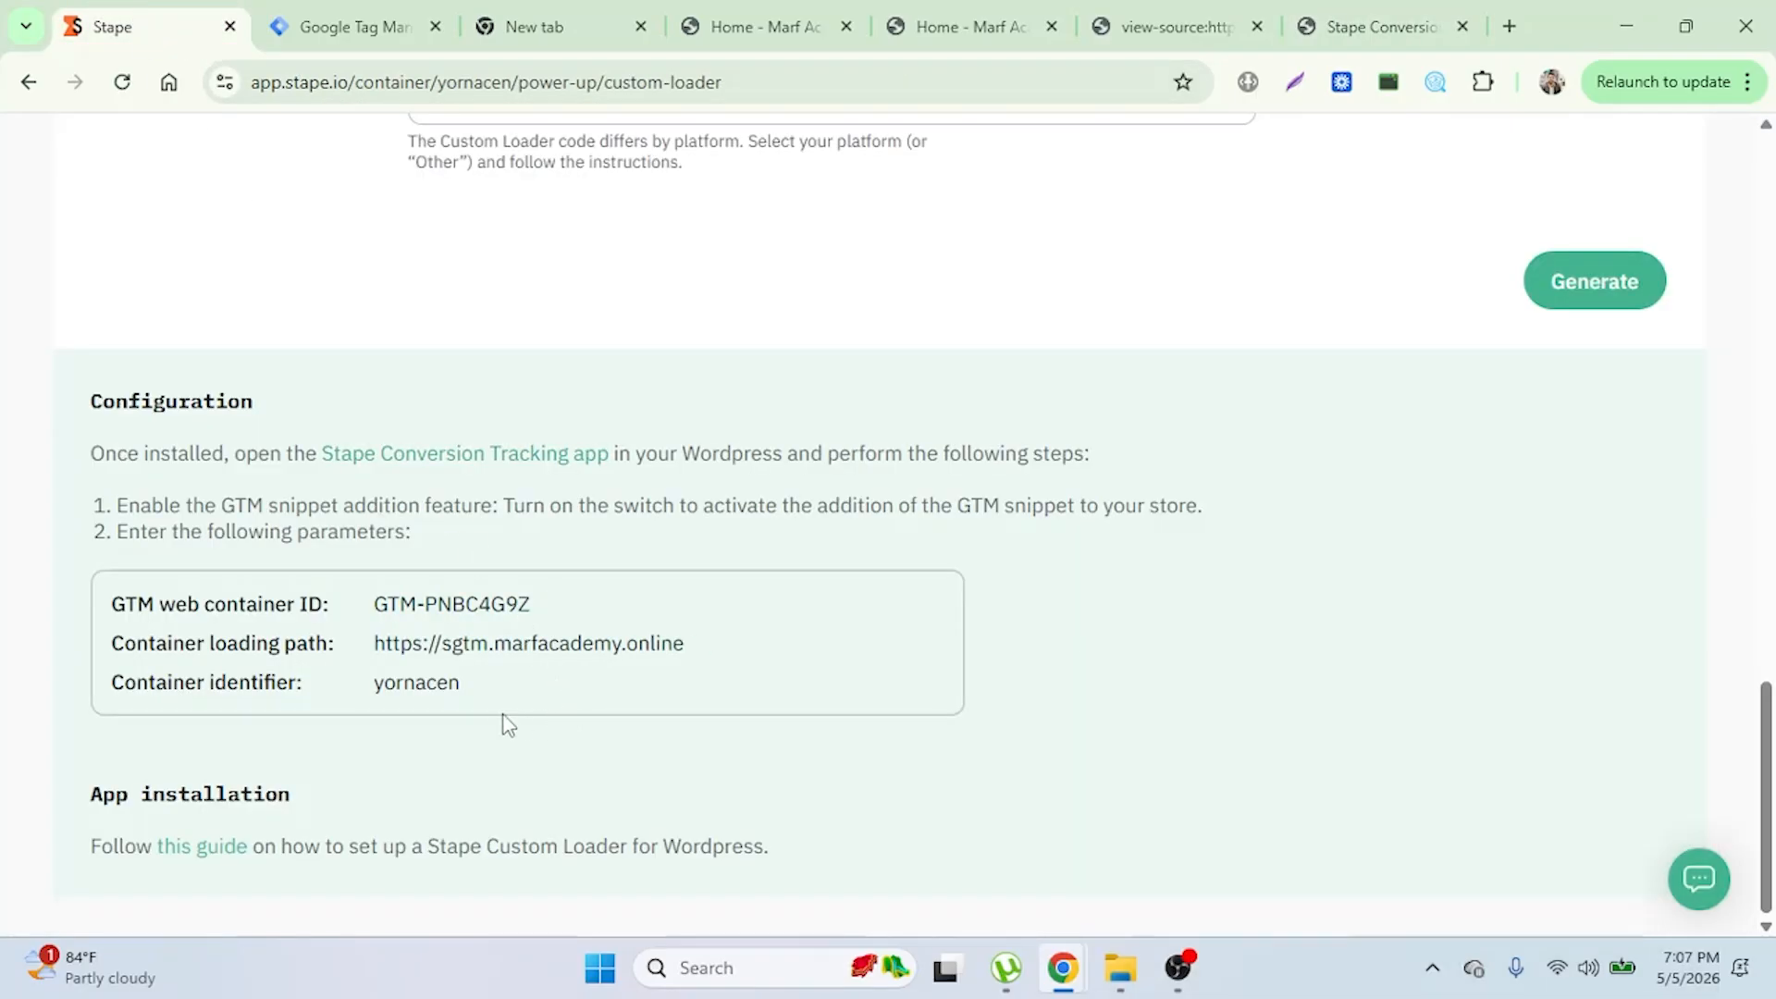
click(480, 684)
click(1306, 35)
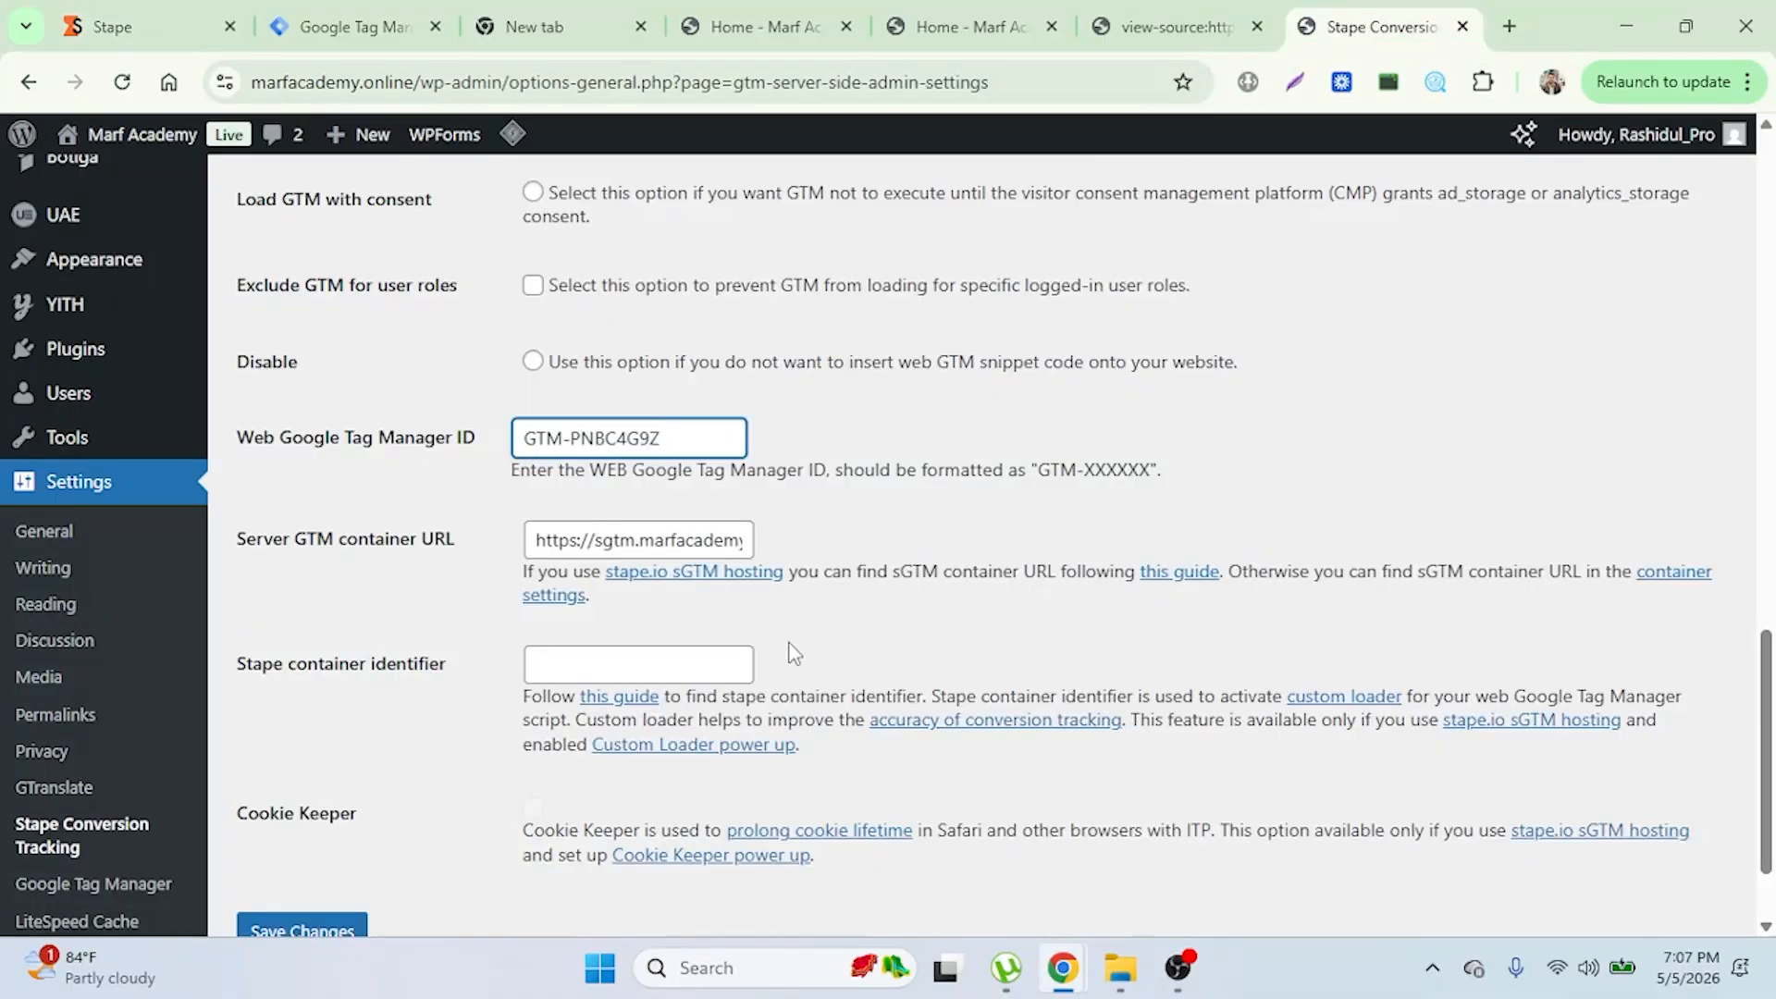
click(624, 664)
right_click(624, 664)
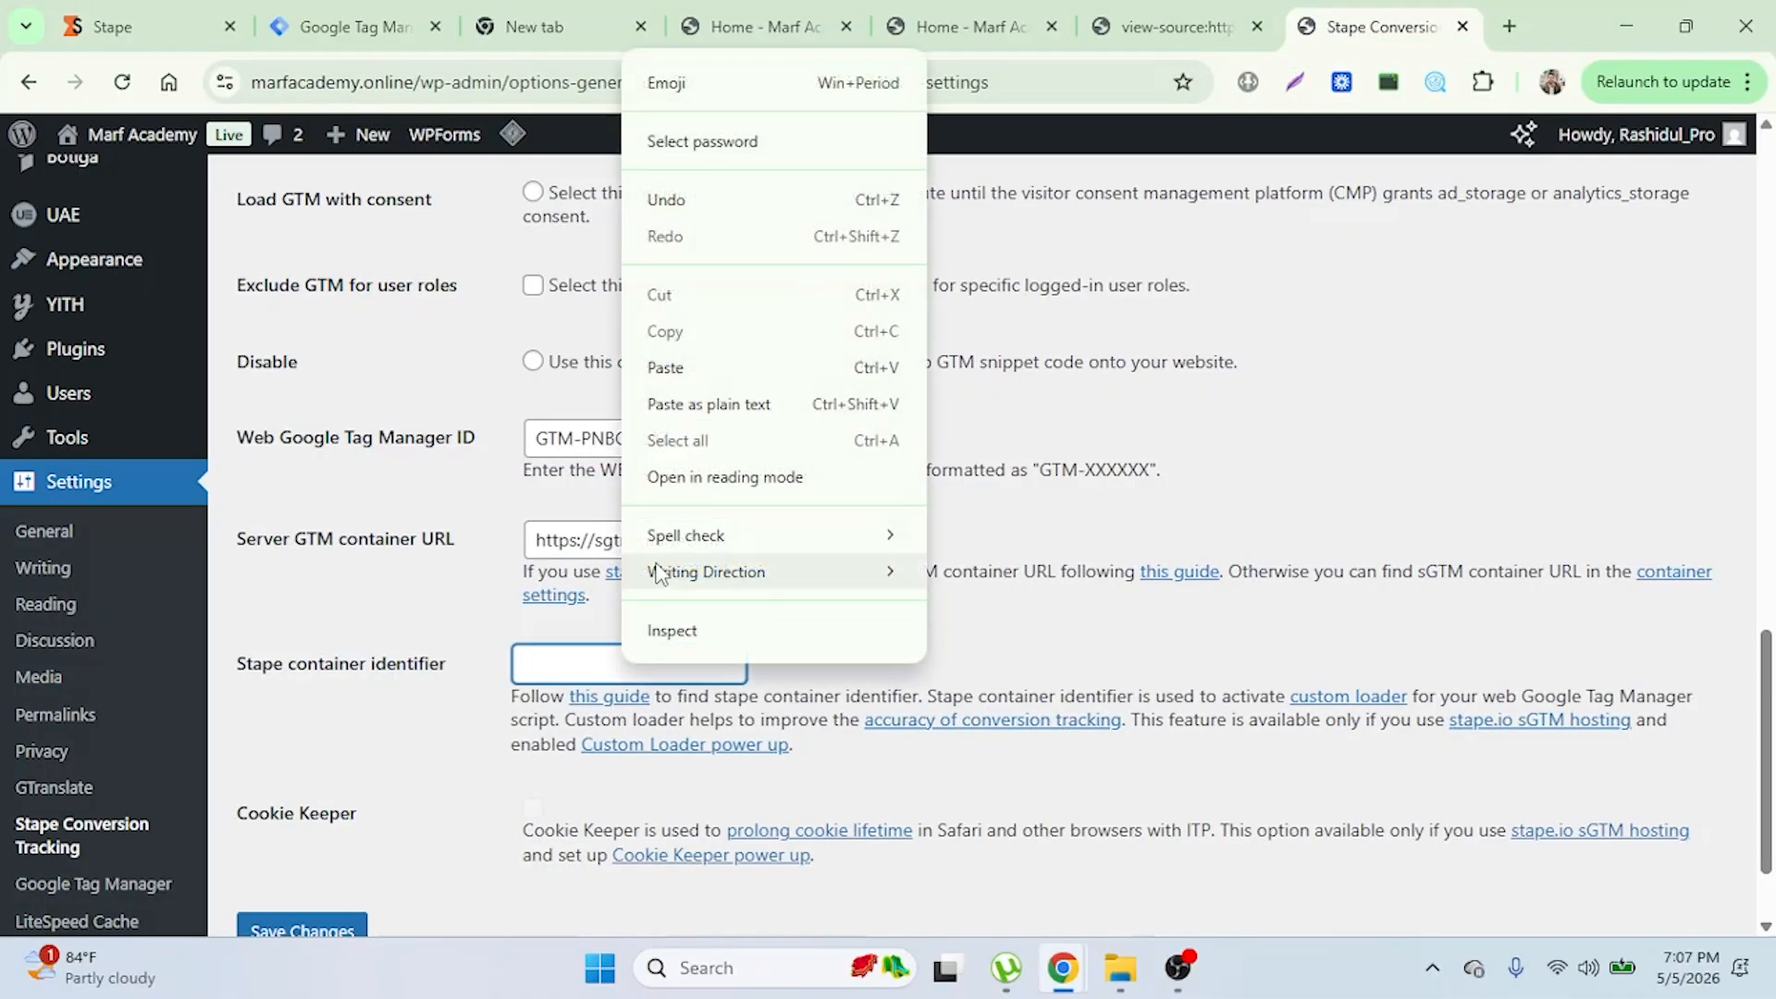
click(659, 370)
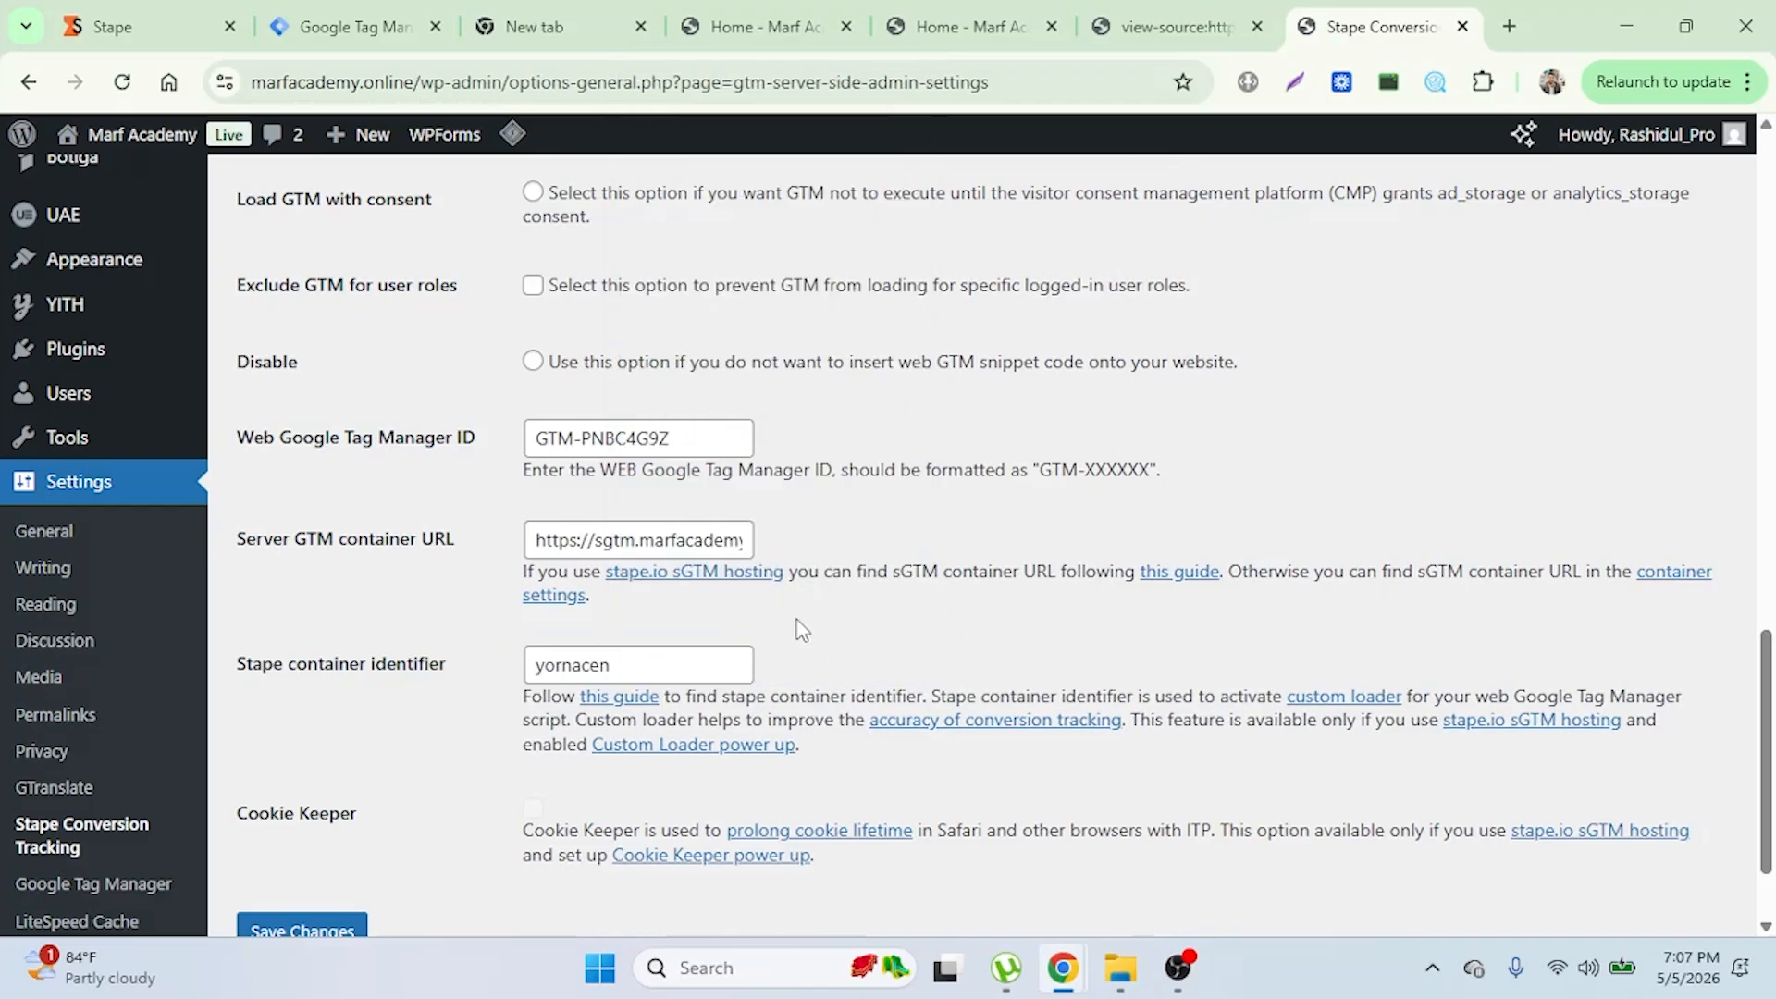
Step: Save the Stape Conversion Tracking plugin's General settings and check the saved entries
scroll(793, 629, down, 1)
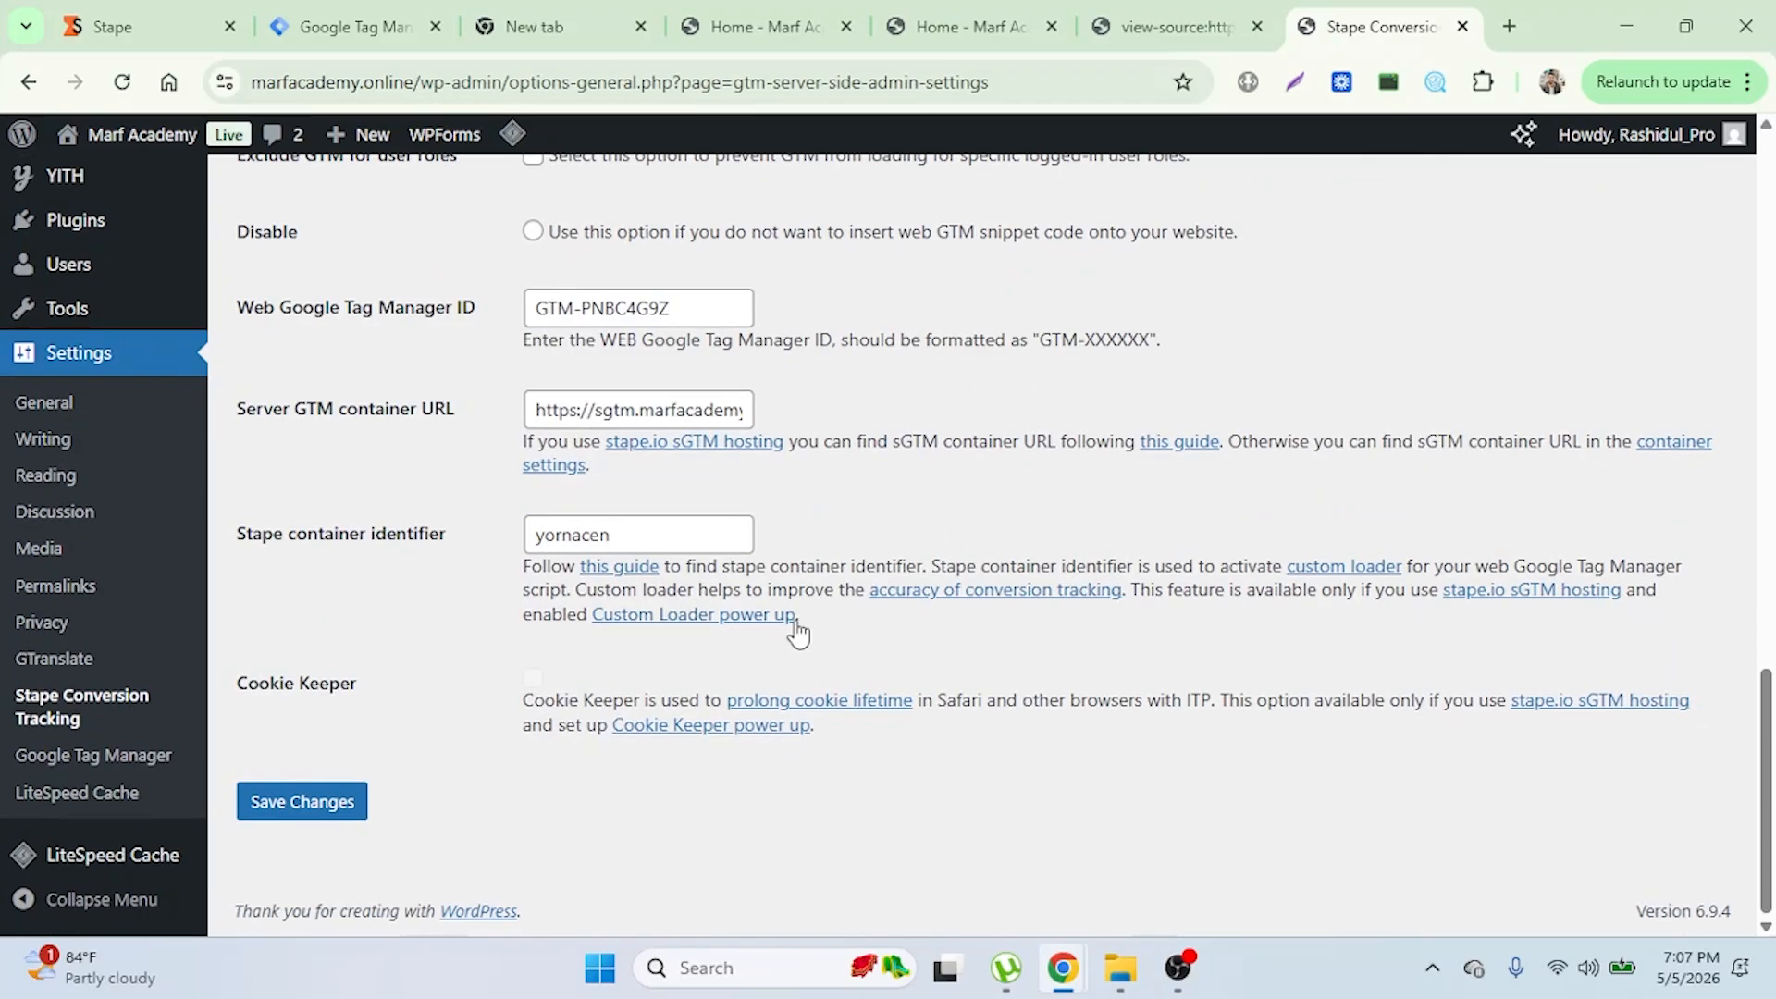
click(317, 801)
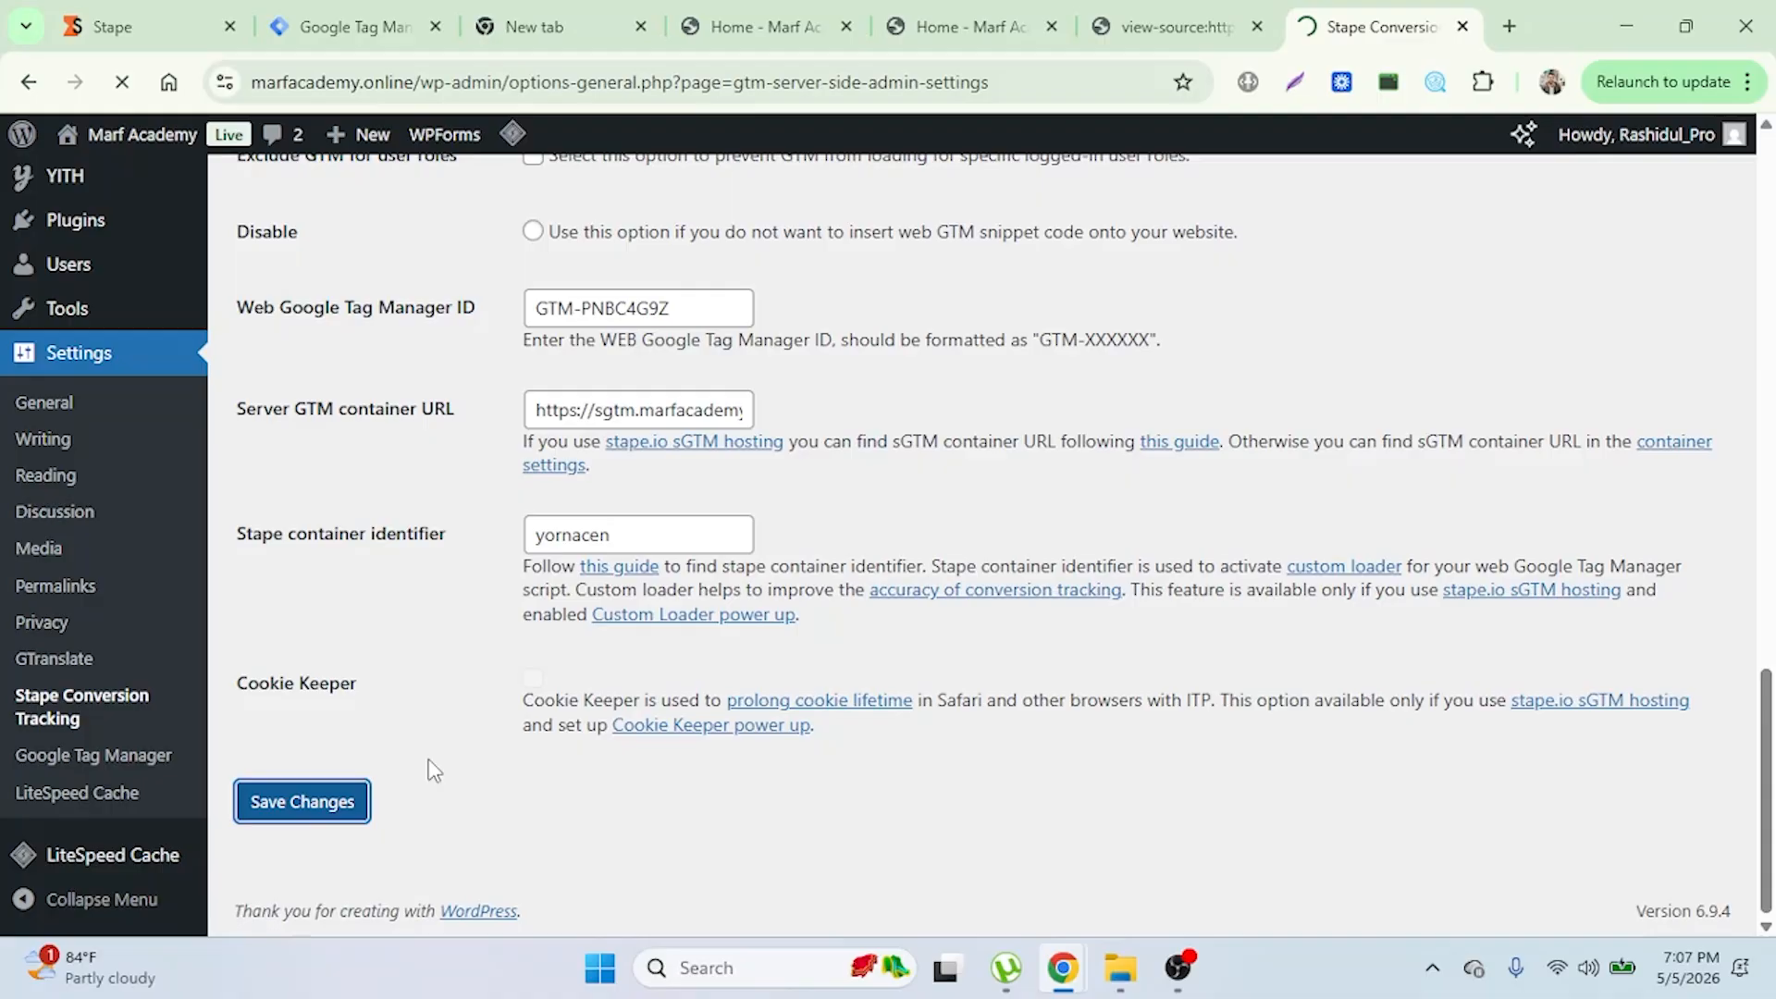
scroll(546, 726, down, 8)
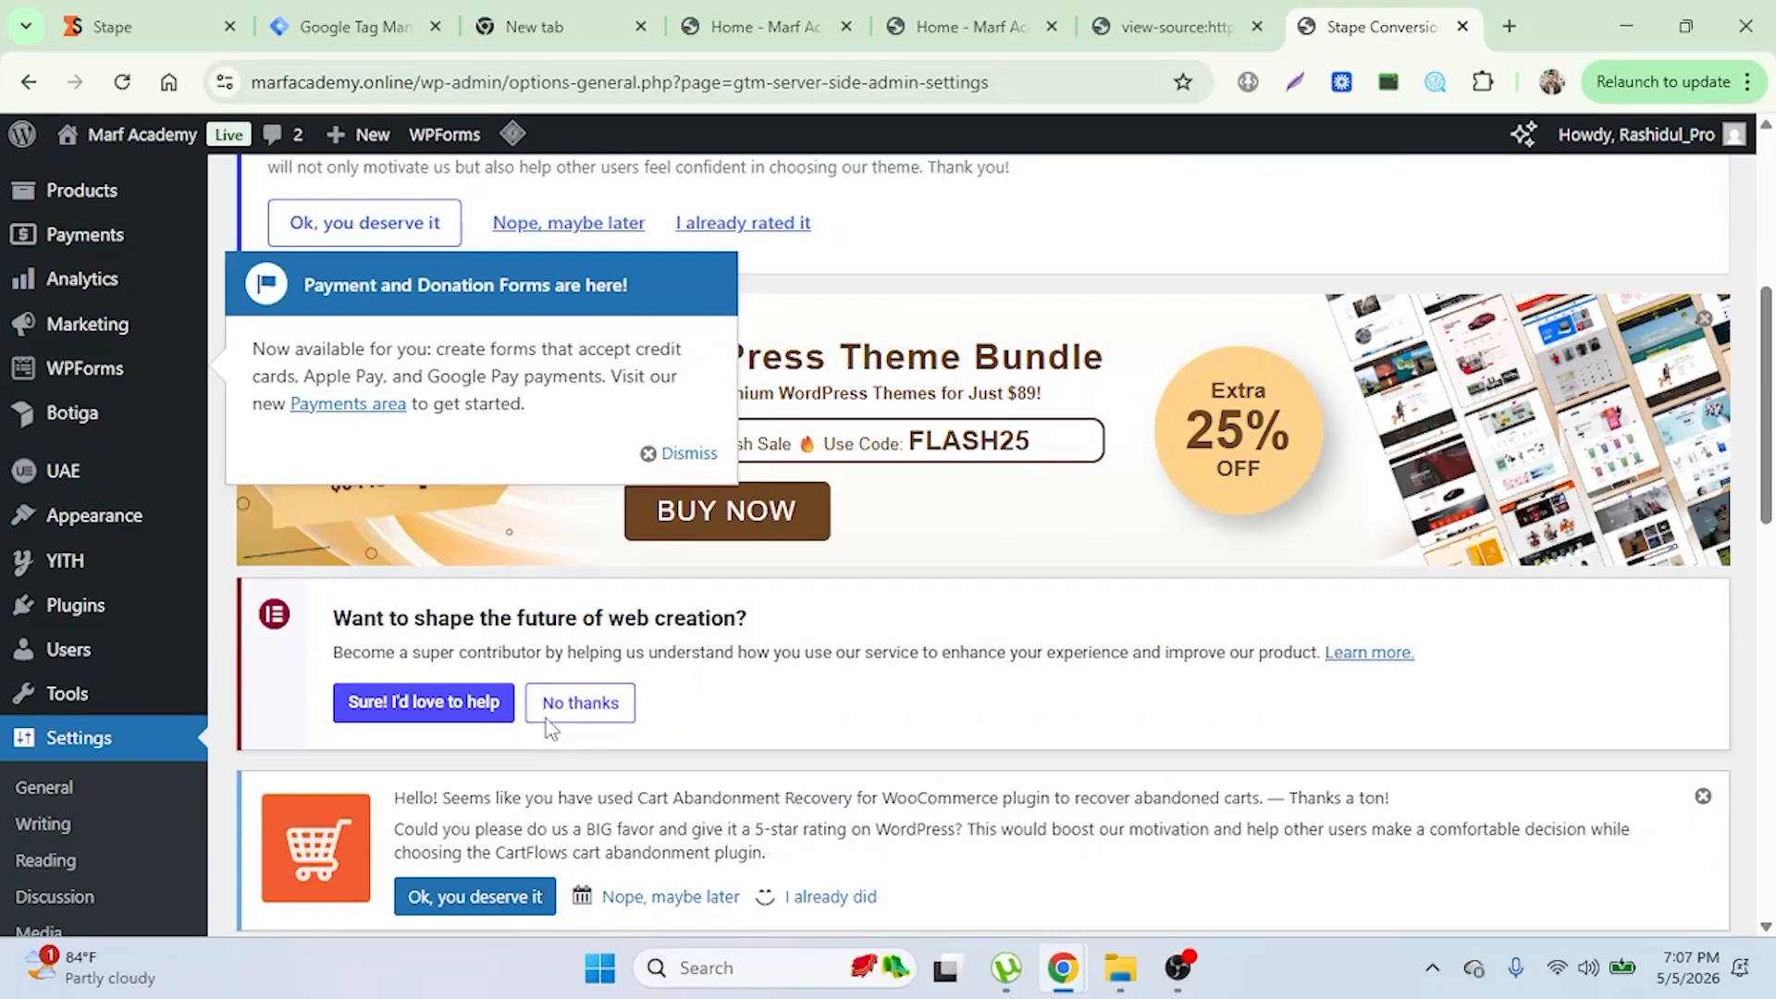
scroll(547, 717, down, 4)
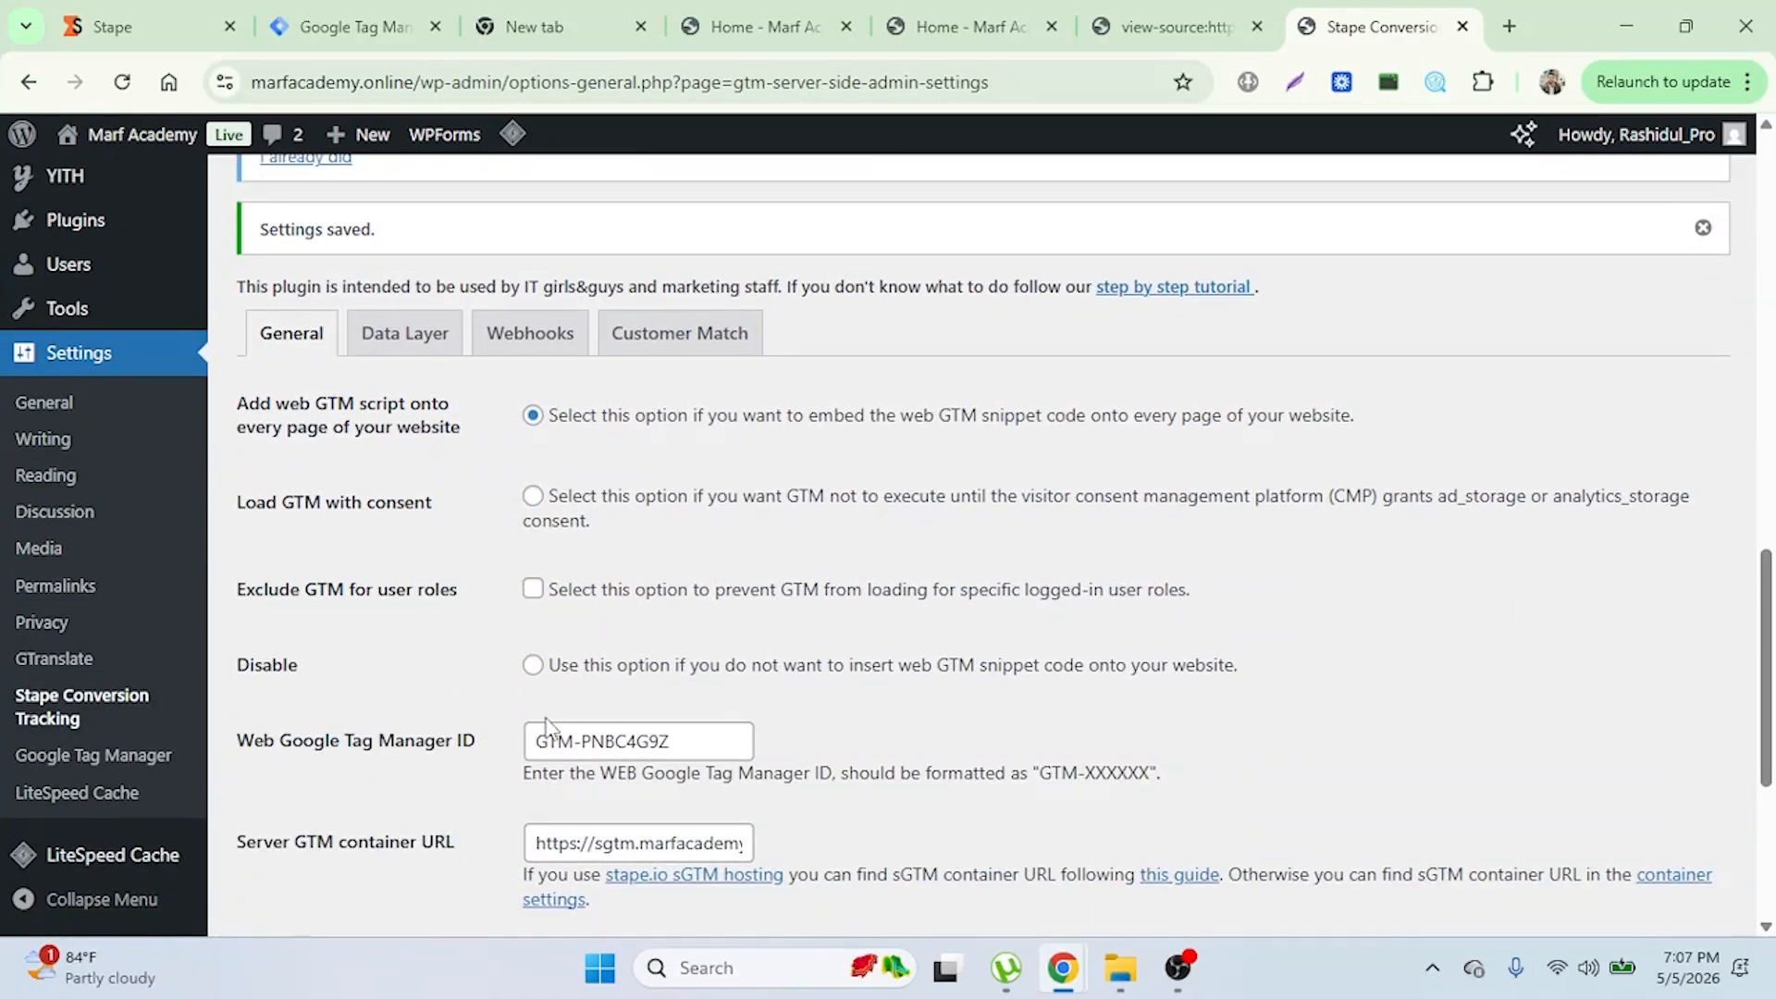
Step: Open the Stape Conversion Tracking plugin's Data Layer settings and go through the options there
click(413, 364)
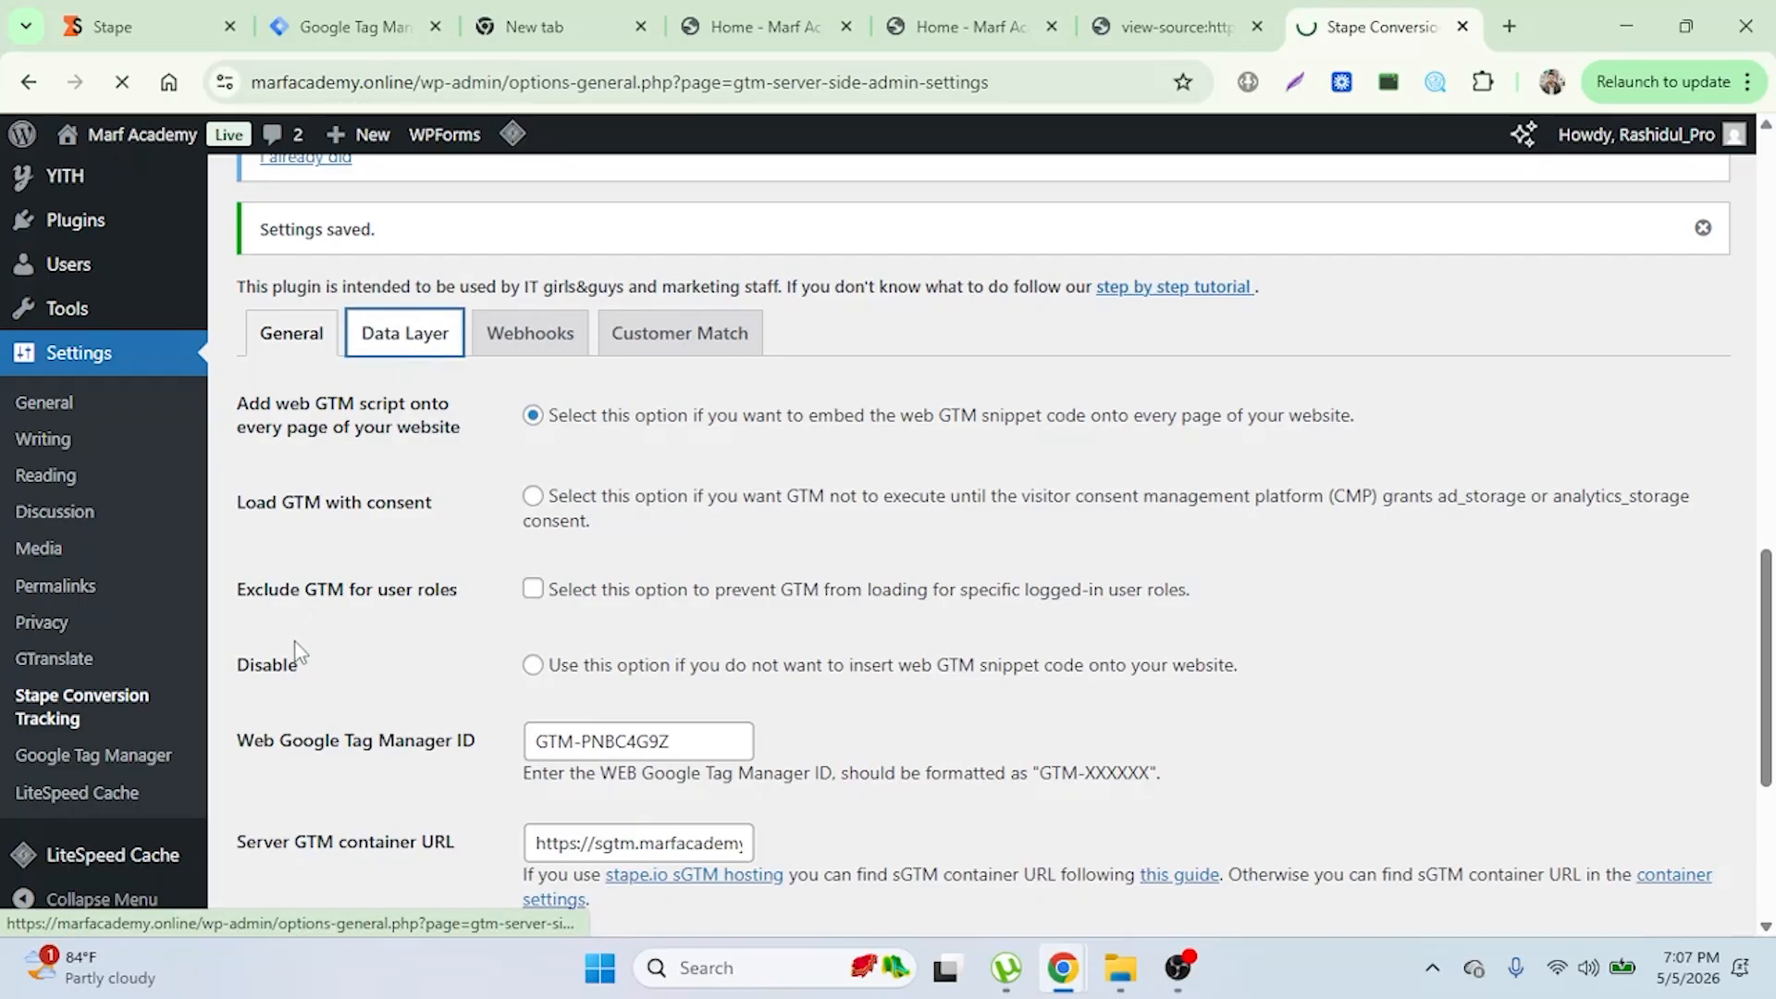
scroll(485, 640, down, 10)
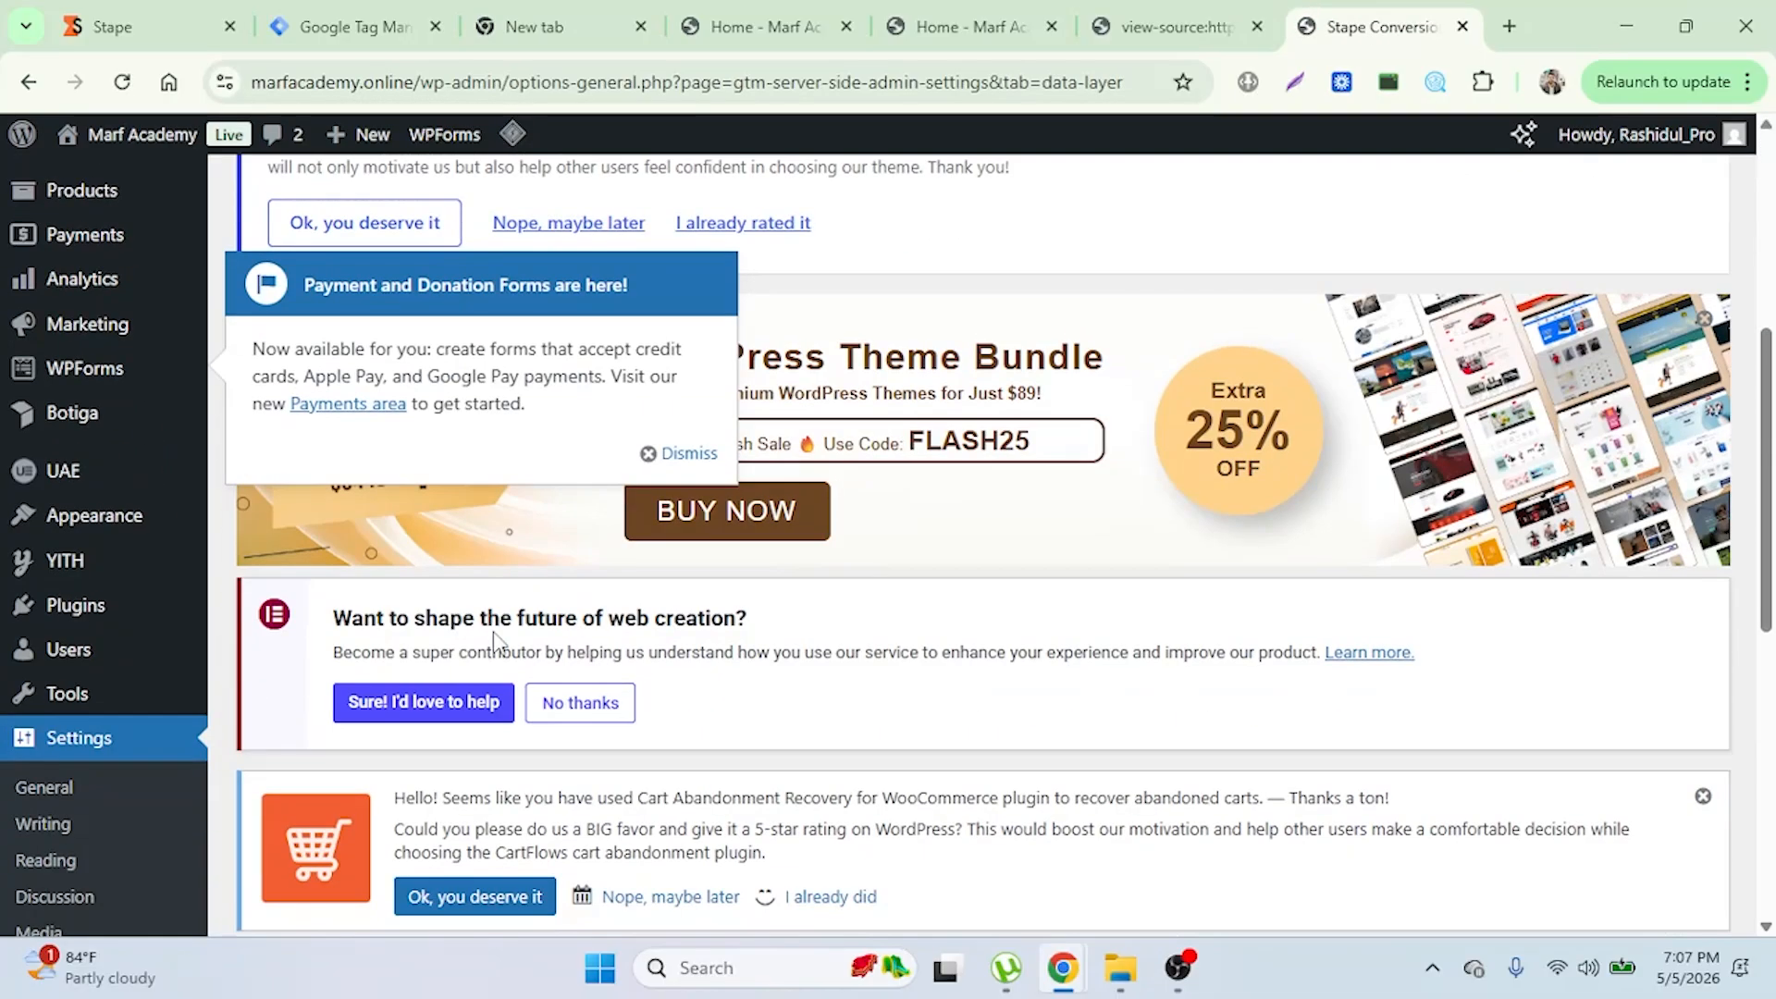
scroll(497, 644, down, 1)
click(266, 805)
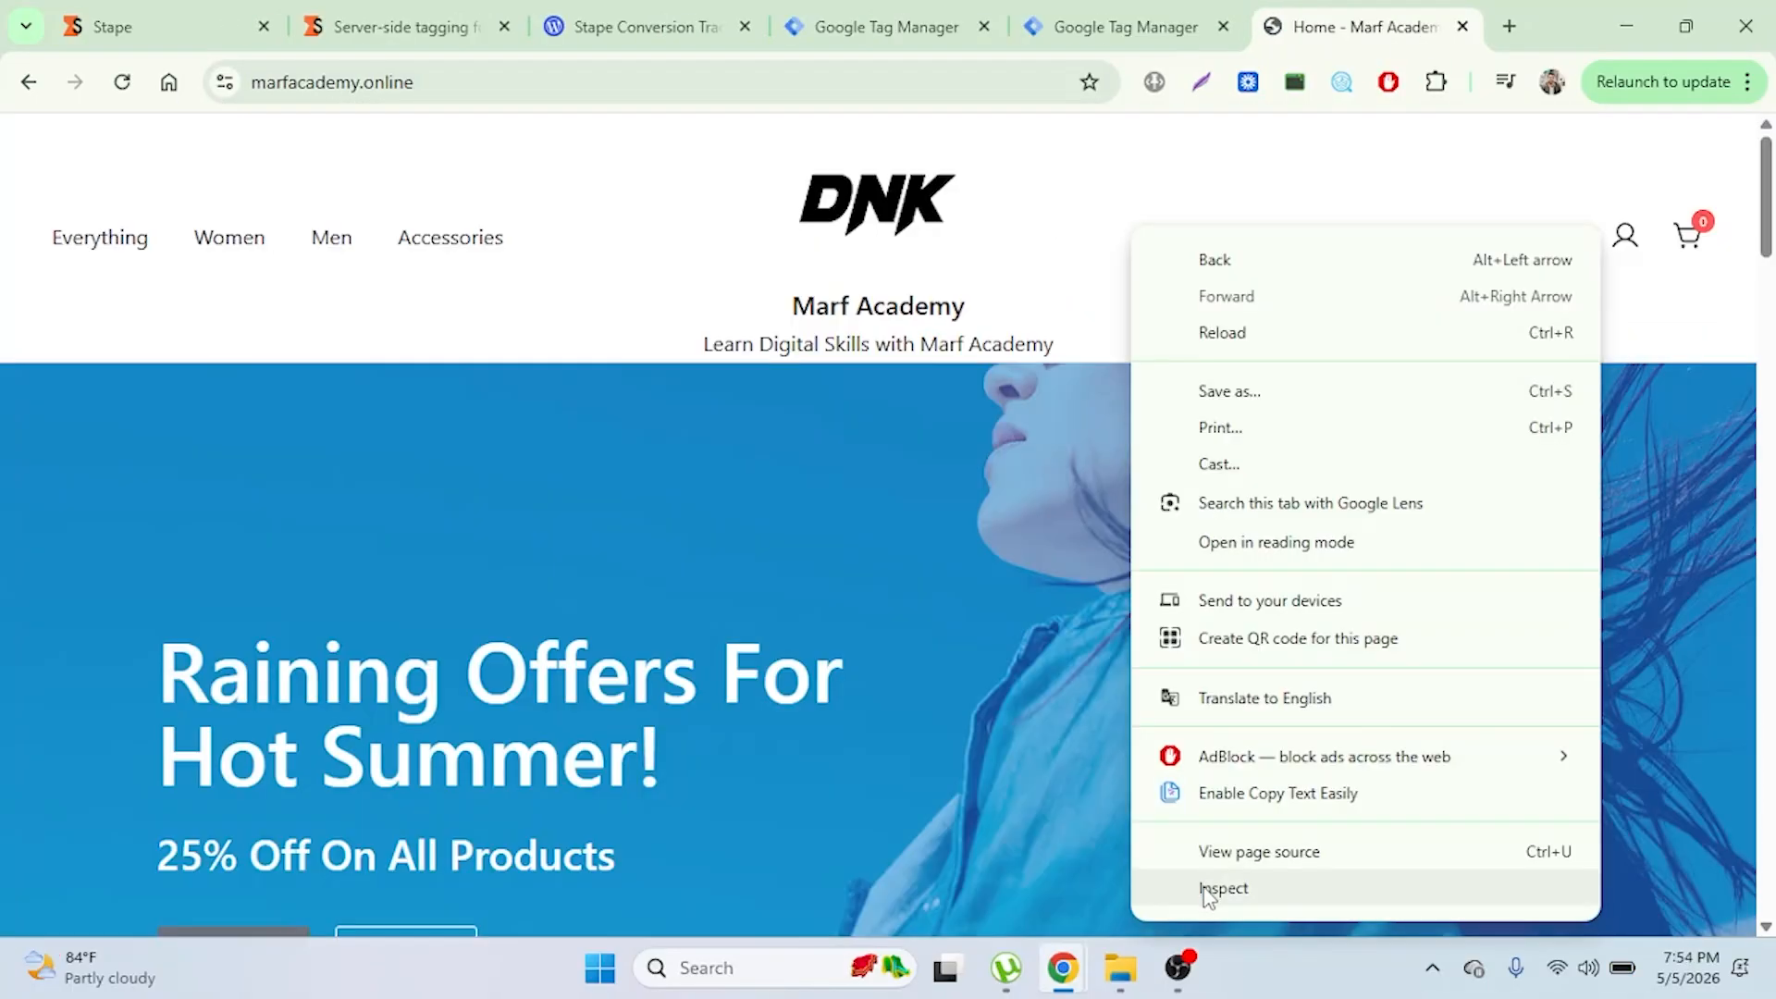
Step: Open the page source of the Marf Academy homepage and search it for gtm.js
click(1203, 850)
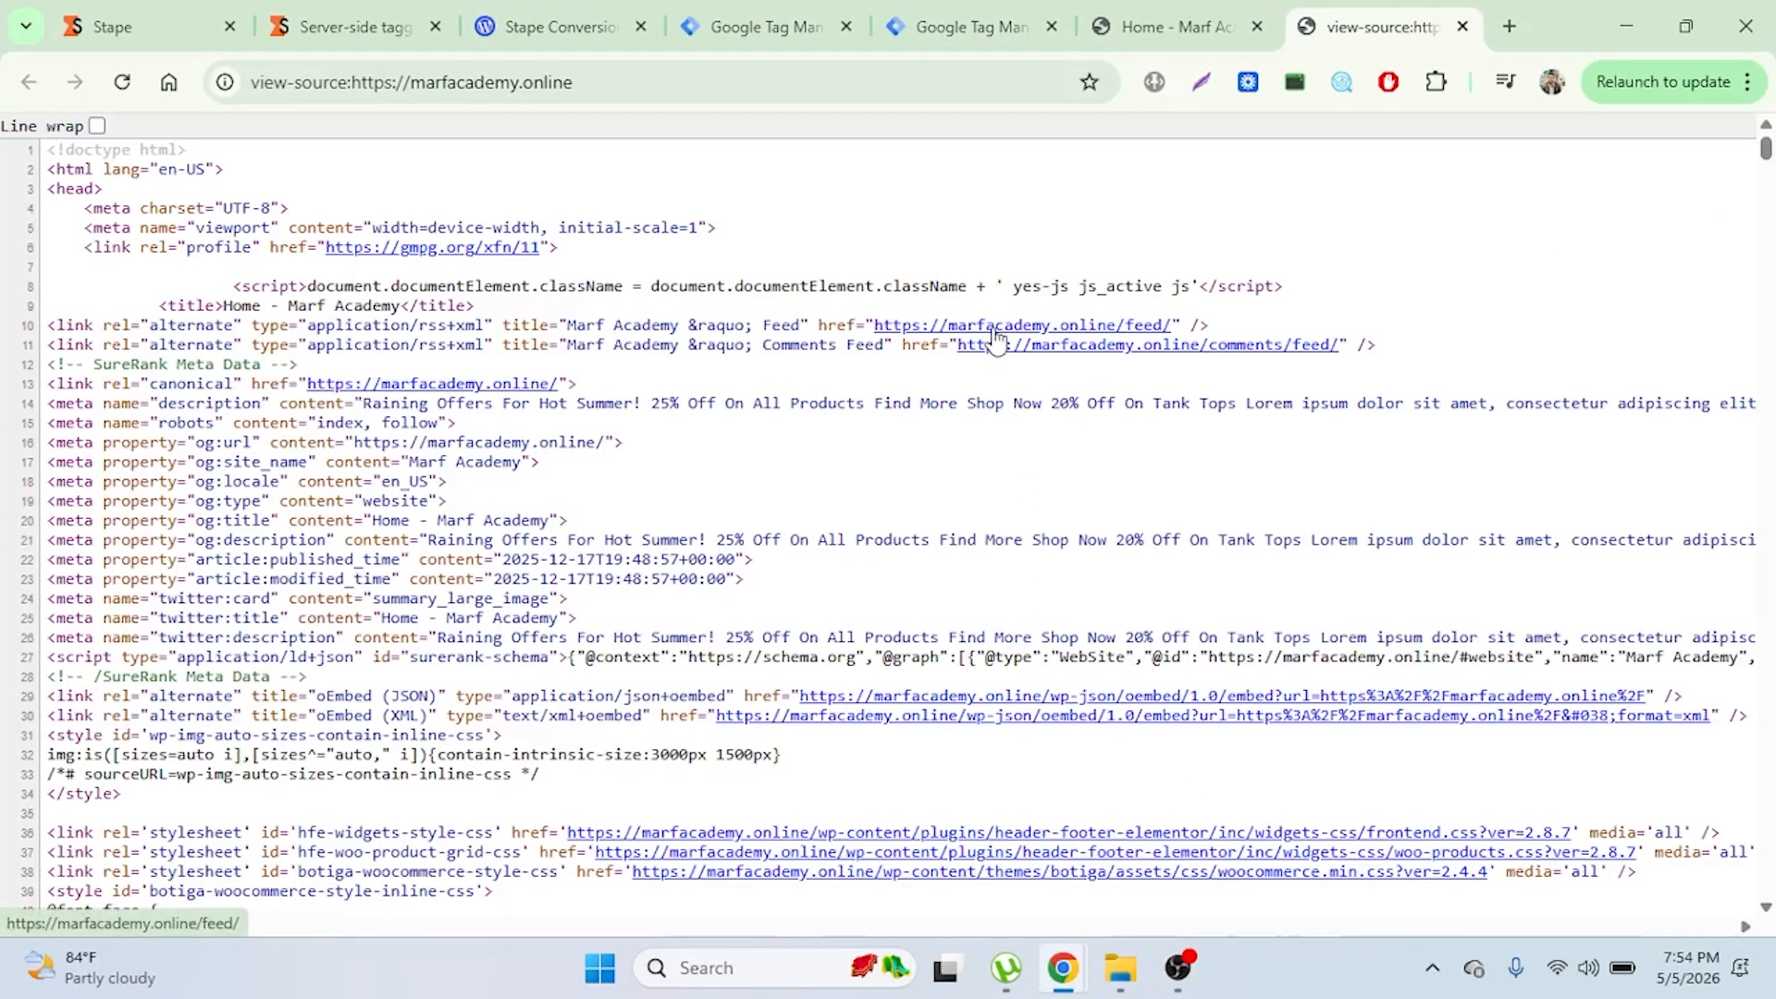
key(ctrl+f)
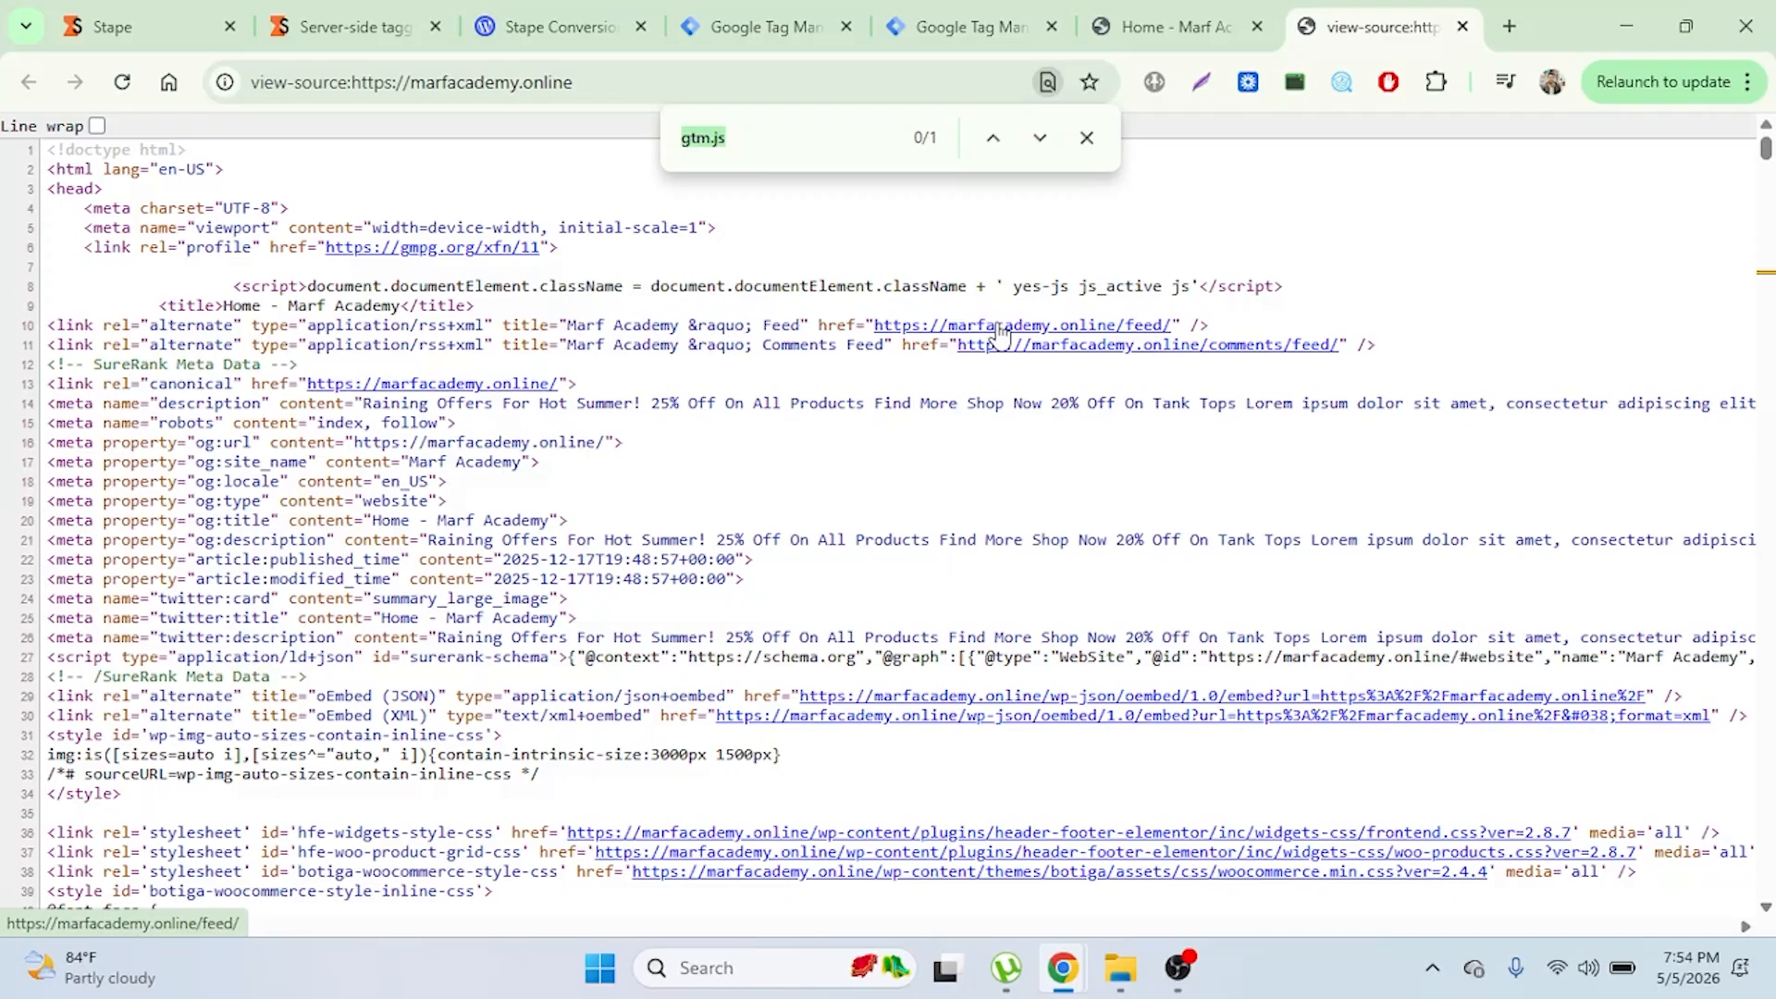
key(Return)
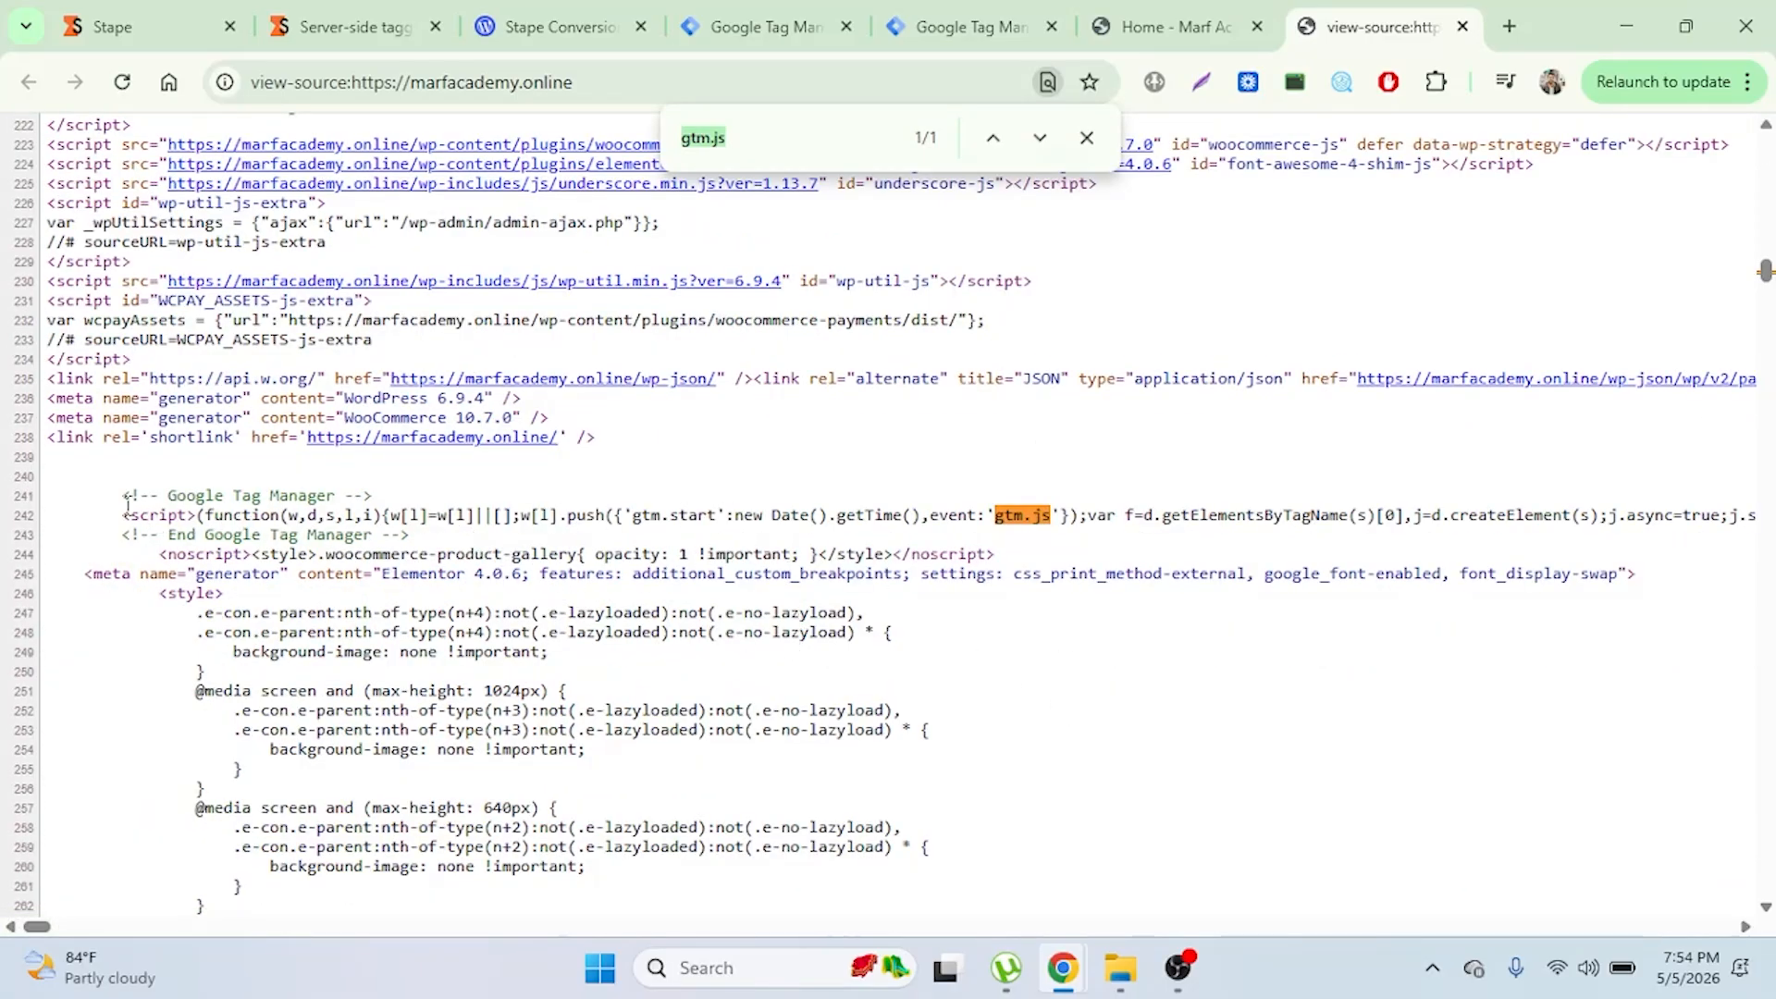
Step: Highlight the Google Tag Manager snippet in the page source and examine its script URL through to the end of the line
drag(127, 500, 1093, 543)
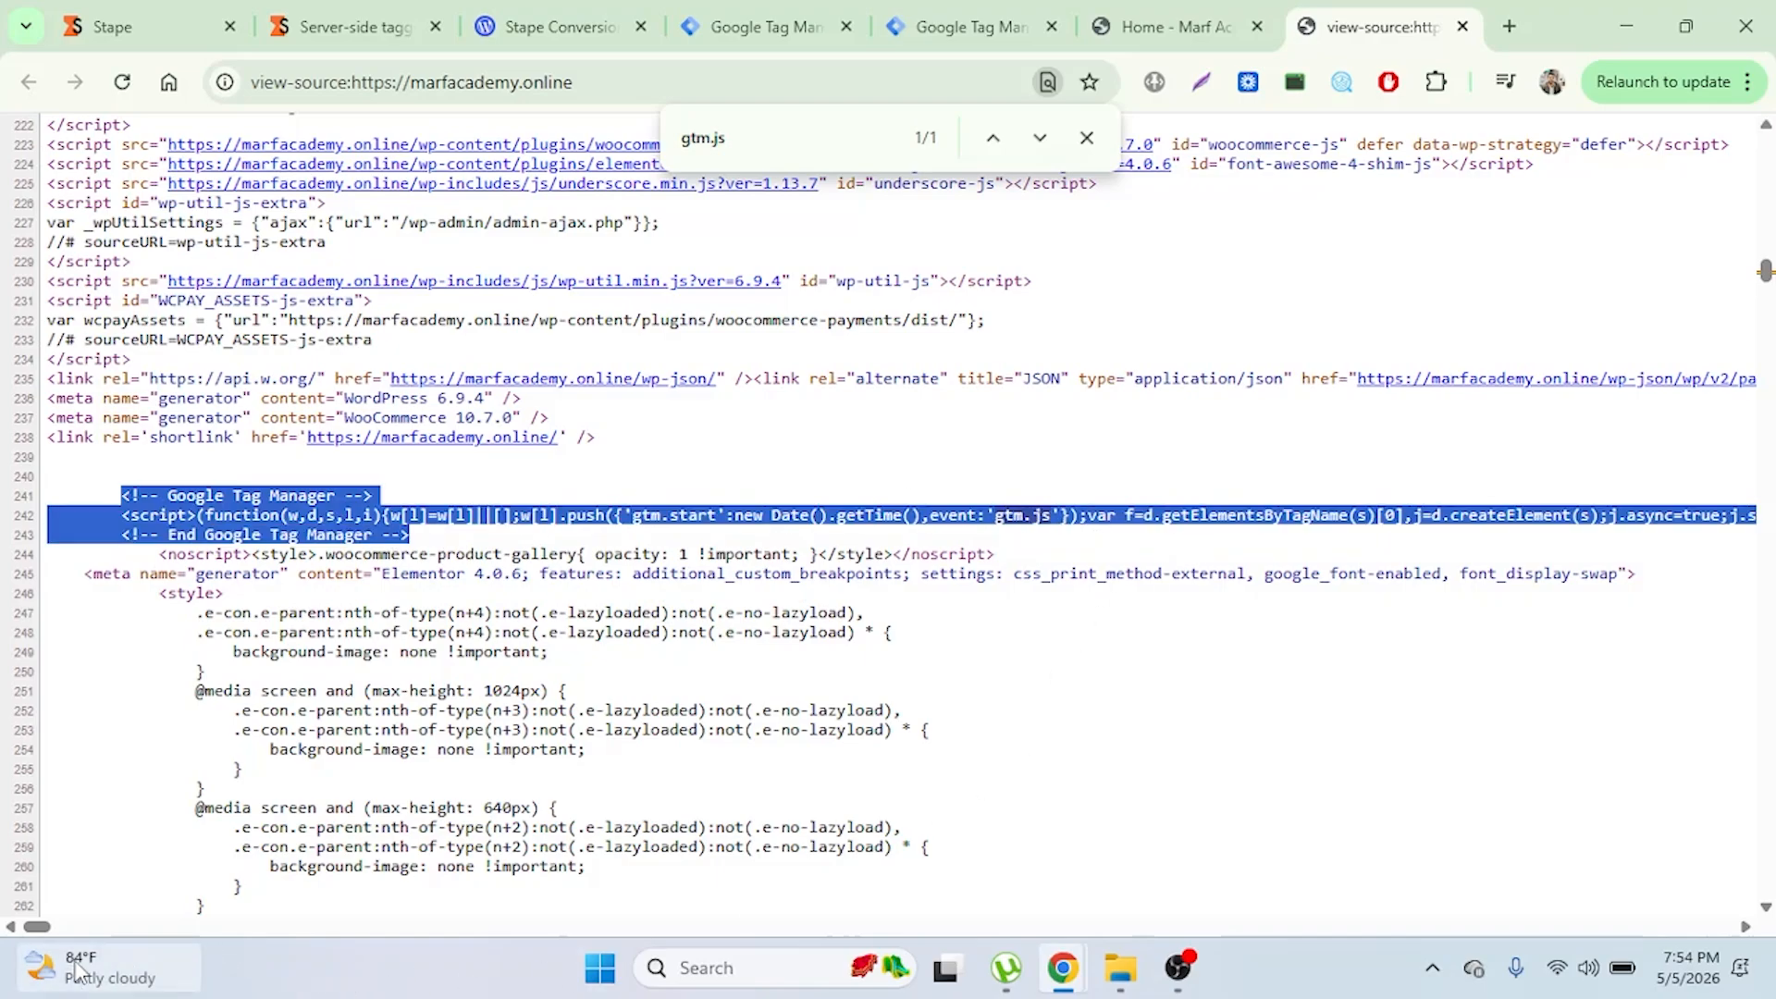
click(1744, 928)
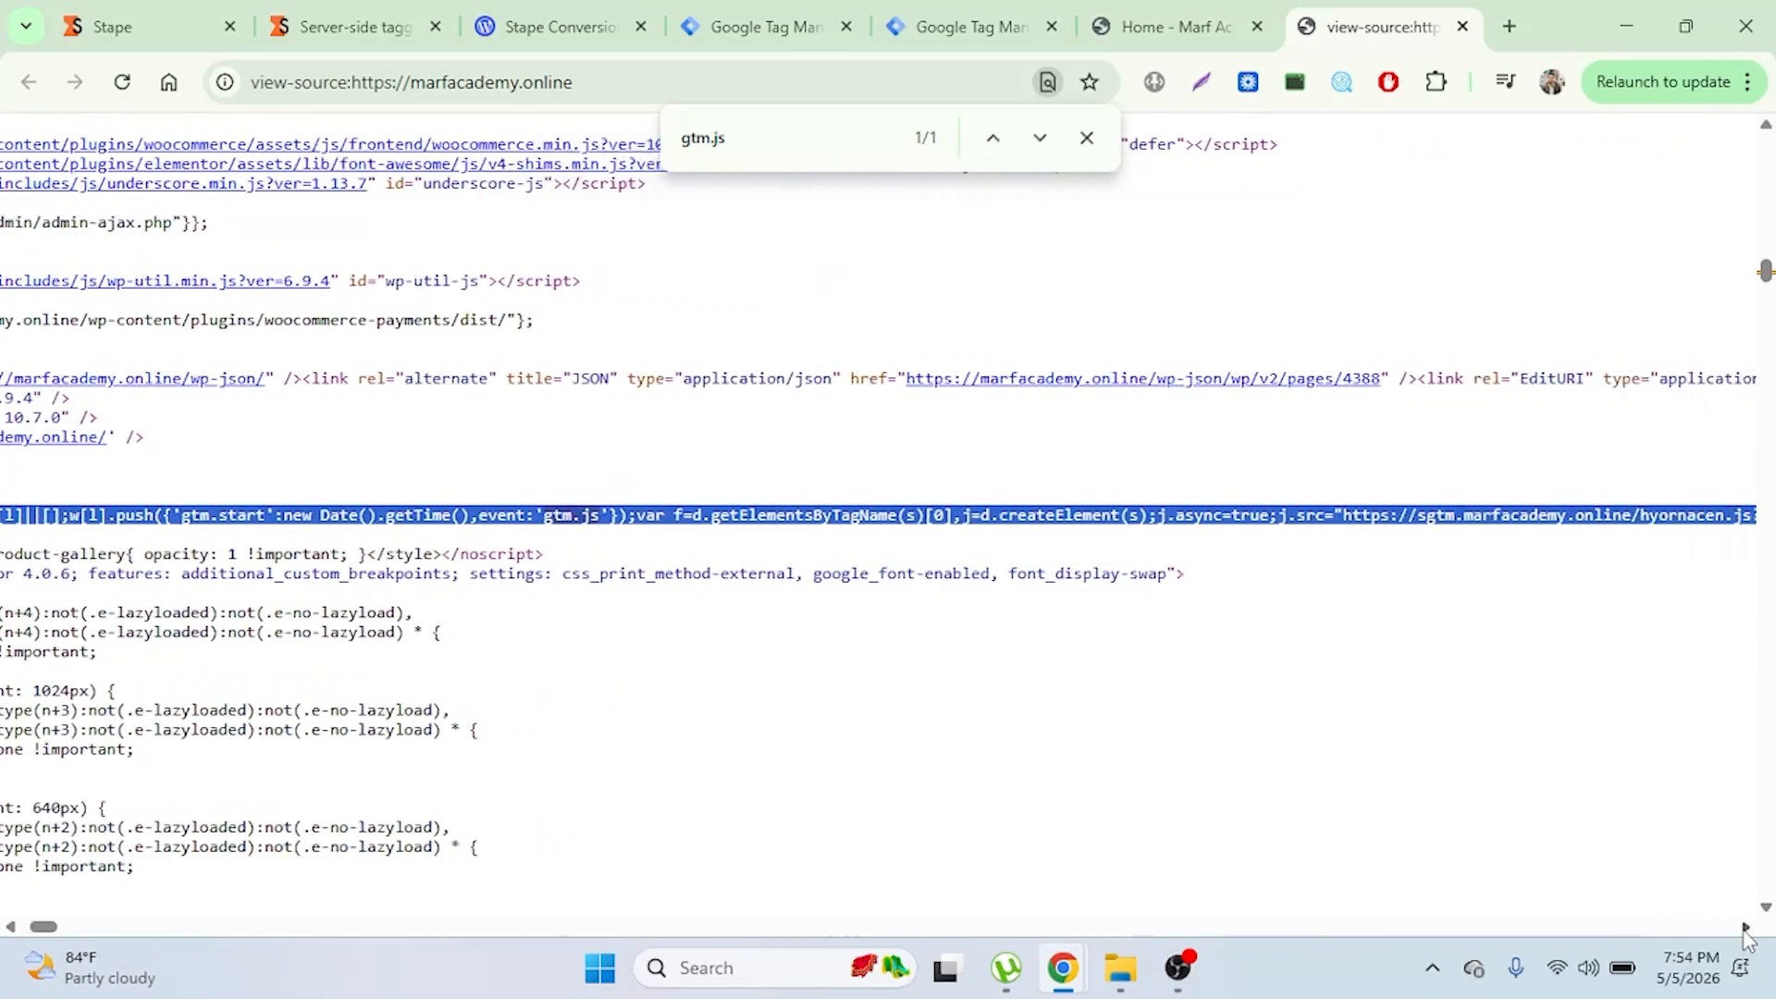
scroll(1746, 934, right, 8)
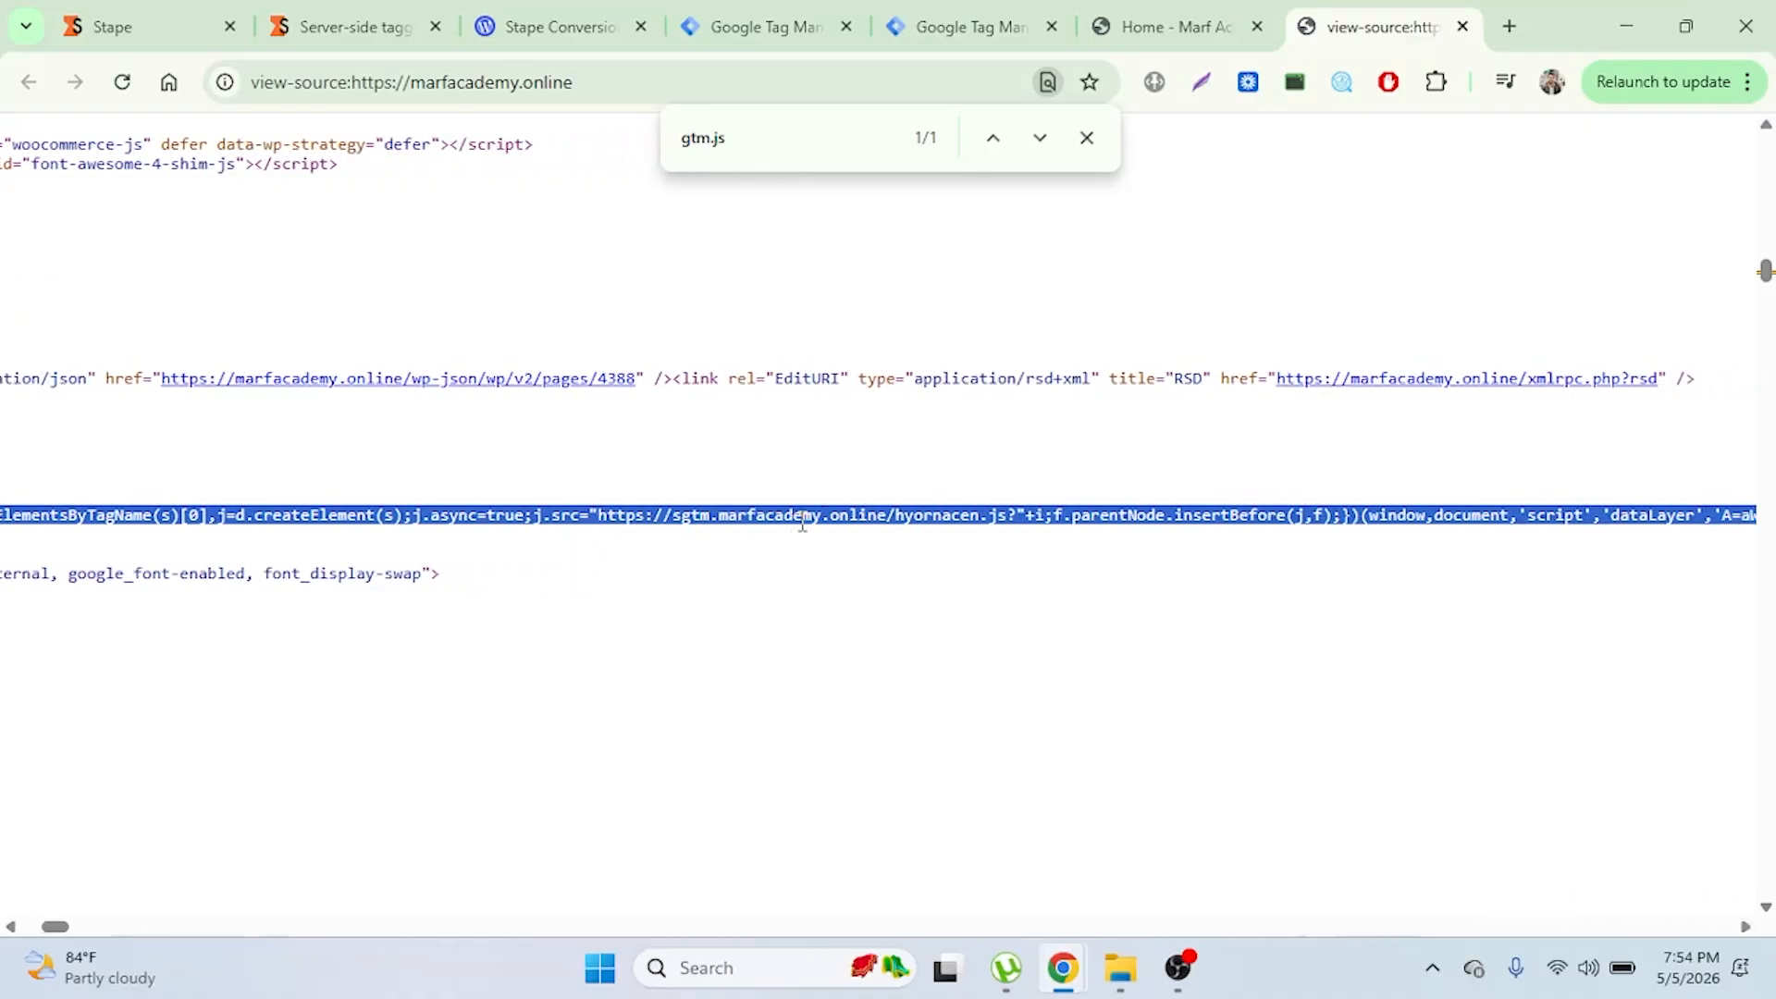
click(1745, 927)
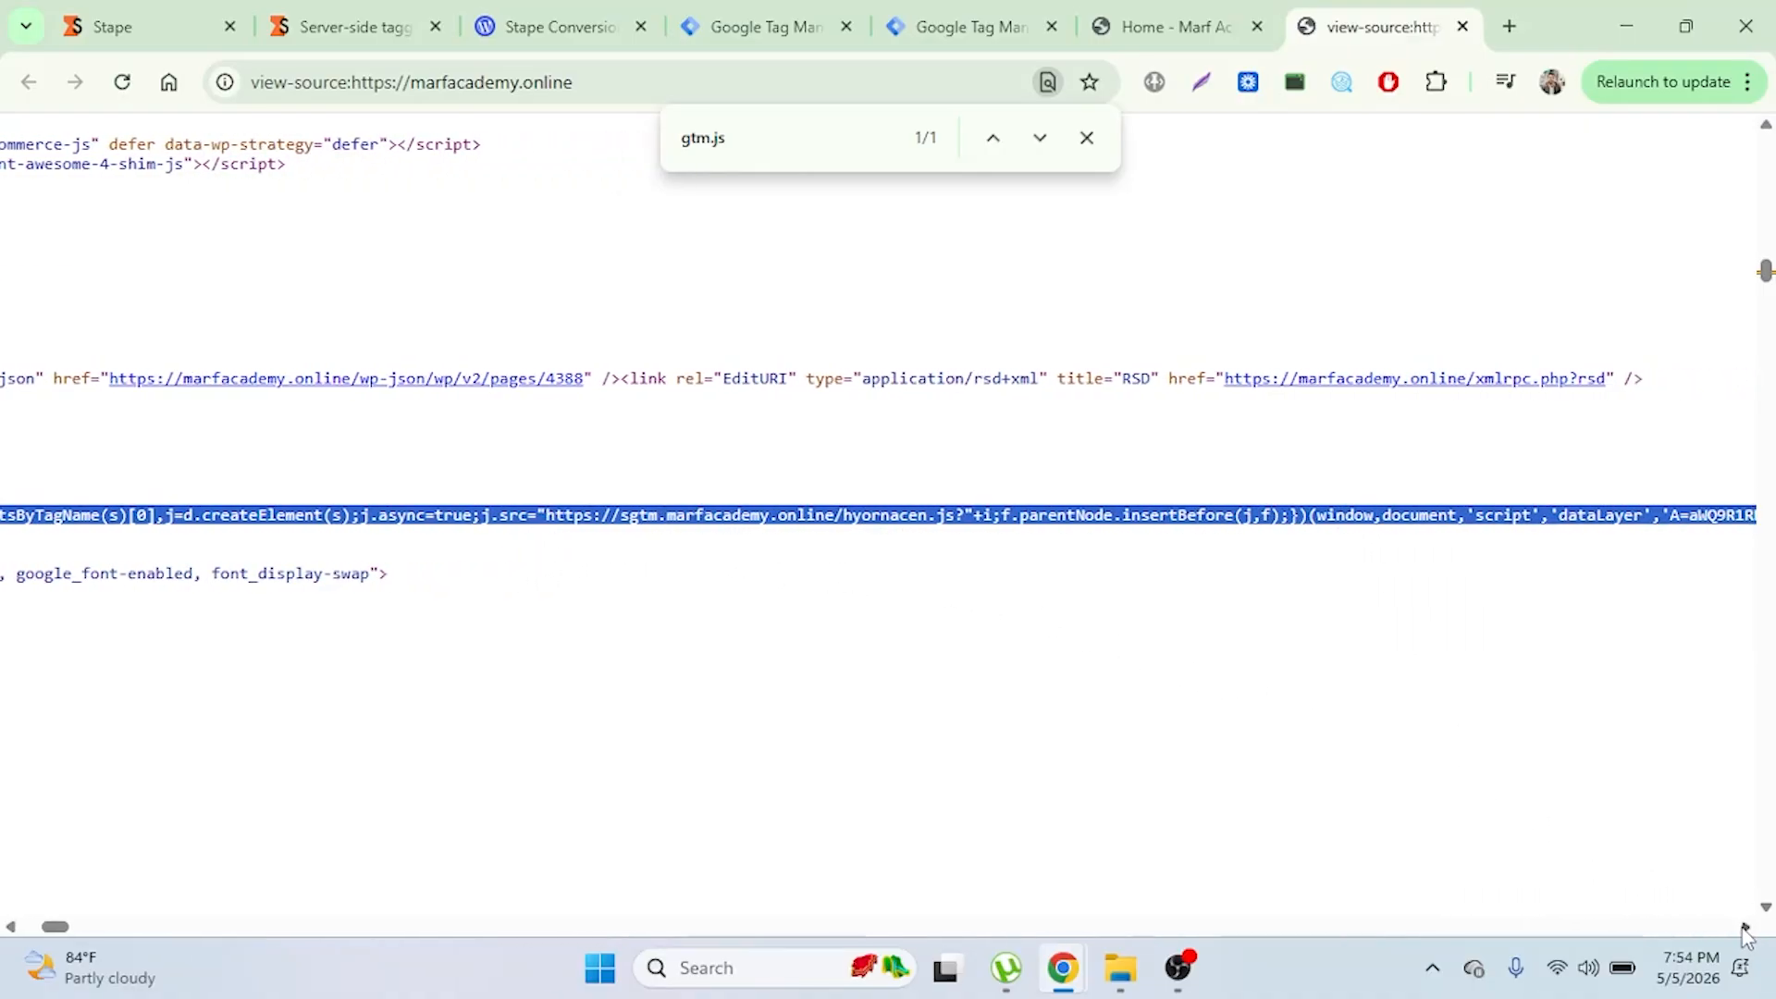
click(1745, 928)
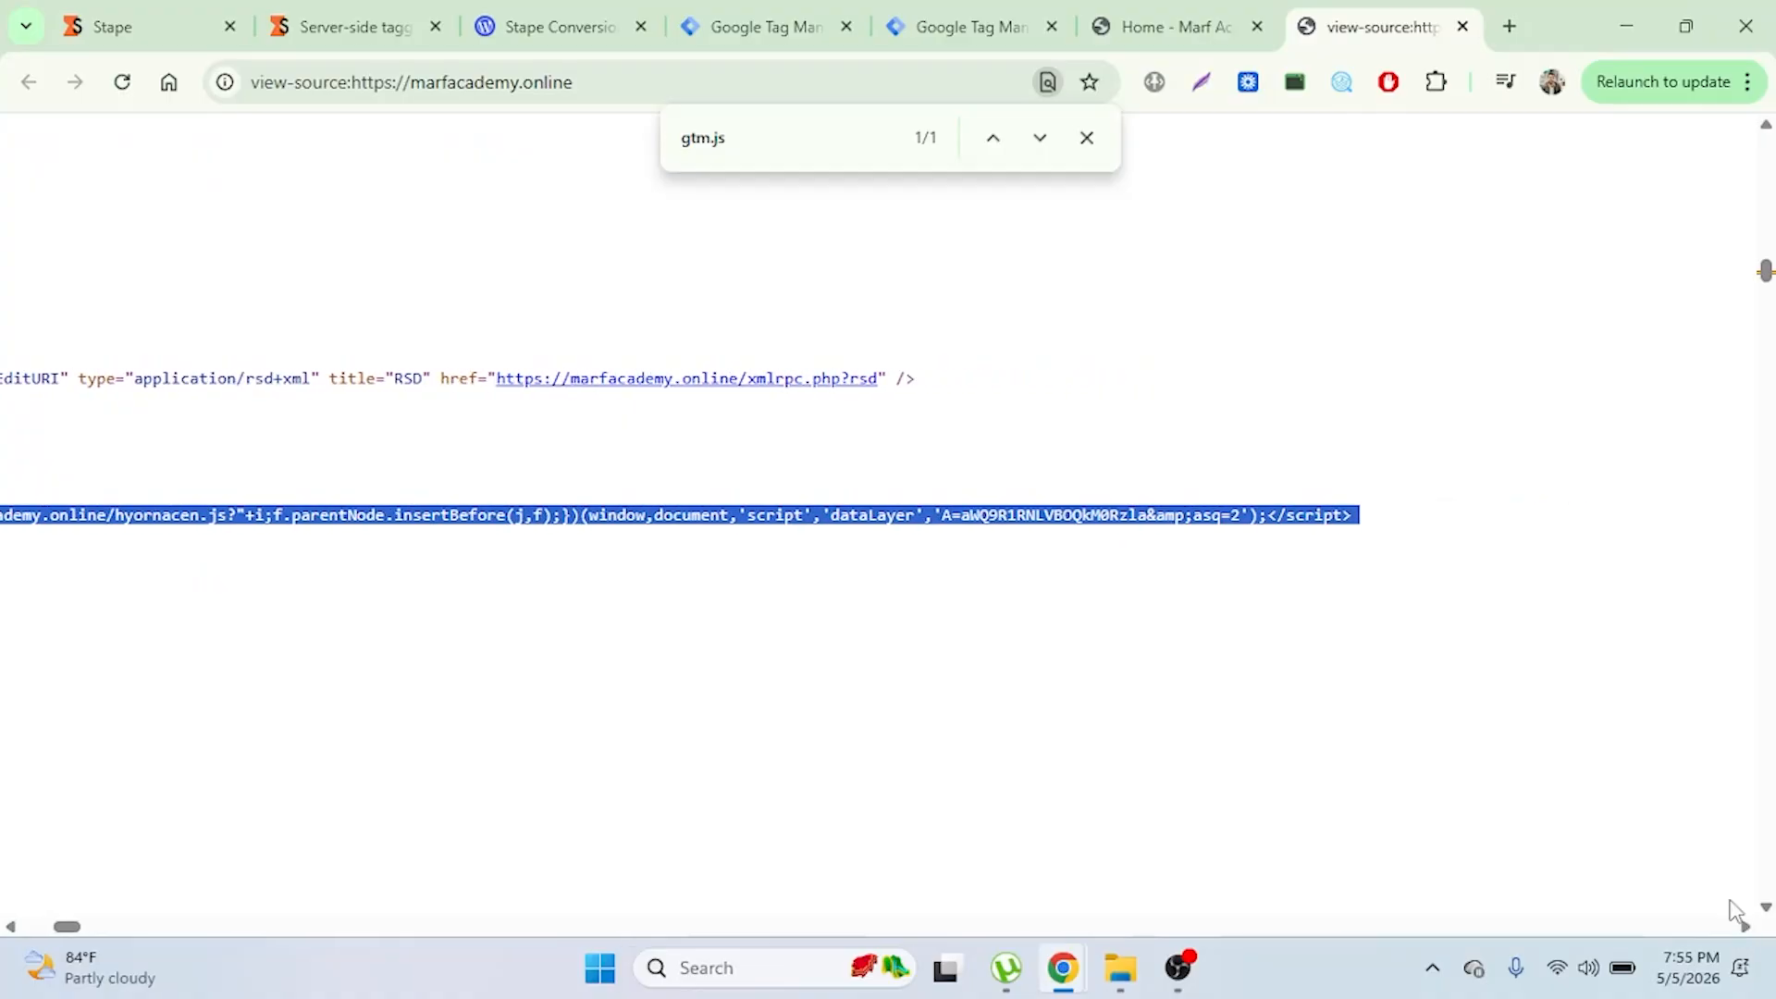
Step: Inspect the Marf Academy homepage's network activity, reloading the page with the requests filtered by gtm
click(1200, 26)
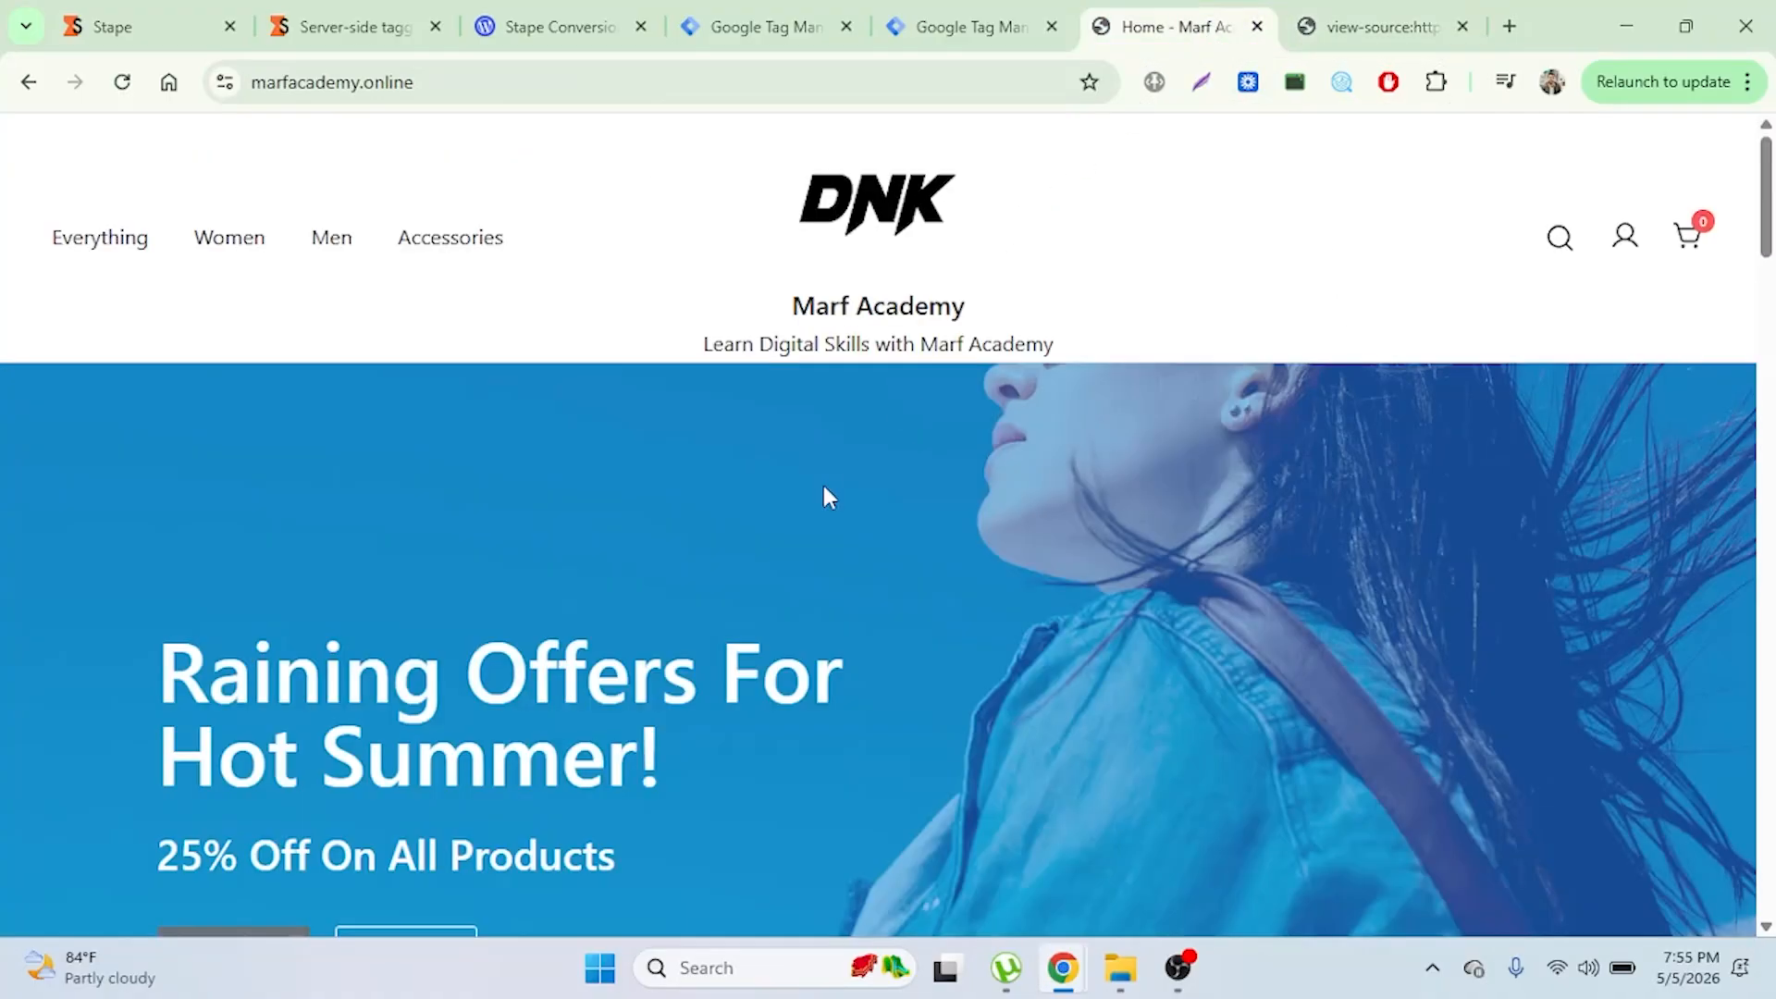
right_click(1027, 167)
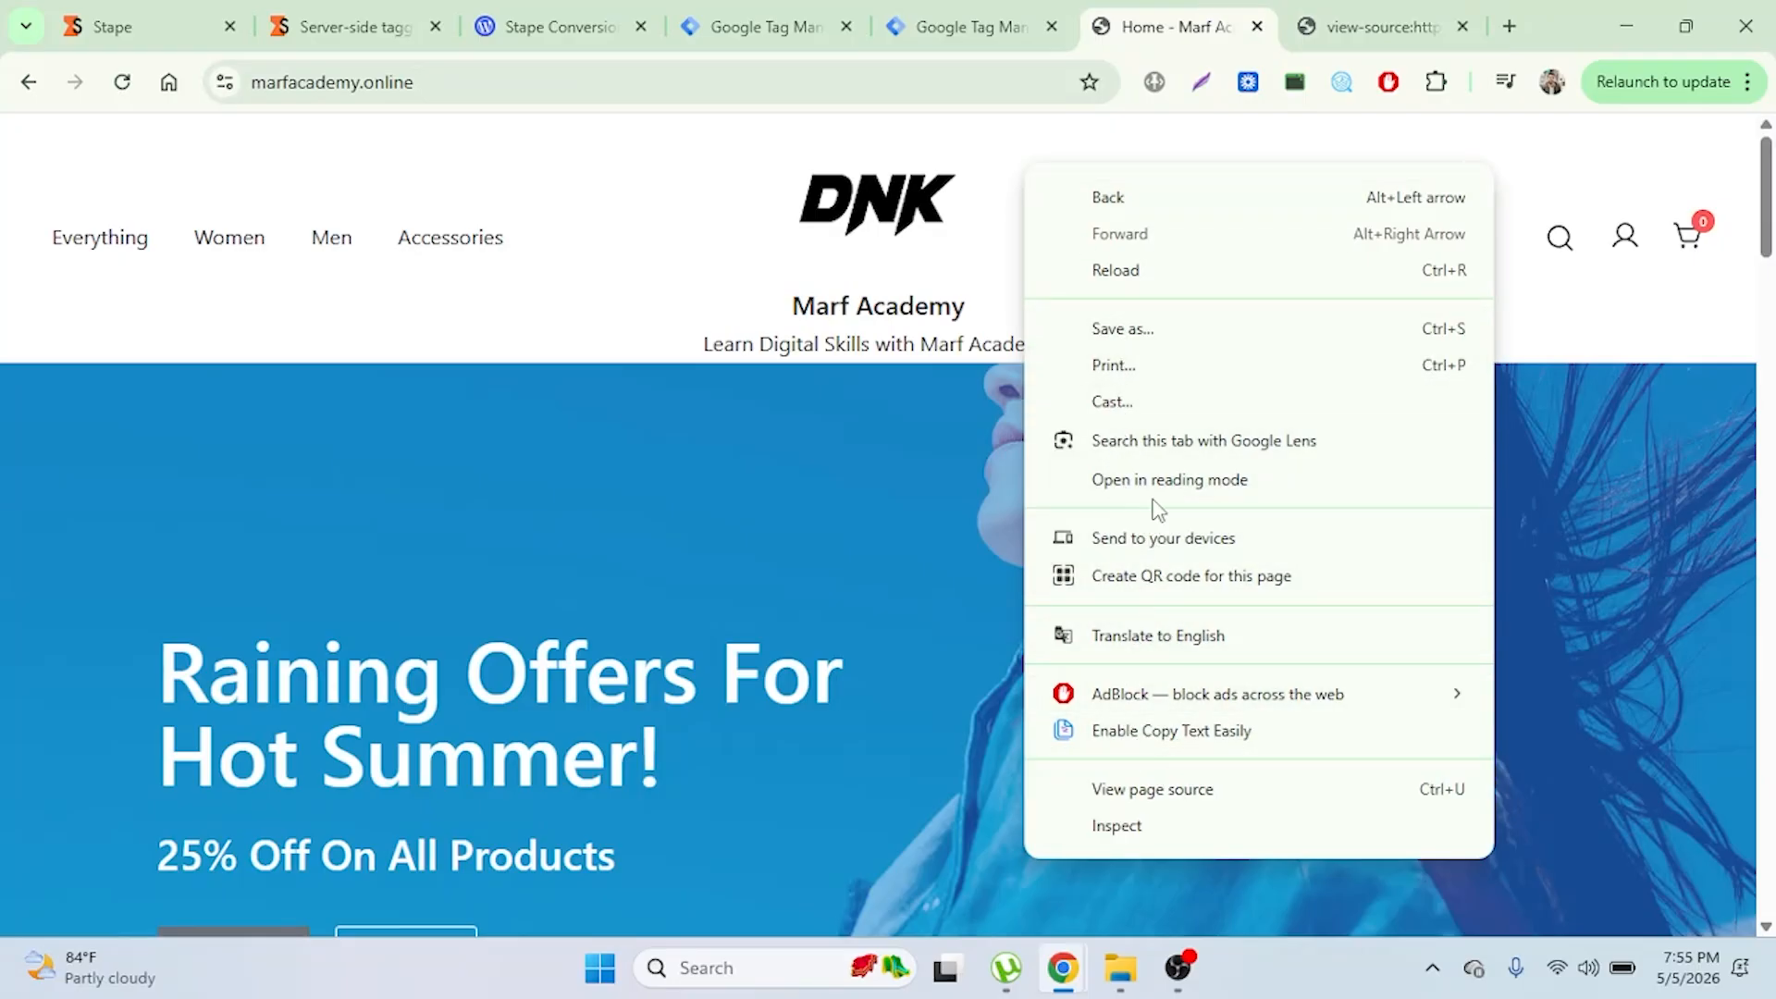
click(1136, 826)
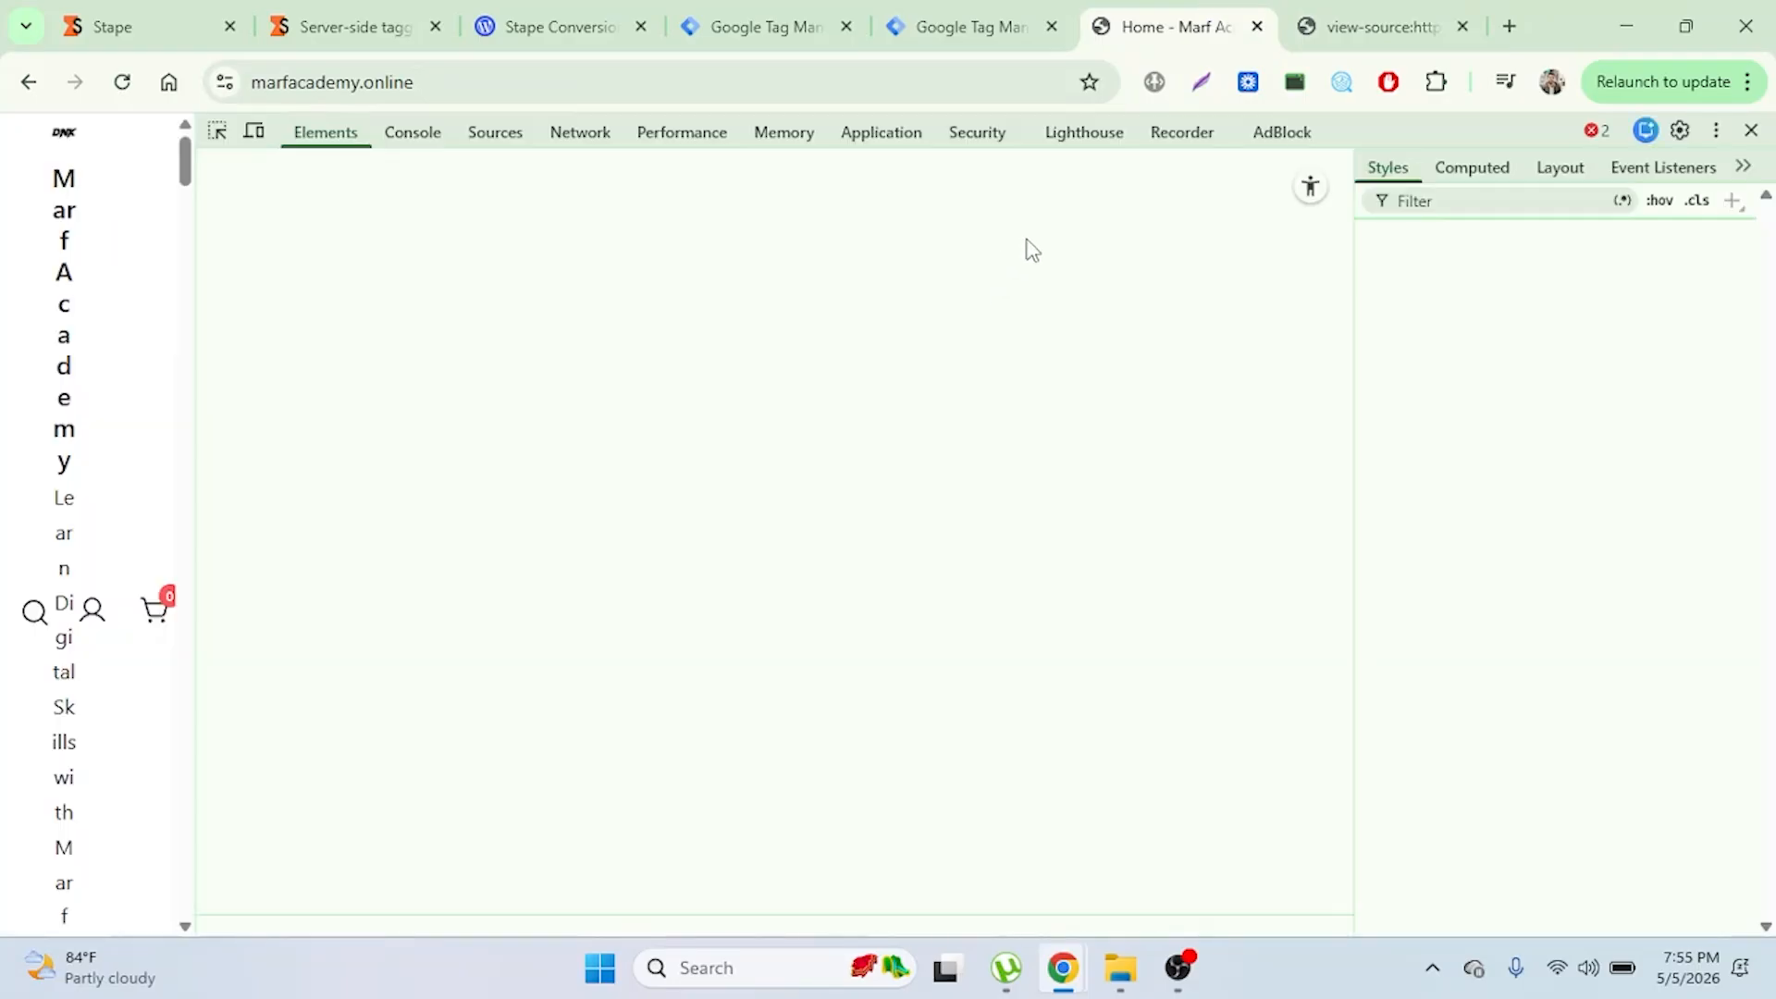
click(582, 137)
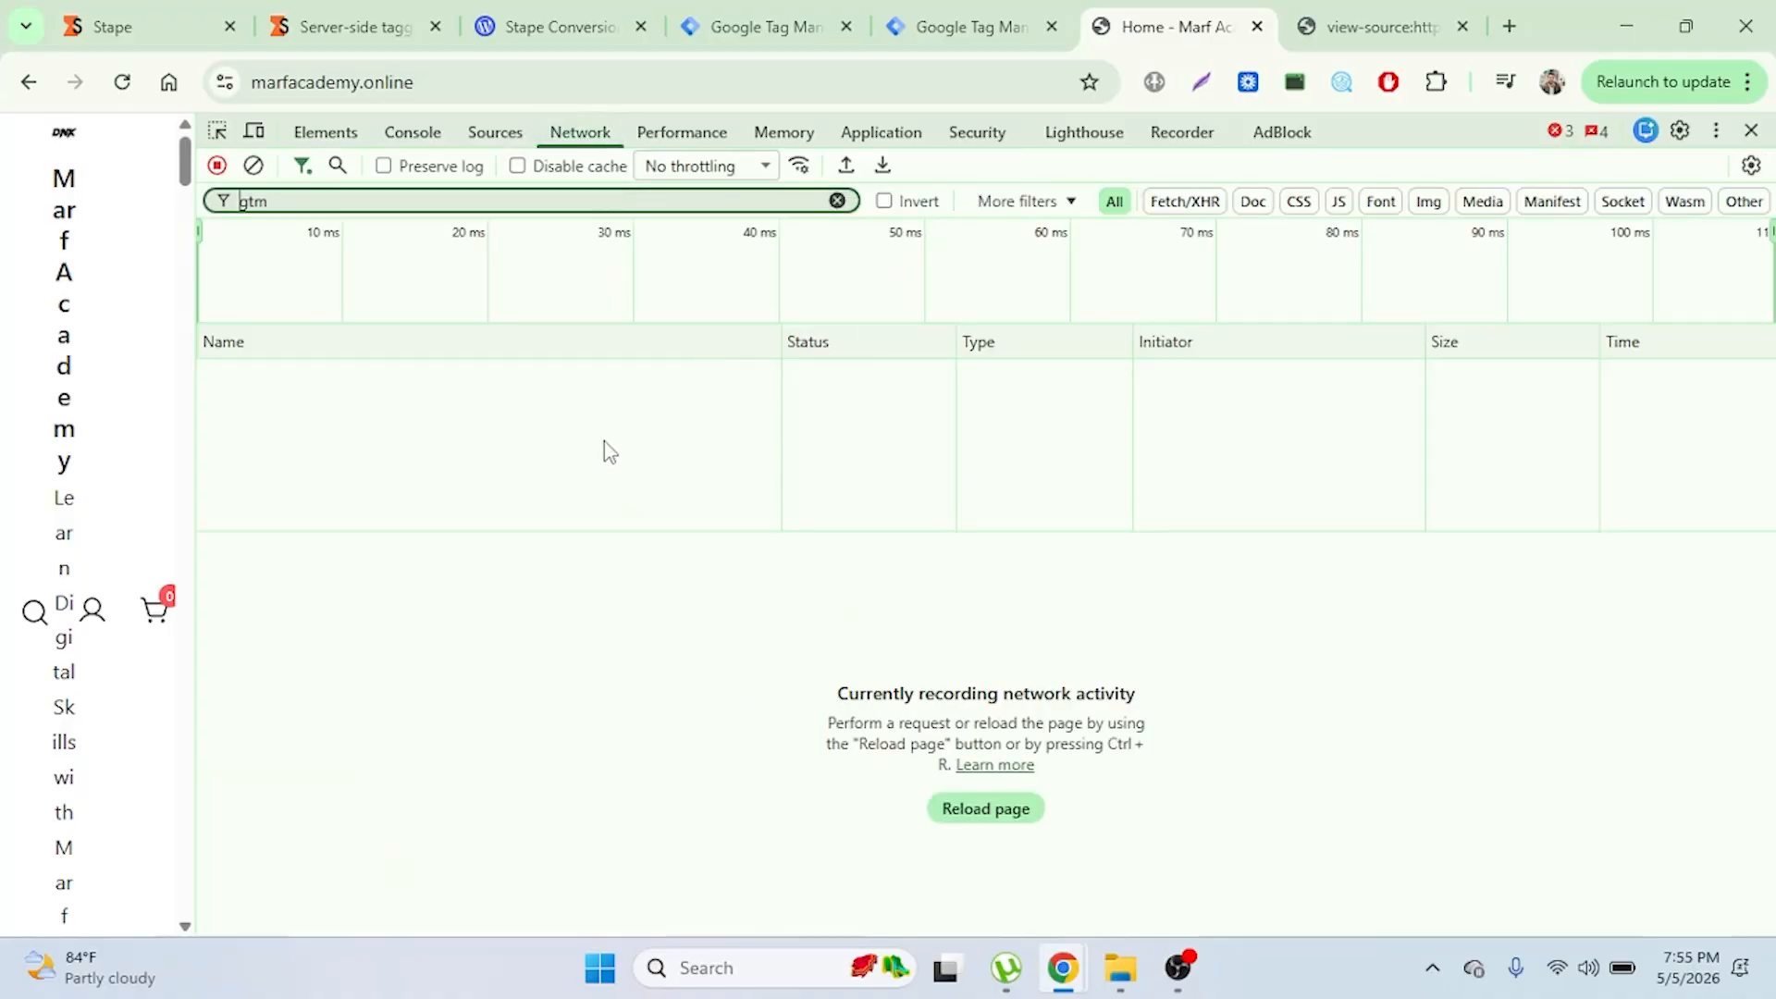
click(965, 810)
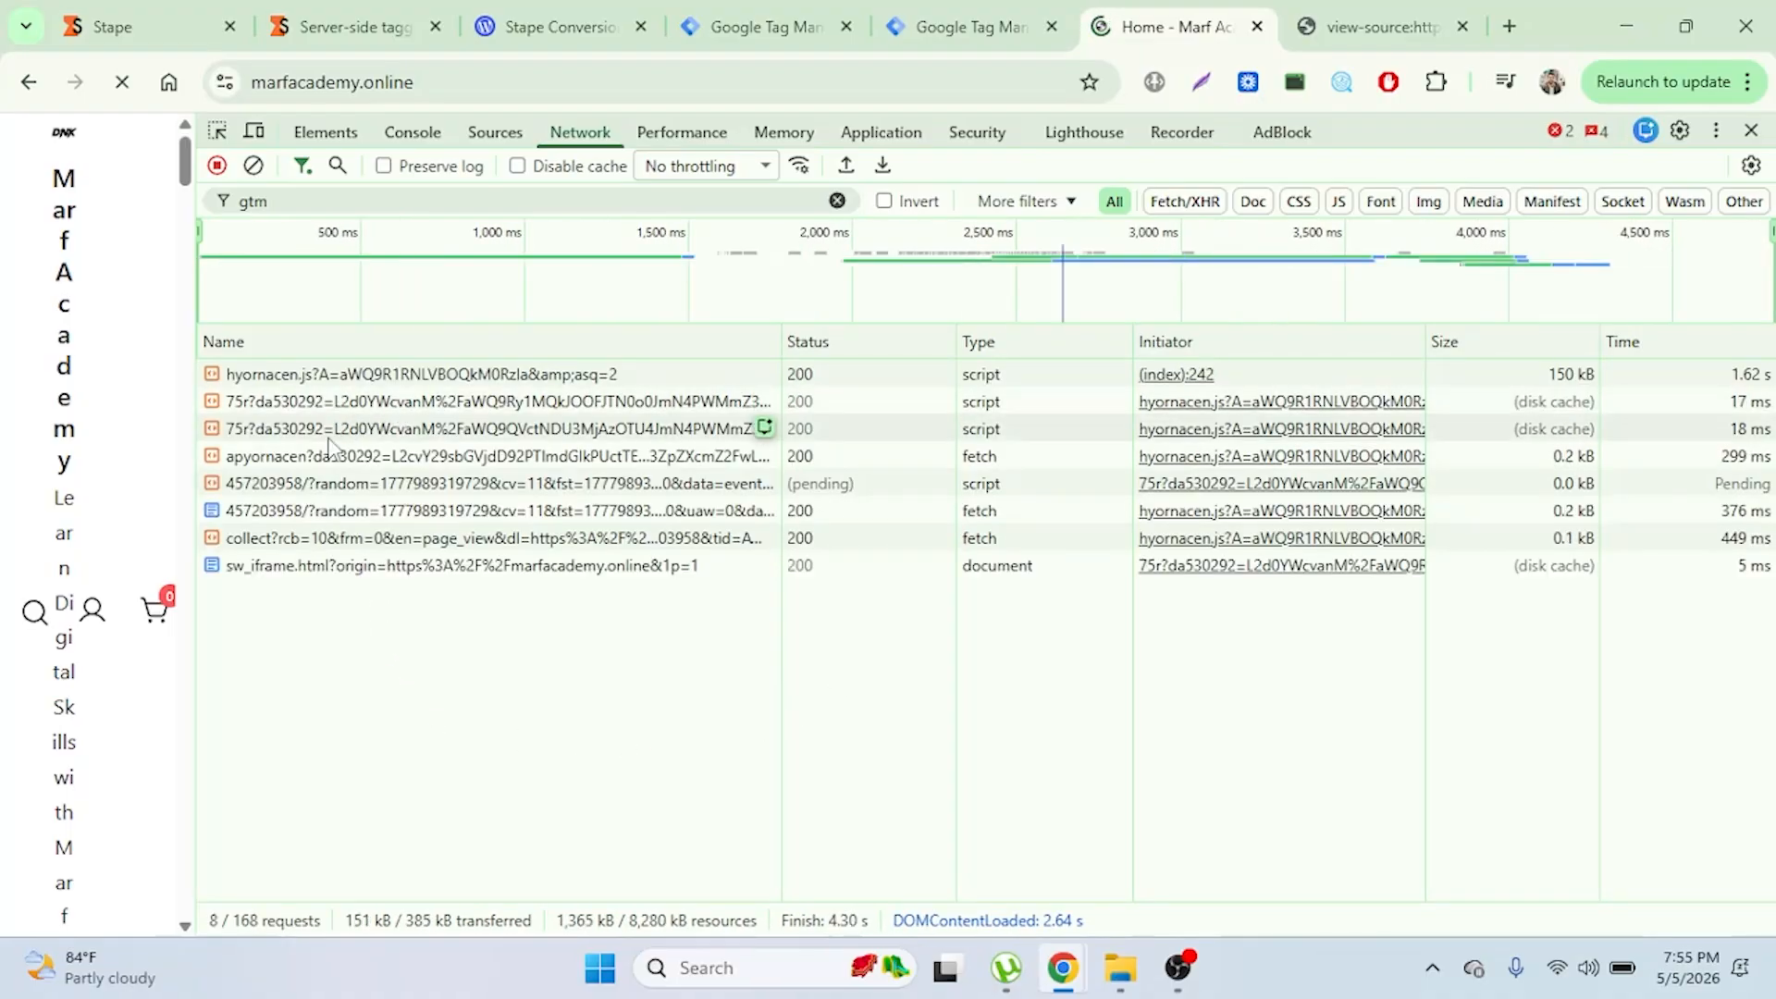
Step: Examine the hyornacen.js request's URL and AdBlock's blocking status for the site, then return to the page source
click(430, 374)
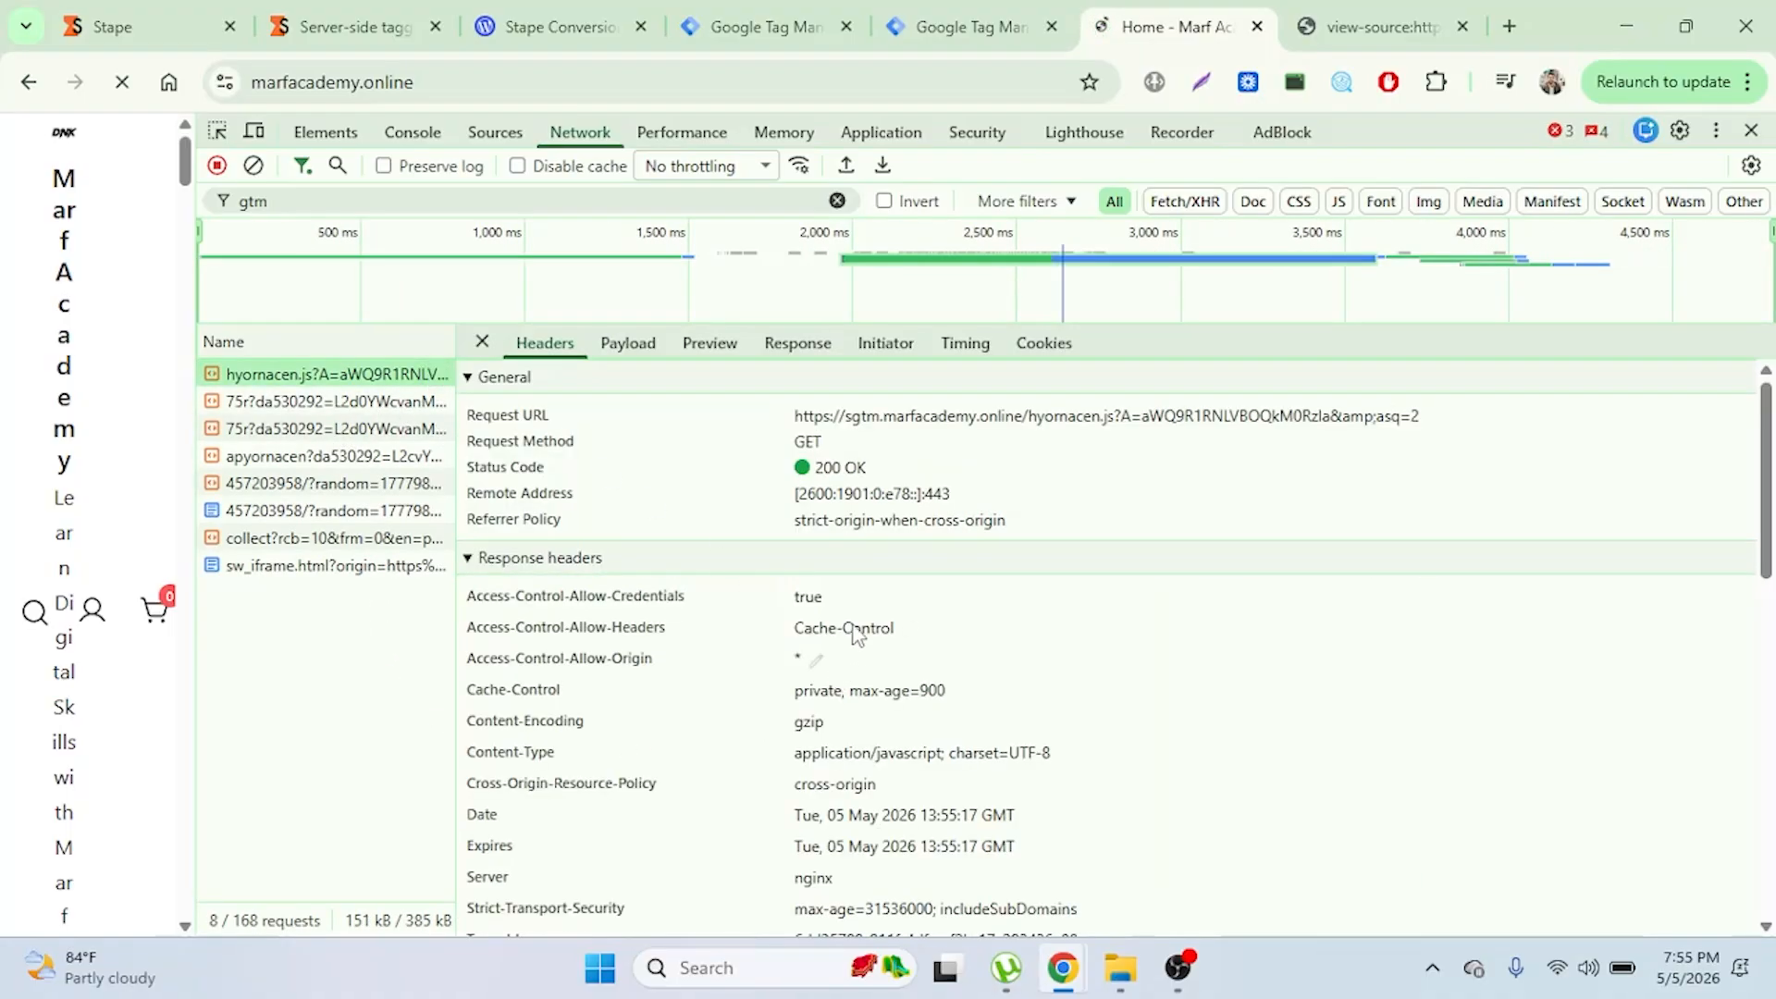
drag(789, 424, 1446, 437)
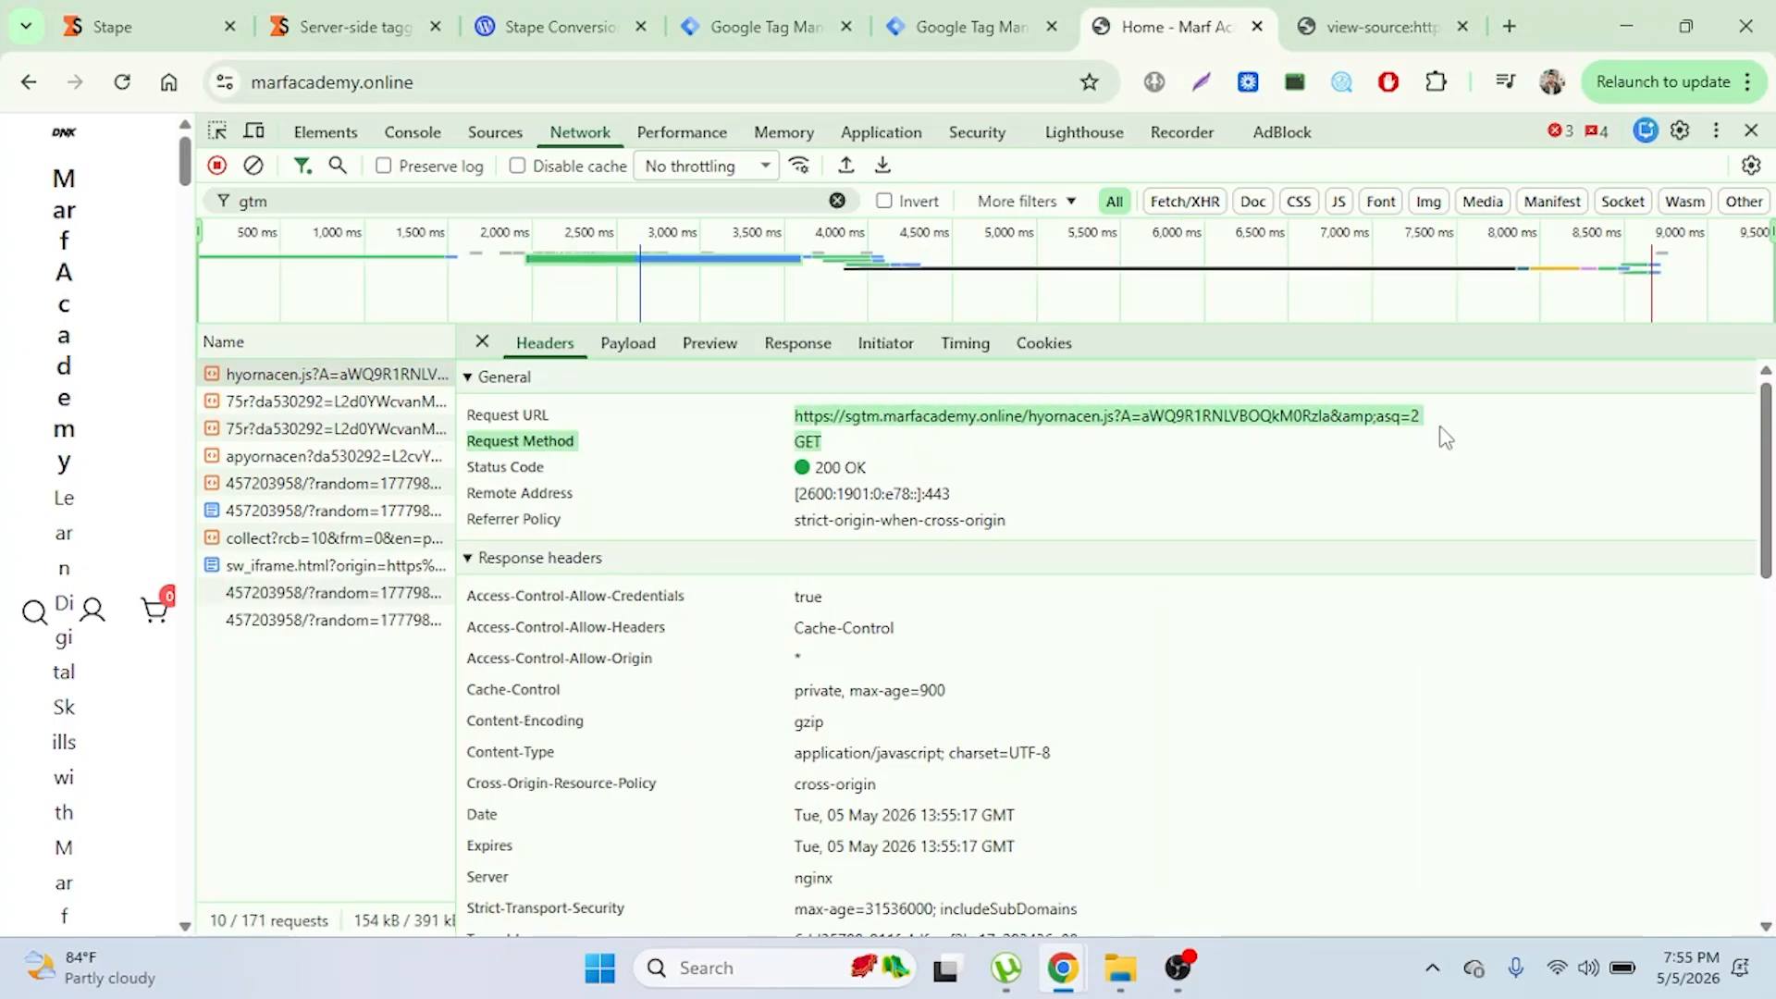
click(1389, 84)
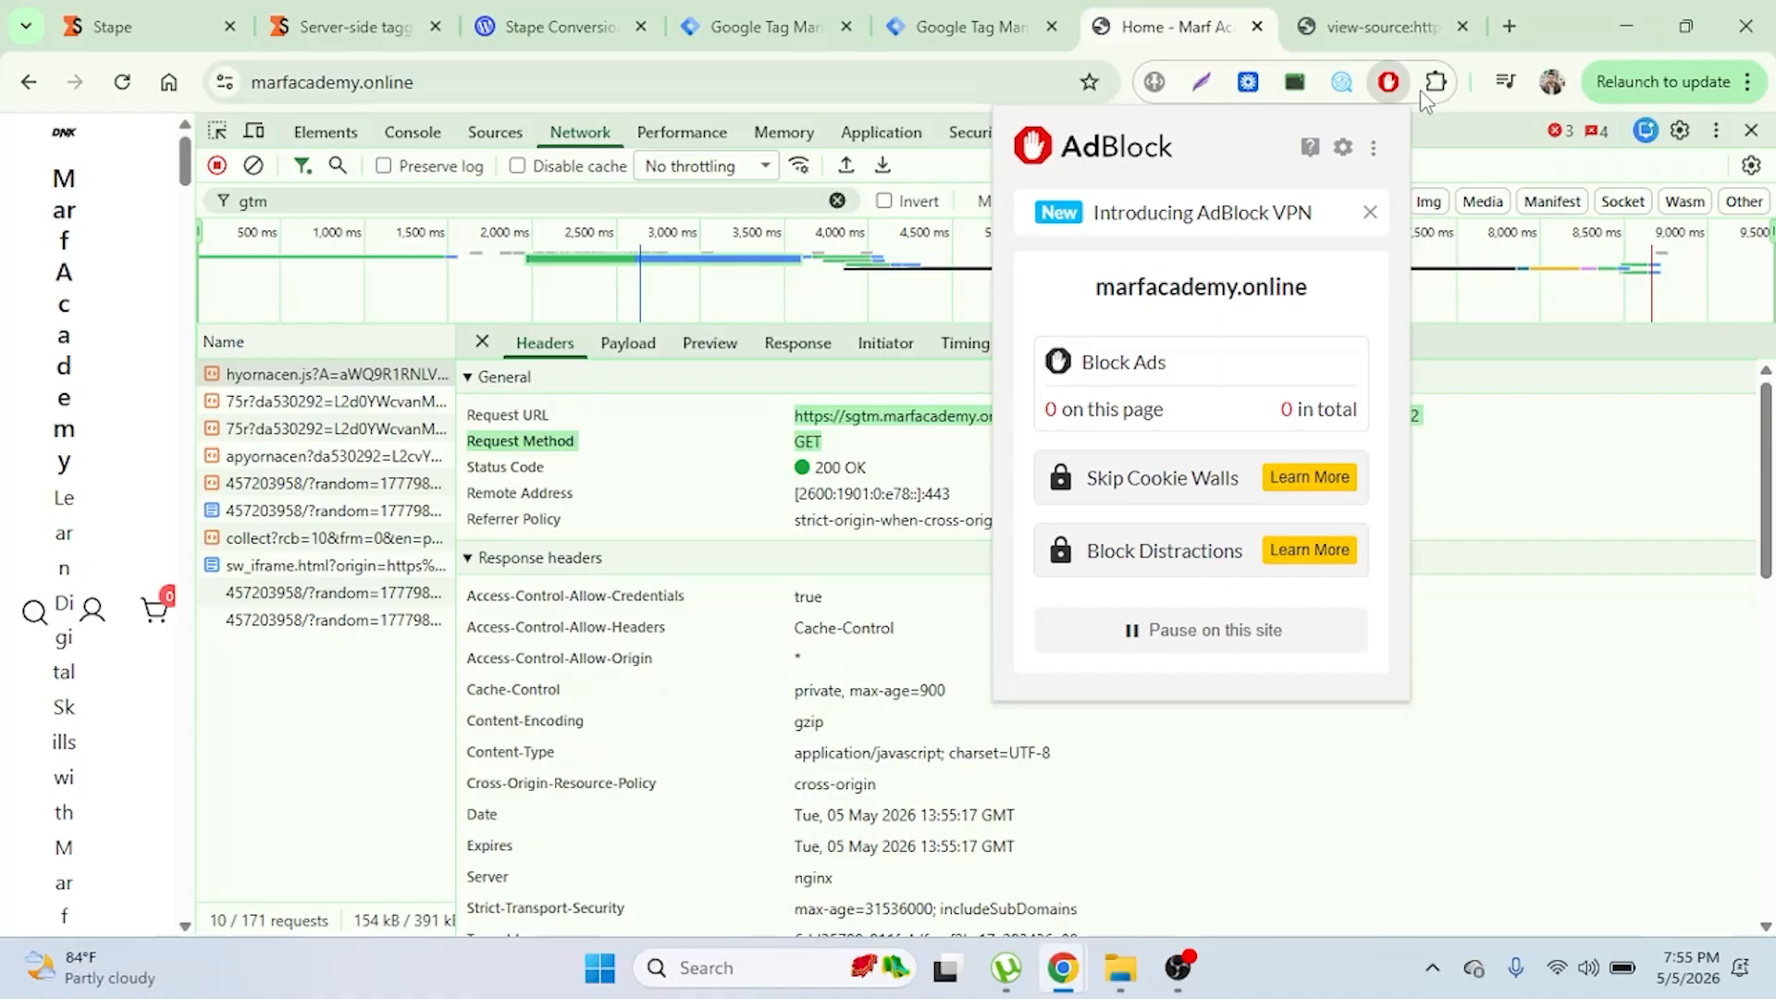
key(ctrl+Tab)
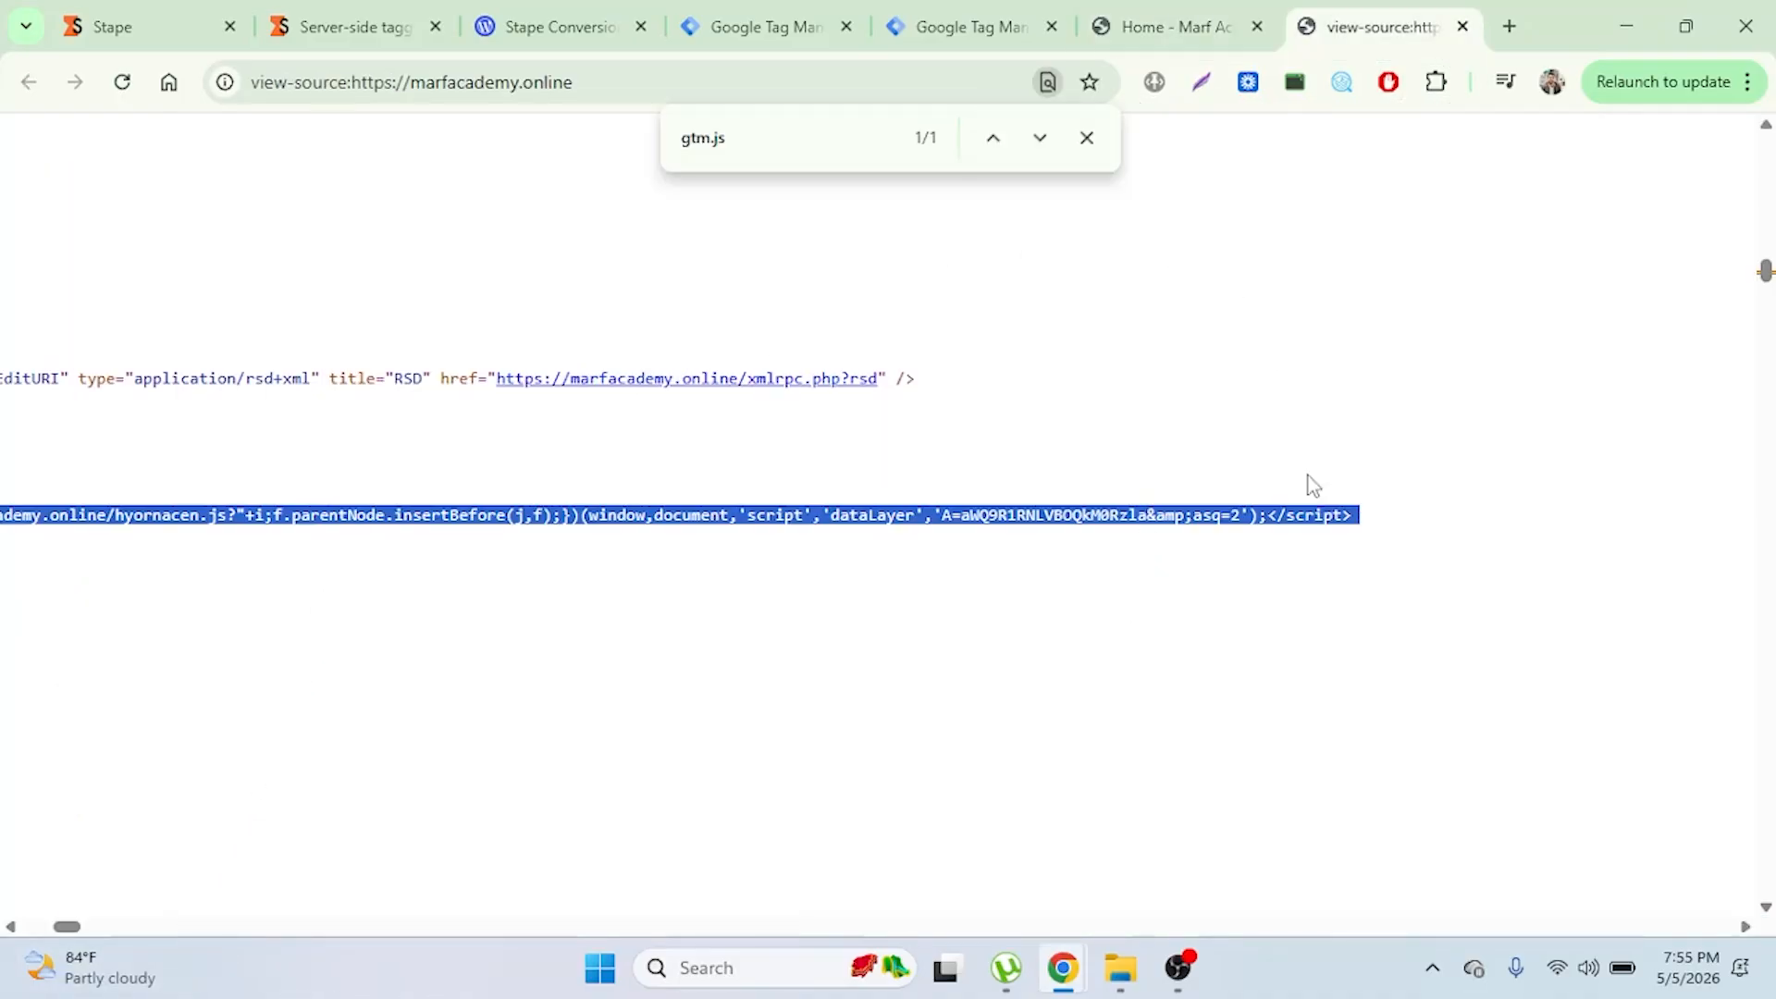